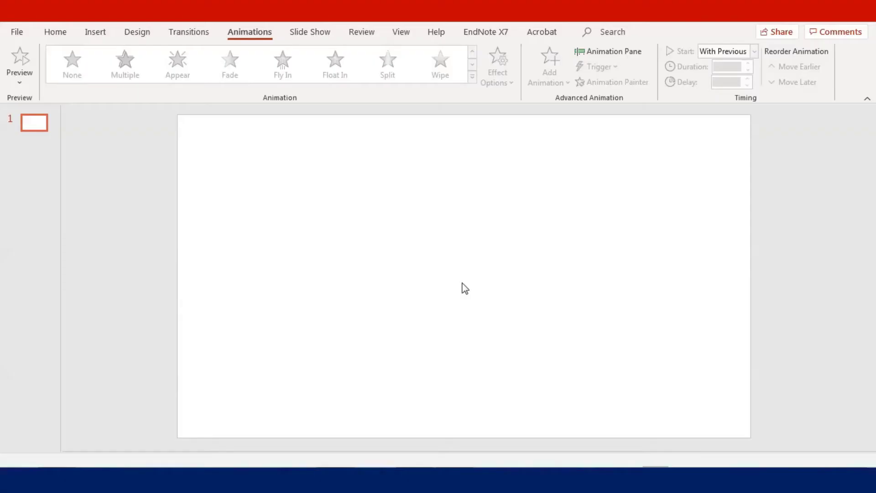
Step: Fill the slide background with solid Dark Blue using Format Background
right_click(462, 286)
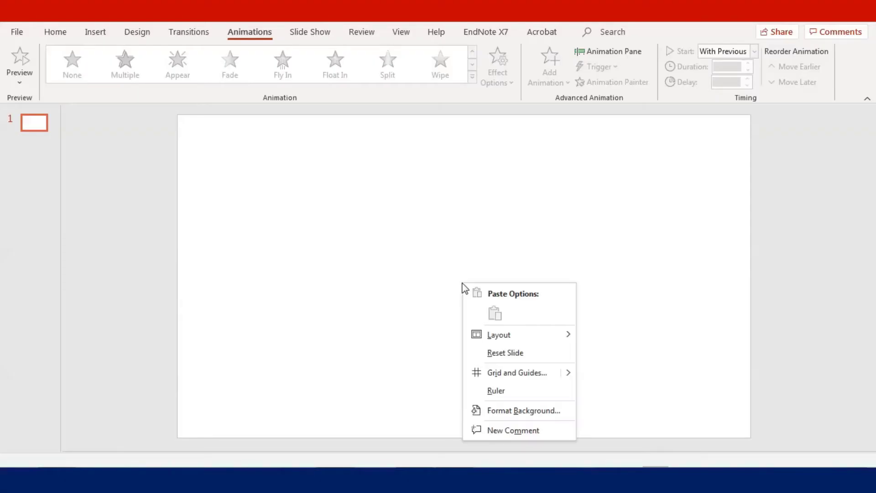
left_click(524, 412)
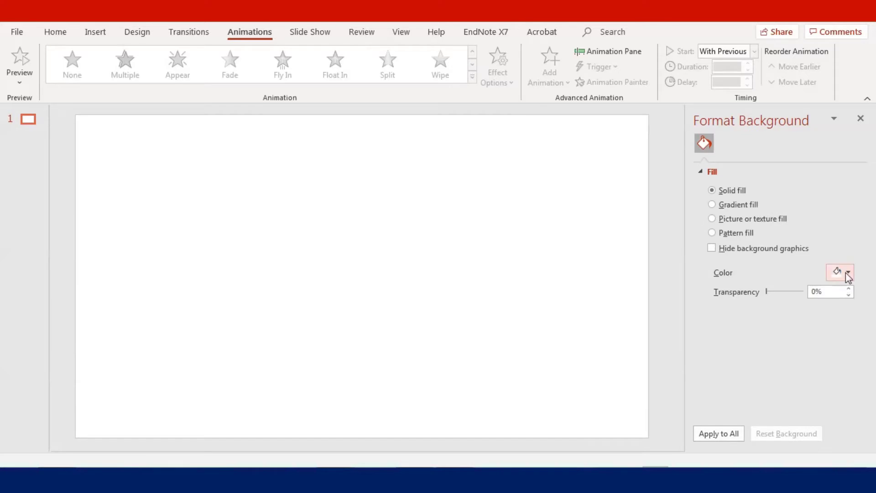
left_click(848, 272)
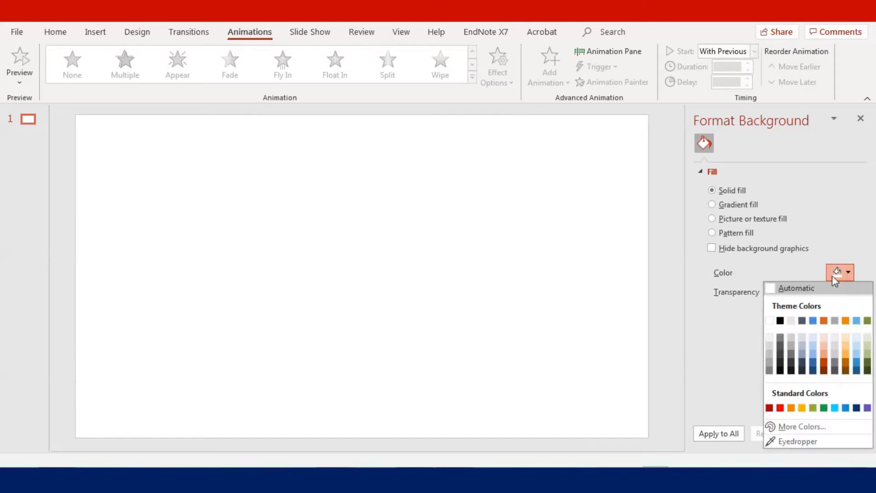
left_click(857, 408)
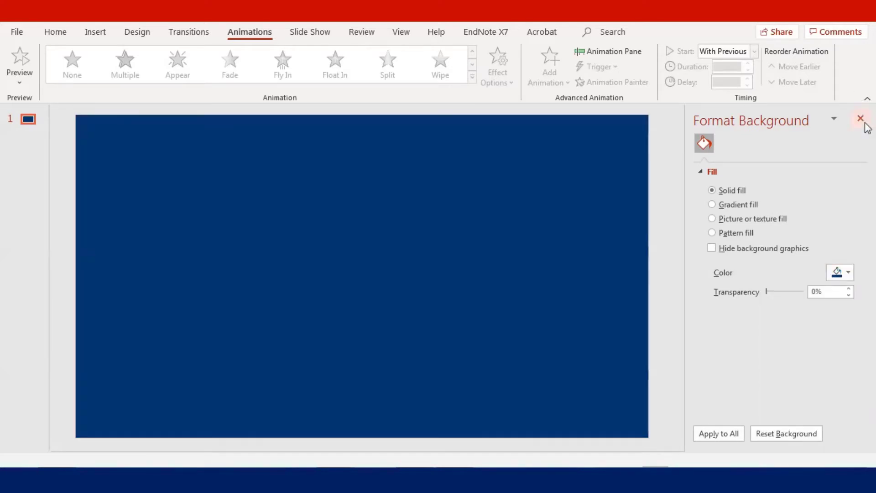
left_click(861, 119)
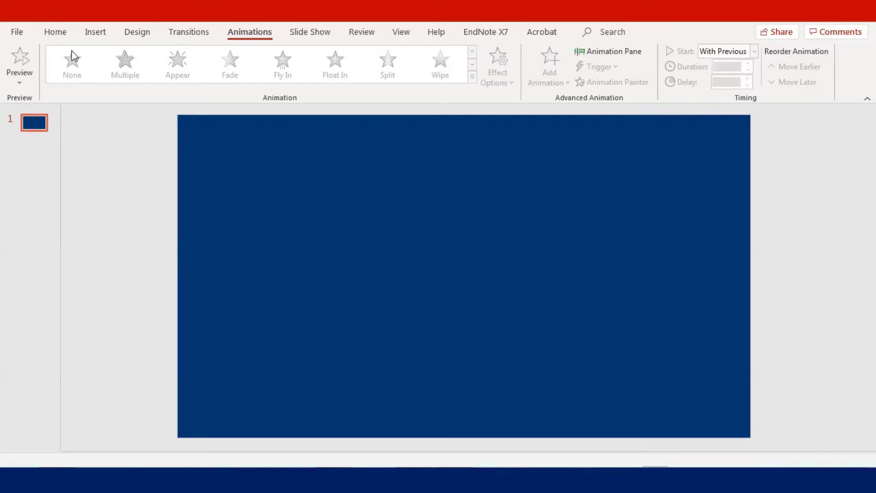
left_click(63, 33)
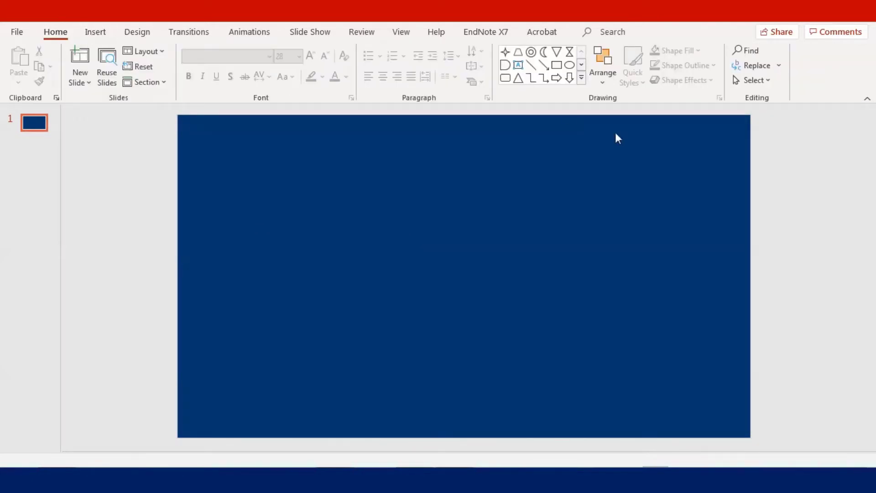
Step: Draw a circle near the slide's upper right and fill it gold
left_click(570, 65)
mouse_move(598, 185)
left_mouse_down()
mouse_move(669, 280)
mouse_move(691, 274)
mouse_move(622, 228)
left_mouse_up()
left_click(672, 60)
left_click(672, 52)
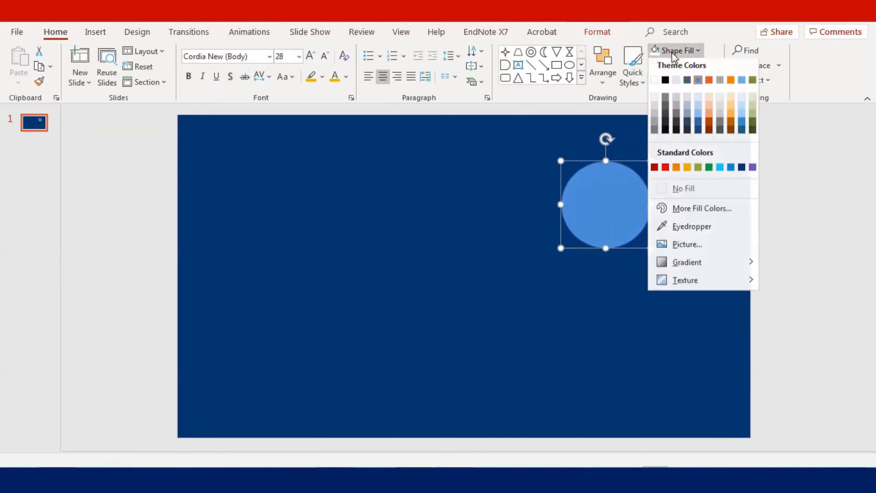
left_click(687, 167)
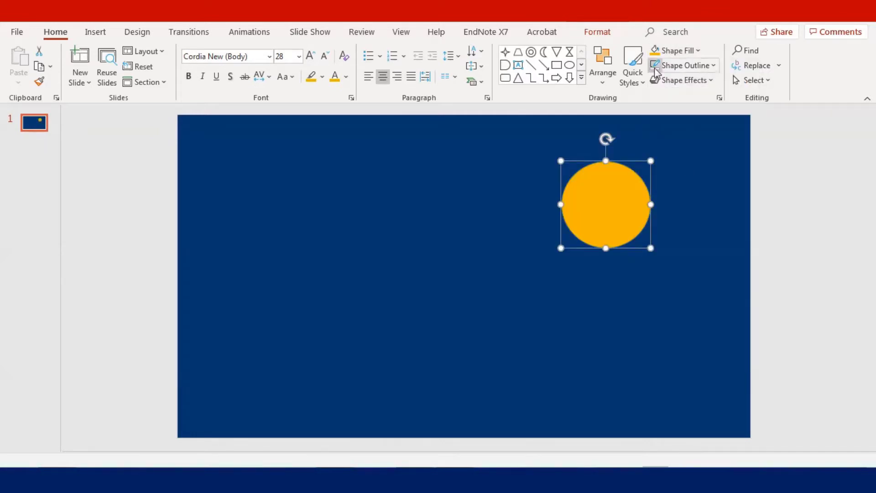
Step: Give the gold circle soft edges and a glow effect
left_click(672, 80)
mouse_move(706, 242)
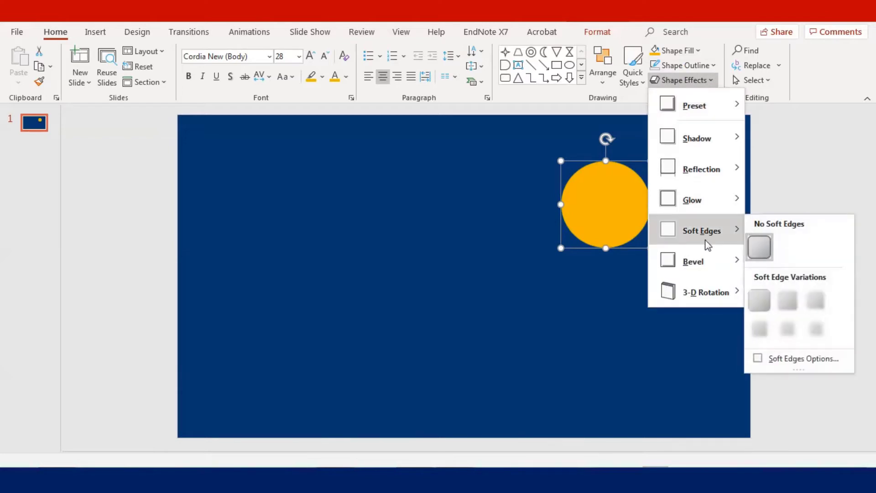
left_click(819, 301)
left_click(701, 82)
mouse_move(707, 199)
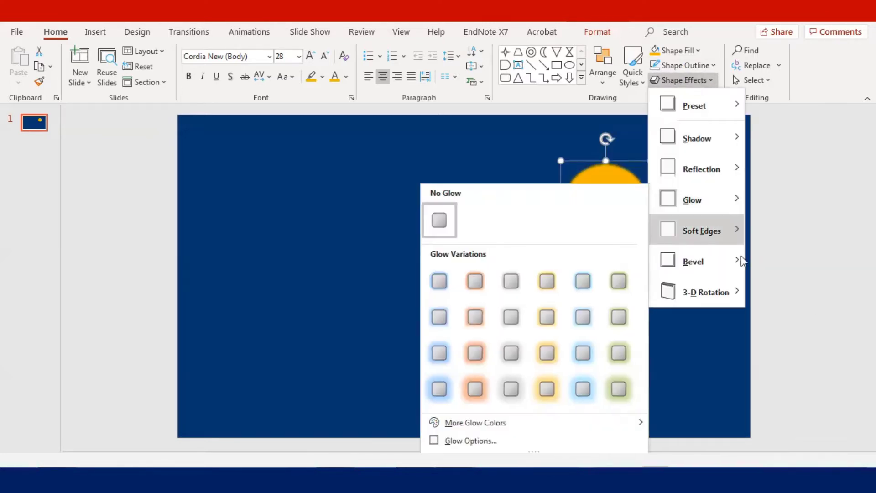
left_click(553, 348)
left_click(582, 344)
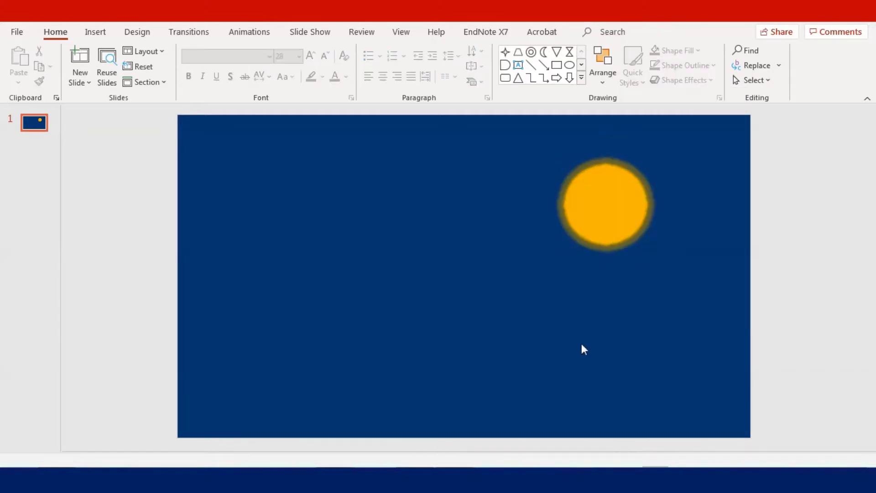
Step: Apply a bevelled preset shape effect to the sun
left_click(634, 225)
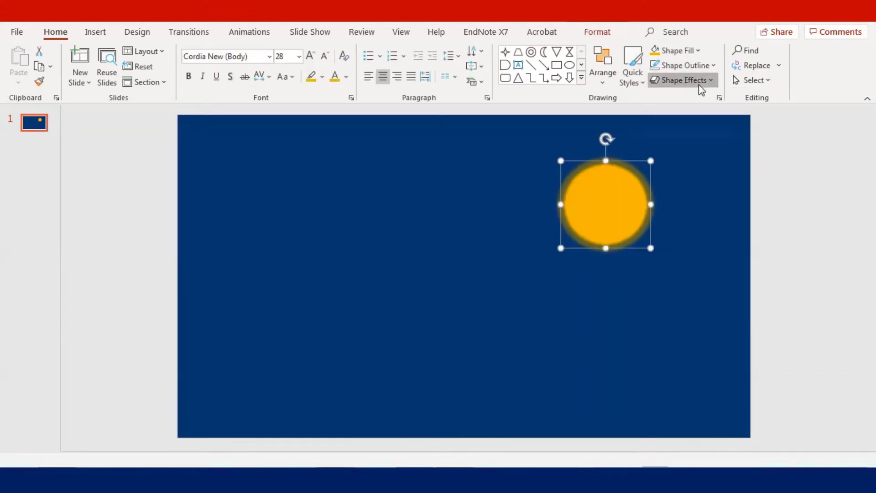
left_click(698, 80)
mouse_move(710, 124)
left_click(501, 234)
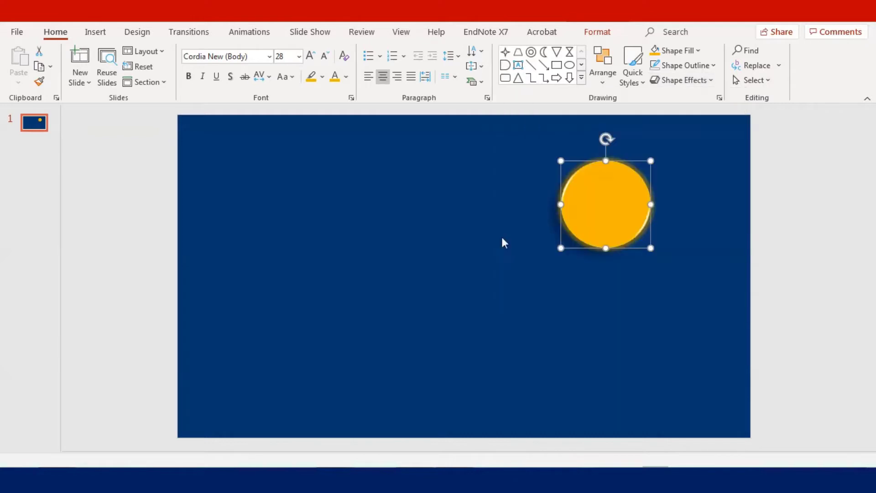
left_click(474, 366)
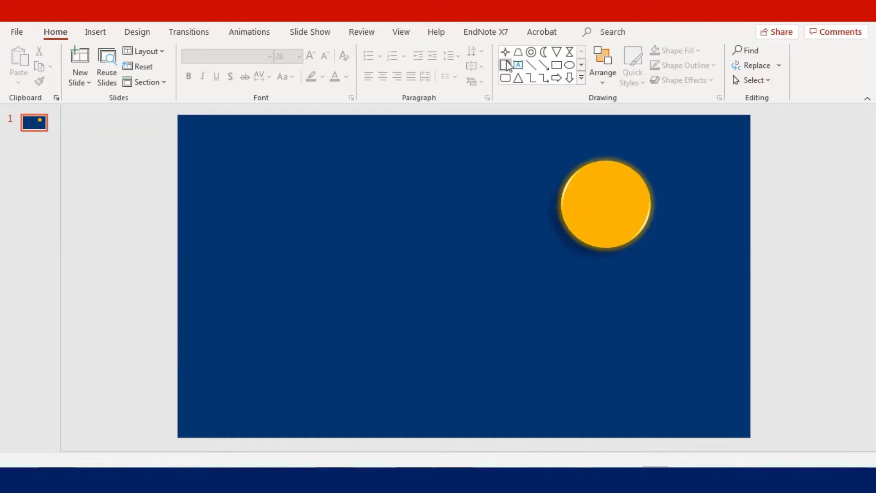
Step: Draw a Flowchart: Delay shape left of the sun, rotated so its rounded end points up
left_click(505, 65)
left_click_drag(405, 233, 482, 281)
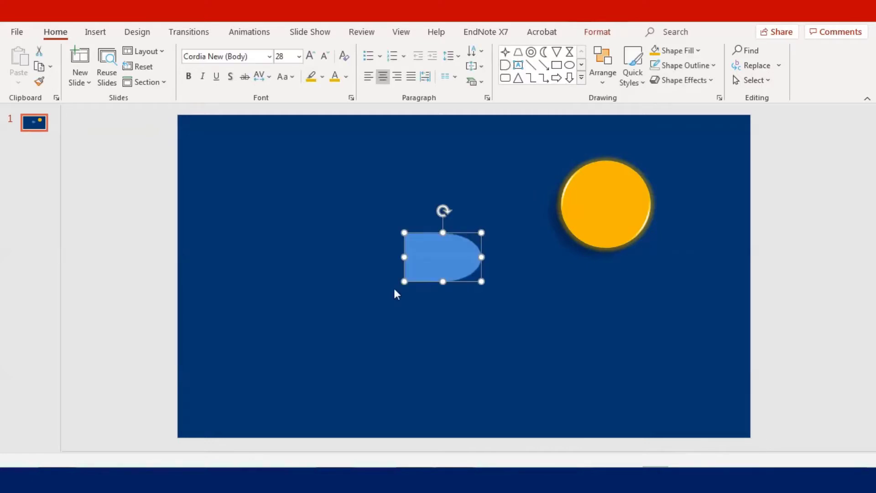
left_click_drag(442, 209, 395, 257)
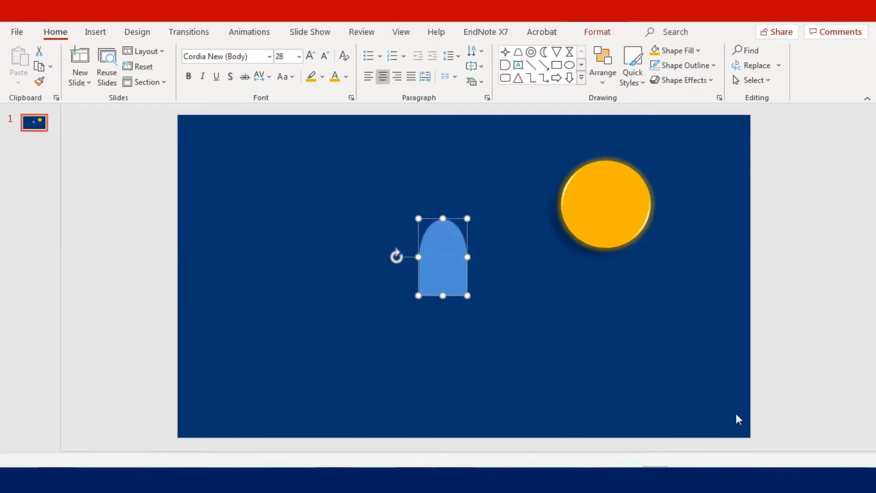
scroll(464, 280, "up", 1)
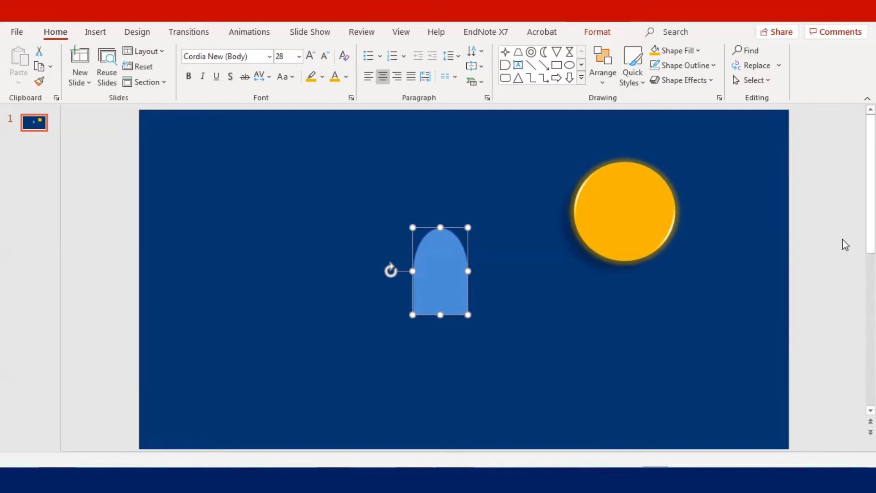
left_click(677, 283)
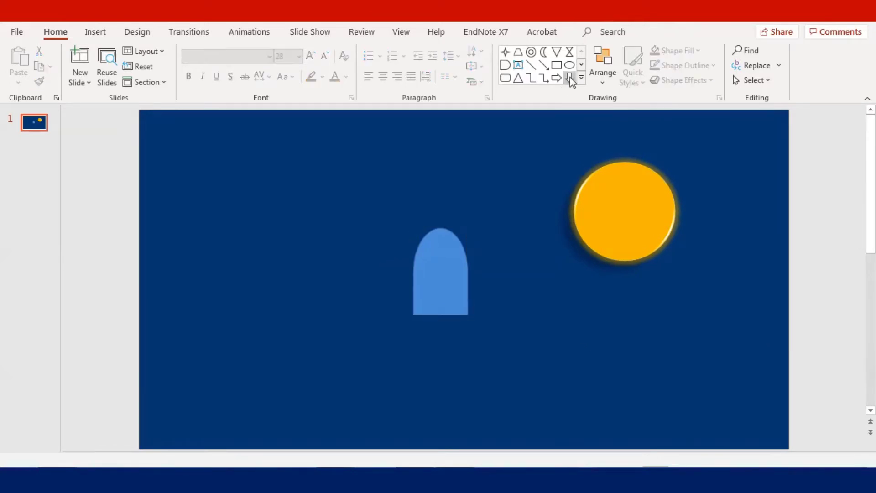
Step: Draw a trapezoid beneath the rocket body as its base
left_click(519, 52)
left_click_drag(443, 176, 407, 327)
left_click(445, 330)
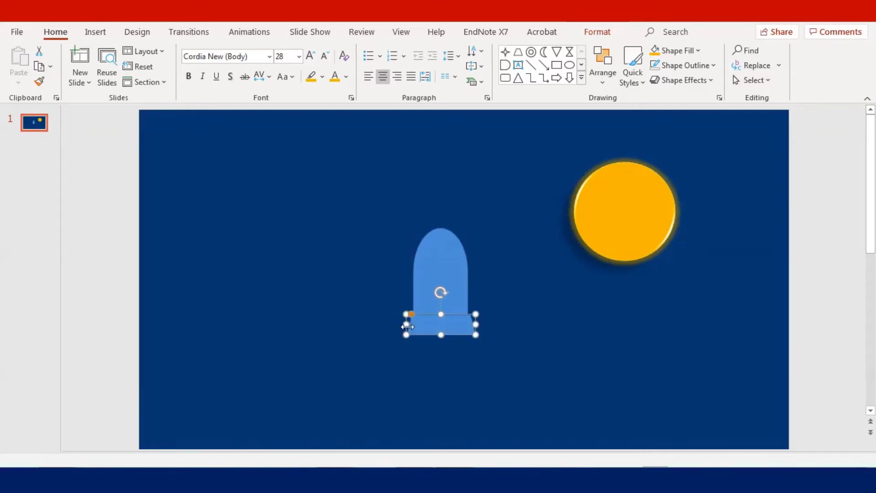
Step: Draw a Flowchart: Collate hourglass over the base, rotated sideways into a bow-tie
left_click(434, 360)
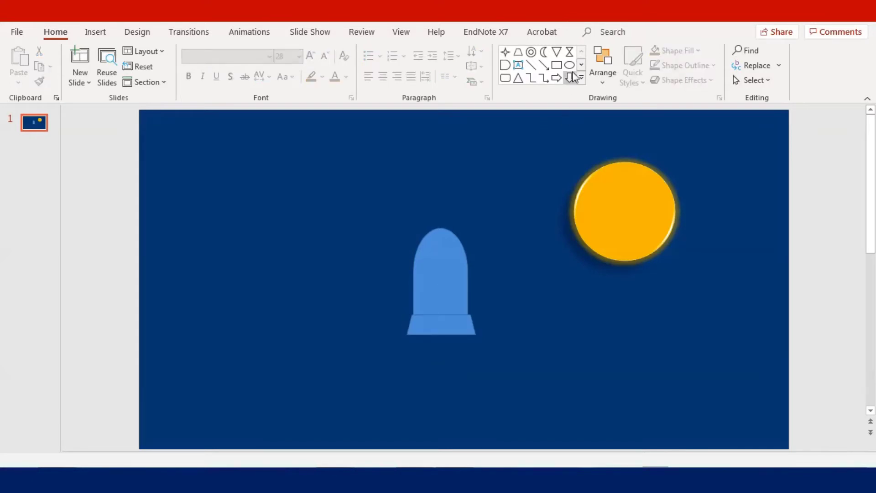
left_click_drag(448, 173, 517, 229)
left_click_drag(484, 158, 460, 333)
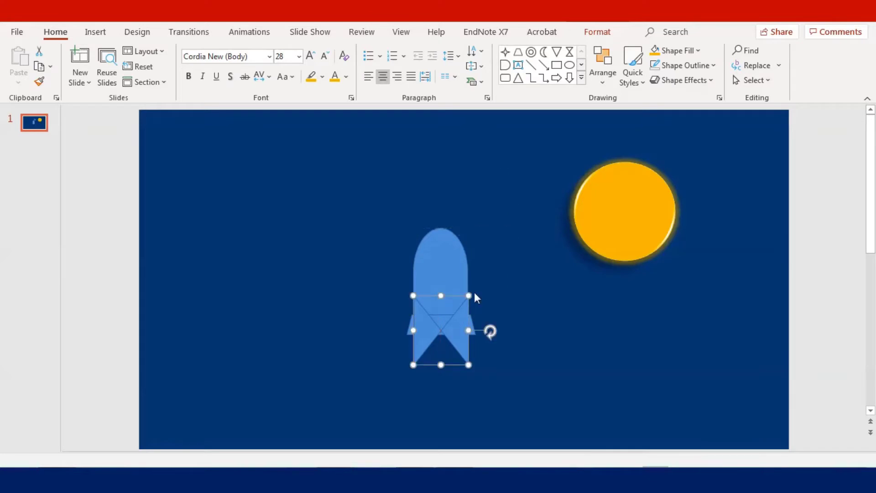
Step: Draw a downward Merge triangle and place it as the rocket's pointed tail
left_click(558, 54)
mouse_move(502, 262)
left_mouse_down()
mouse_move(558, 313)
mouse_move(549, 335)
left_mouse_up()
mouse_move(532, 297)
left_mouse_down()
mouse_move(424, 370)
mouse_move(458, 348)
mouse_move(451, 345)
left_mouse_up()
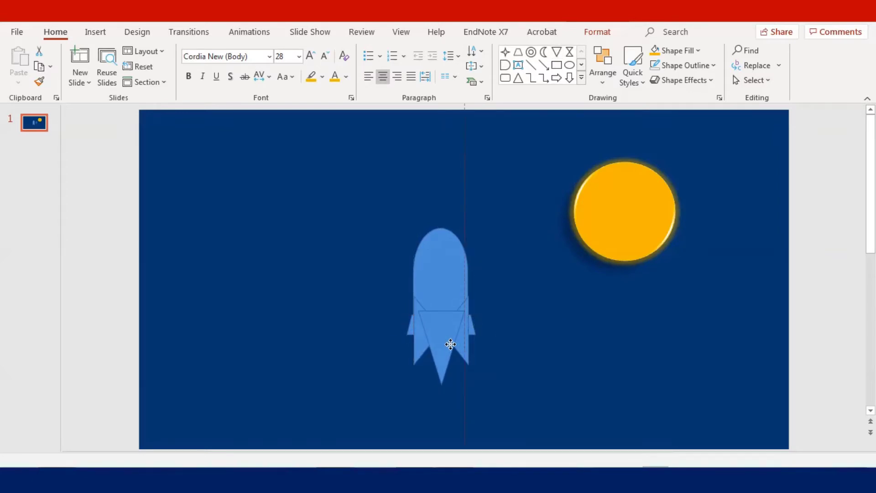
left_click_drag(451, 344, 450, 345)
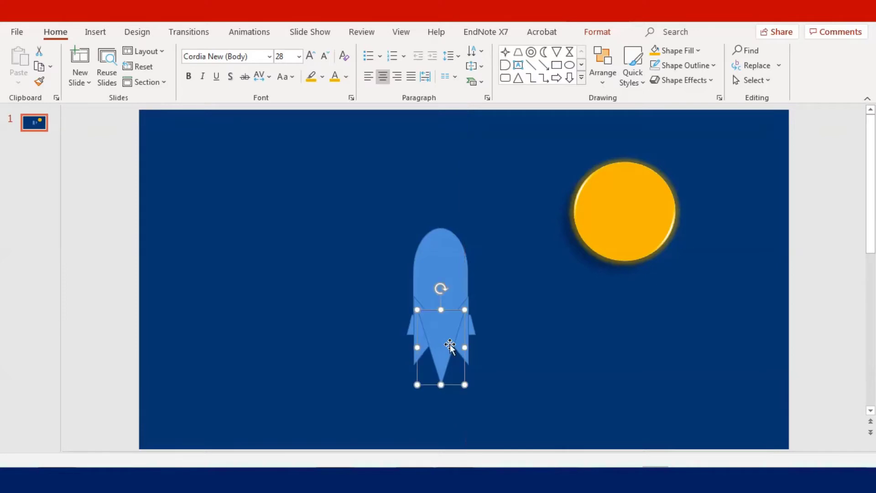
left_click(503, 328)
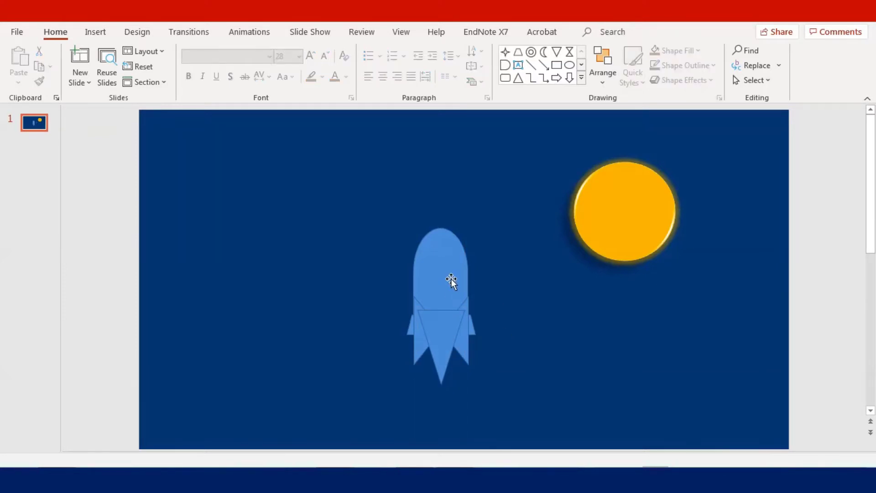
Step: Draw a small moon crescent and rotate it into a right-side fin
left_click(544, 51)
mouse_move(489, 170)
left_mouse_down()
mouse_move(525, 206)
mouse_move(511, 188)
left_mouse_up()
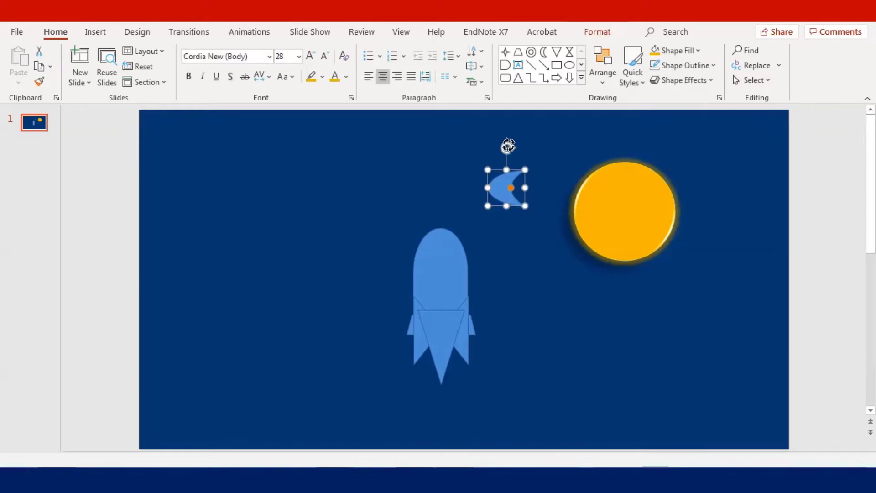
left_click_drag(508, 145, 492, 317)
Step: Flip a crescent horizontally, position it as the left fin, and select the rocket body
left_click(605, 75)
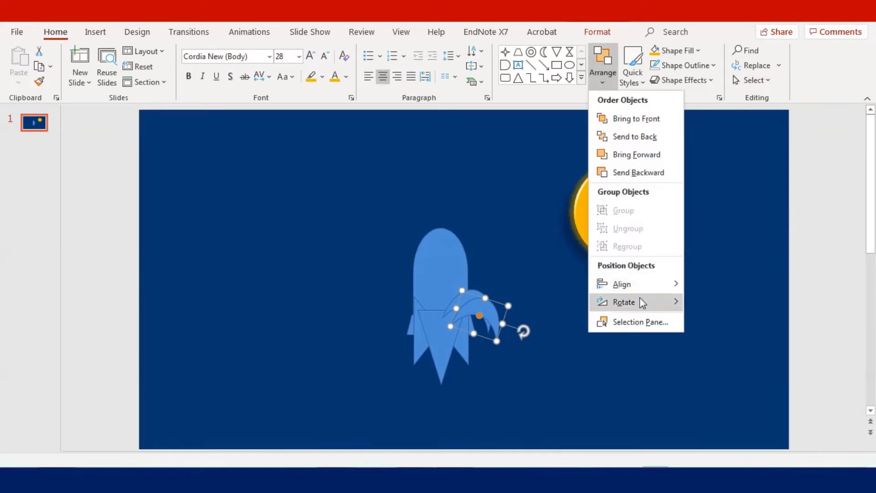
mouse_move(639, 300)
left_click(733, 360)
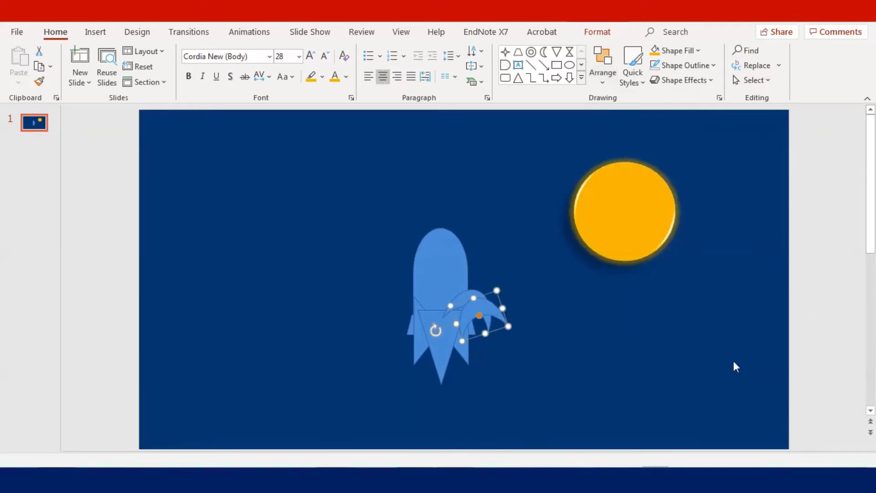
left_click_drag(484, 309, 410, 301)
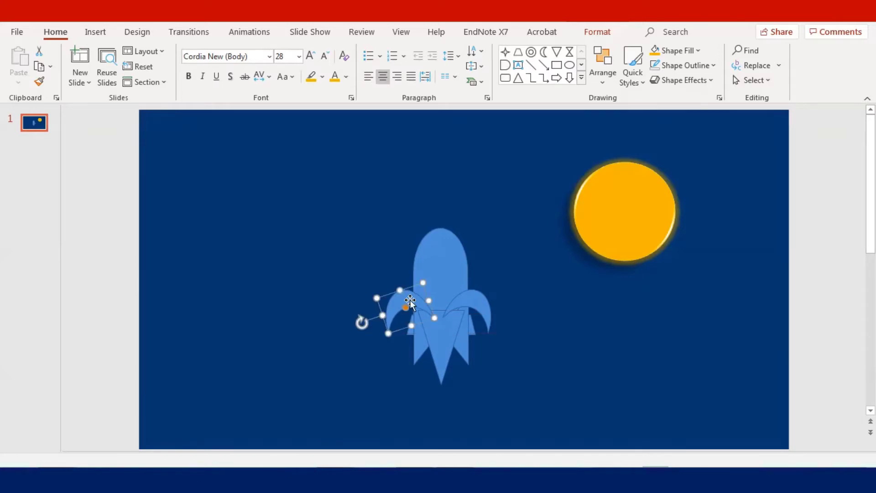
left_click(507, 293)
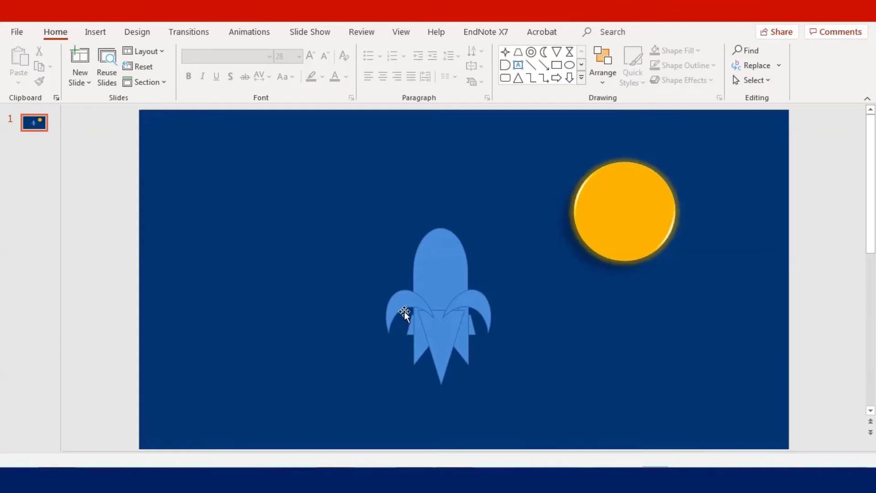
left_click_drag(407, 303, 410, 301)
left_click(490, 301)
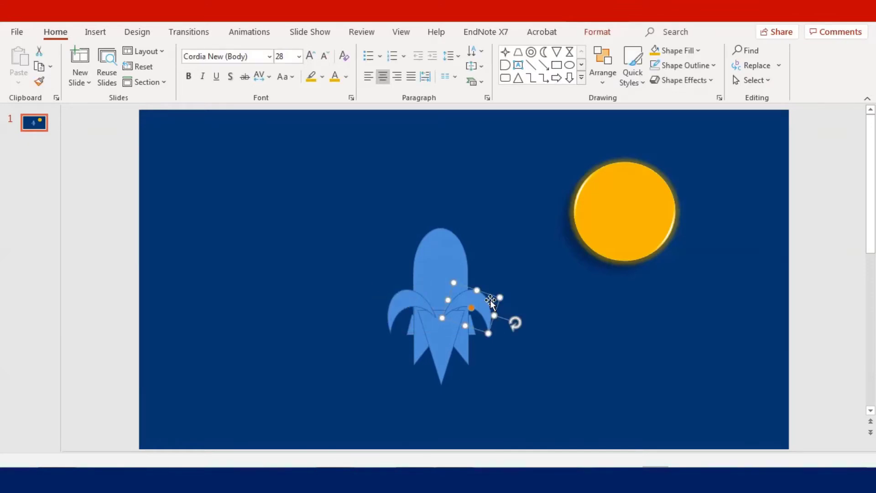
left_click(441, 259)
Step: Apply Bring to Front to the rocket body, then to the trapezoid base band
right_click(441, 259)
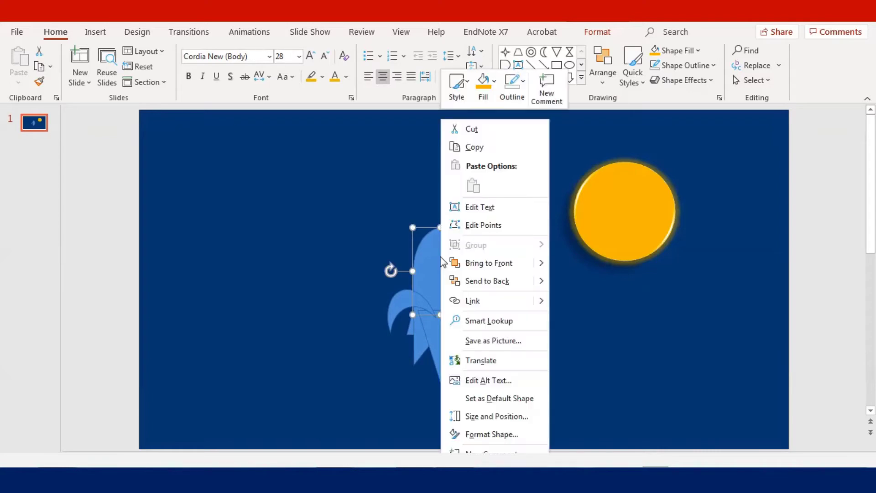
mouse_move(543, 261)
left_click(569, 267)
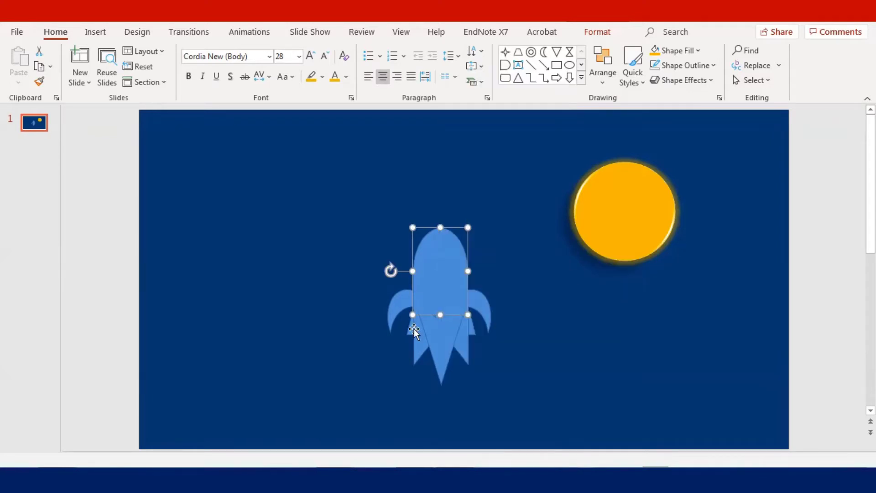
left_click(472, 331)
right_click(472, 332)
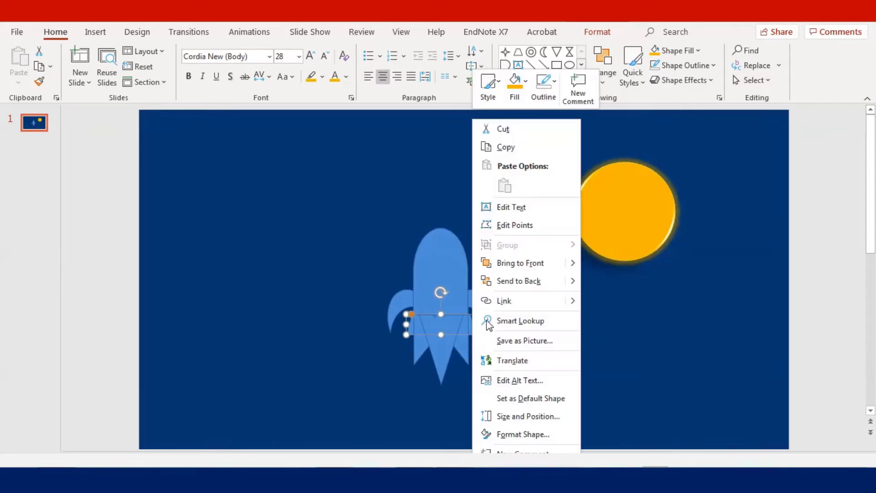
mouse_move(573, 263)
left_click(609, 263)
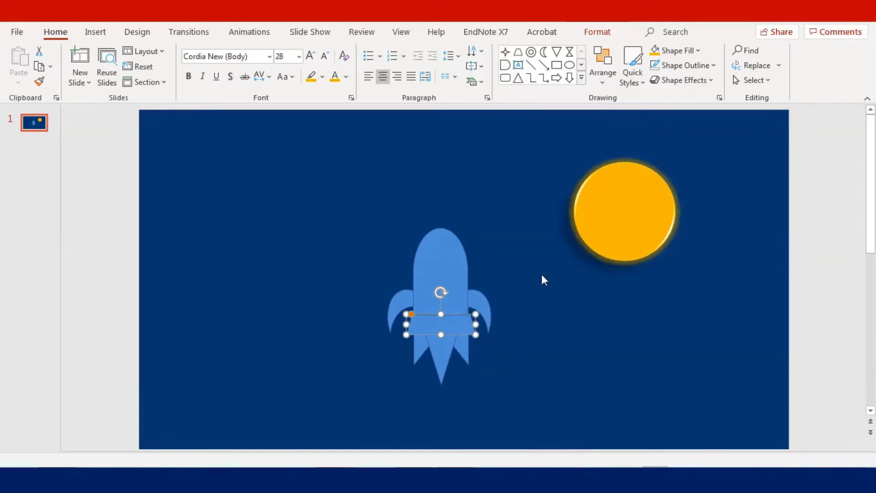
left_click(542, 277)
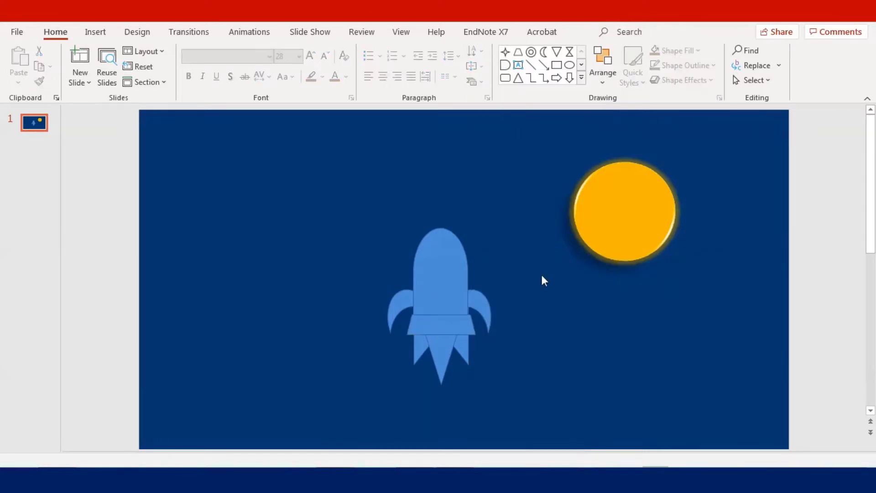
Step: Draw a small Donut ring on the rocket body as a porthole
left_click(531, 53)
mouse_move(465, 143)
left_mouse_down()
mouse_move(492, 171)
mouse_move(452, 269)
left_mouse_up()
left_click(477, 264)
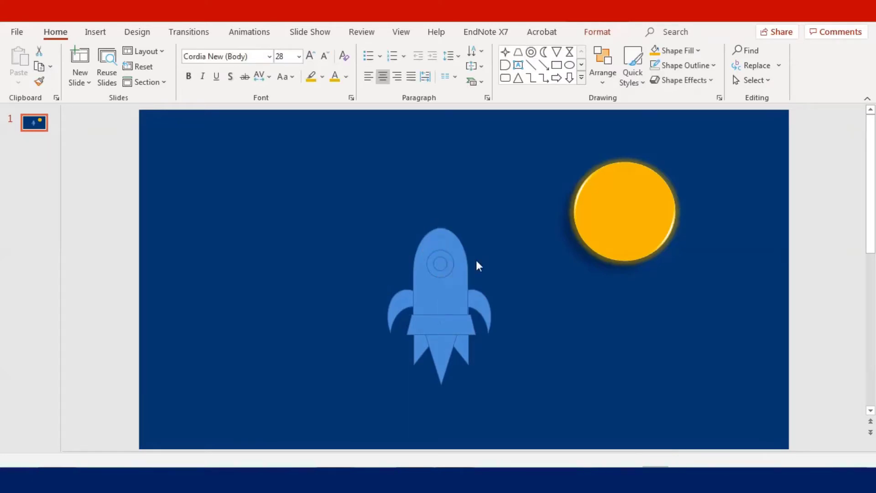
Step: Nudge the left and right fins inward against the rocket body
left_click(400, 305)
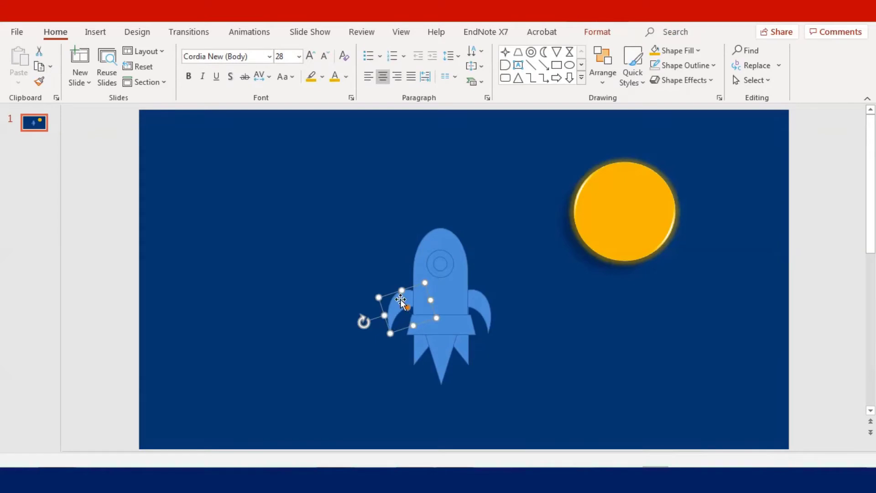
left_click_drag(400, 303, 405, 303)
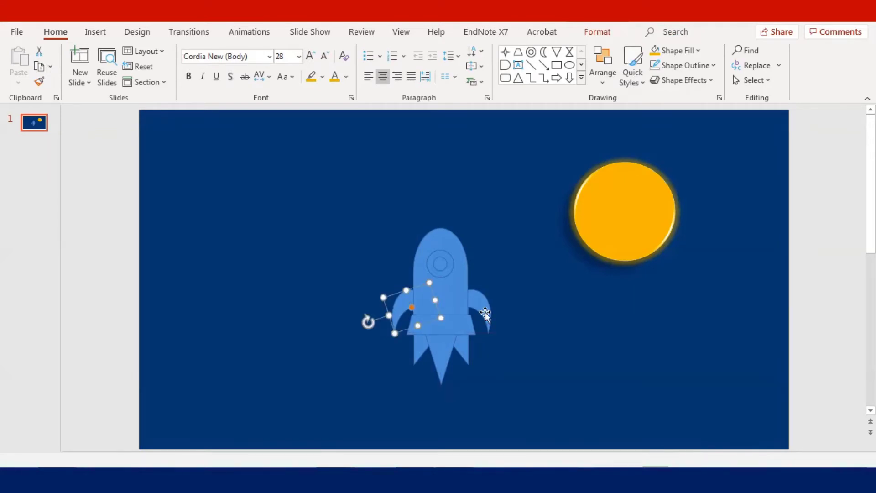
left_click(485, 313)
left_click_drag(485, 312, 483, 312)
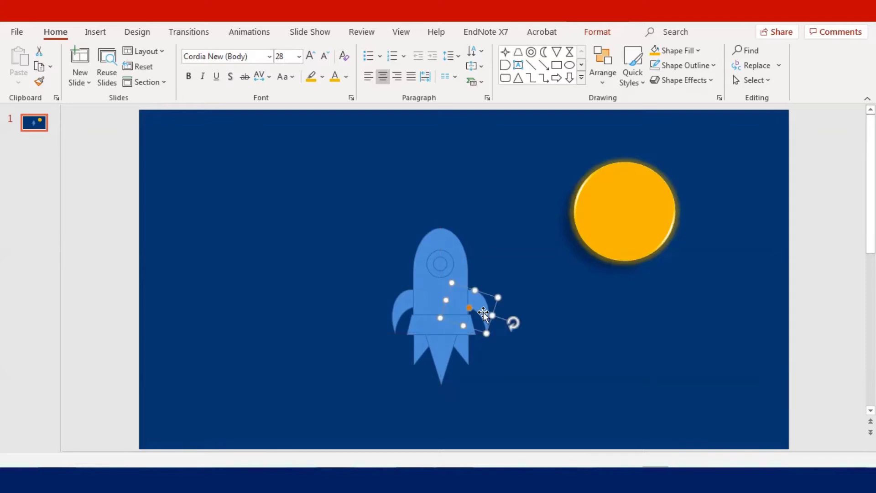
left_click(494, 270)
left_click(450, 272)
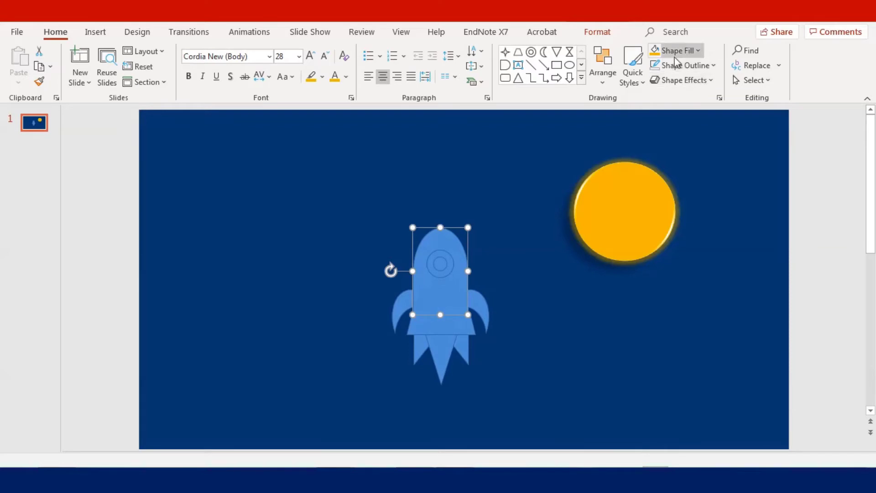
Step: Fill the rocket body white and apply the Preset 2 bevel
left_click(676, 54)
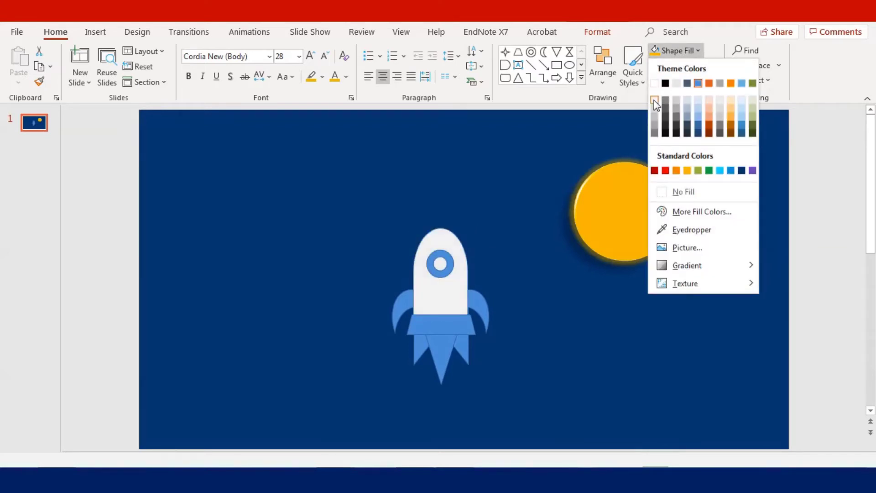
left_click(654, 84)
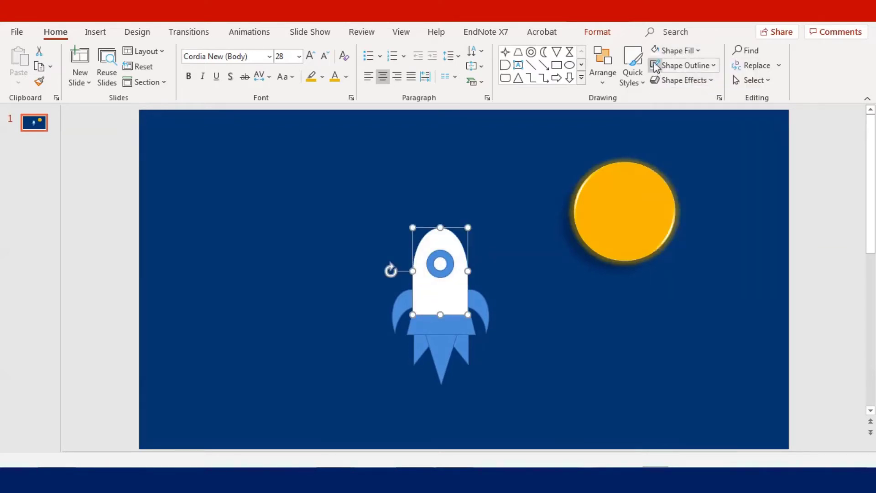
left_click(674, 82)
mouse_move(700, 111)
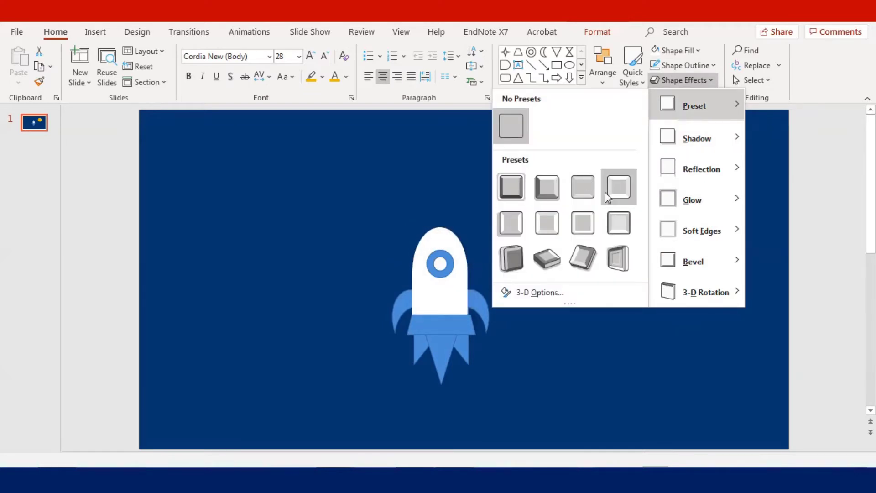
left_click(549, 184)
left_click(509, 198)
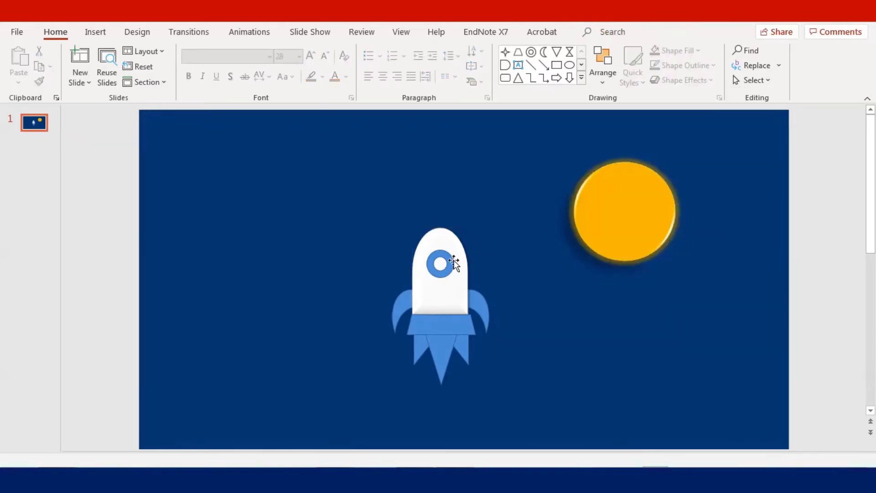
Step: Fill the porthole ring and base band grey with a Preset 2 bevel
left_click(449, 260)
left_click(450, 332, "shift")
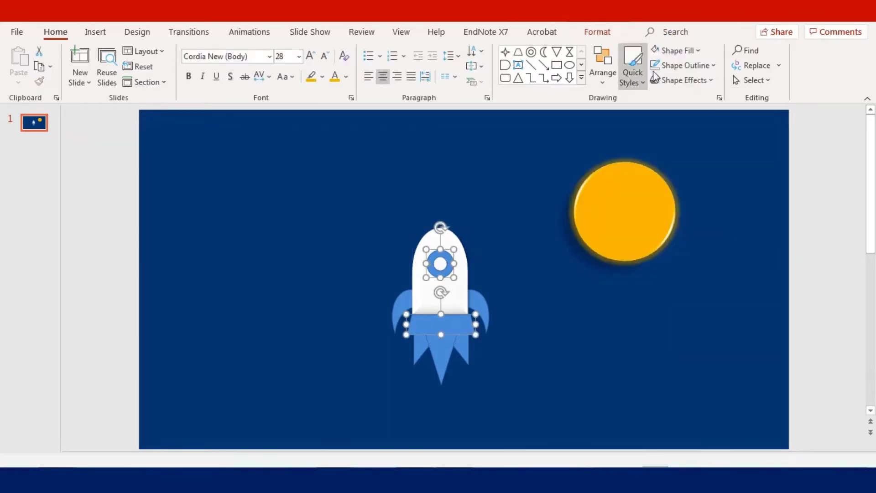
left_click(677, 54)
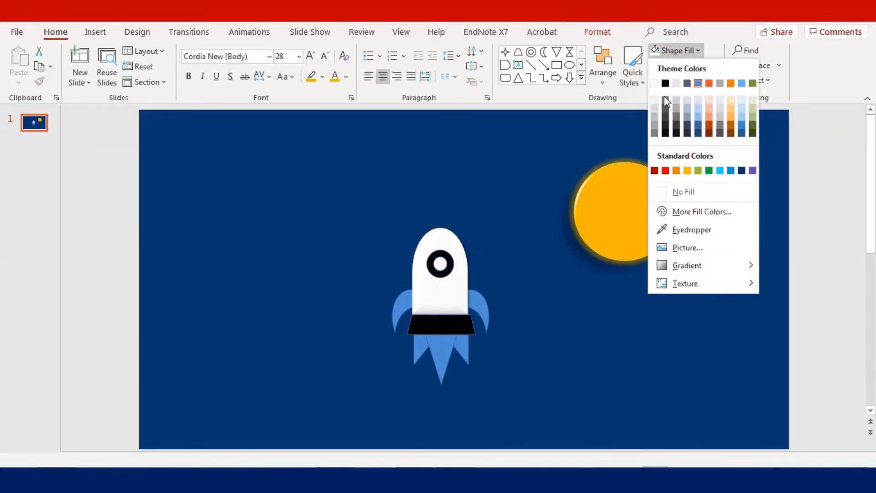
left_click(655, 125)
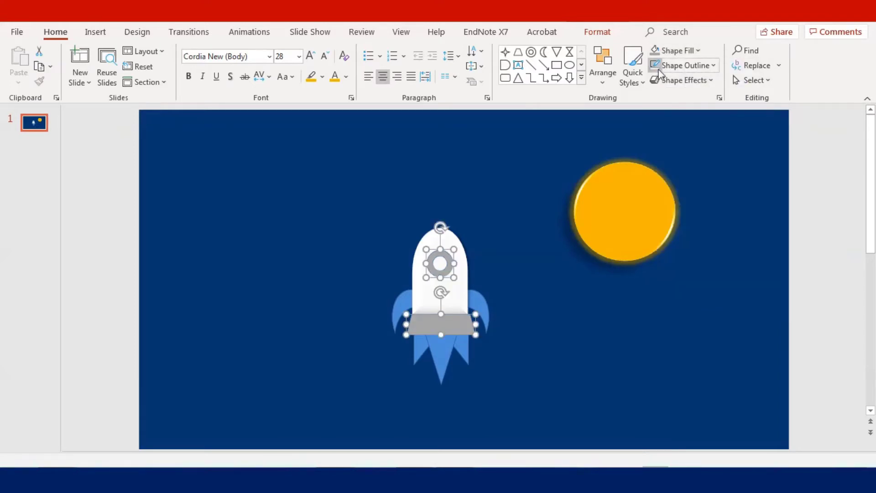
left_click(681, 80)
mouse_move(684, 104)
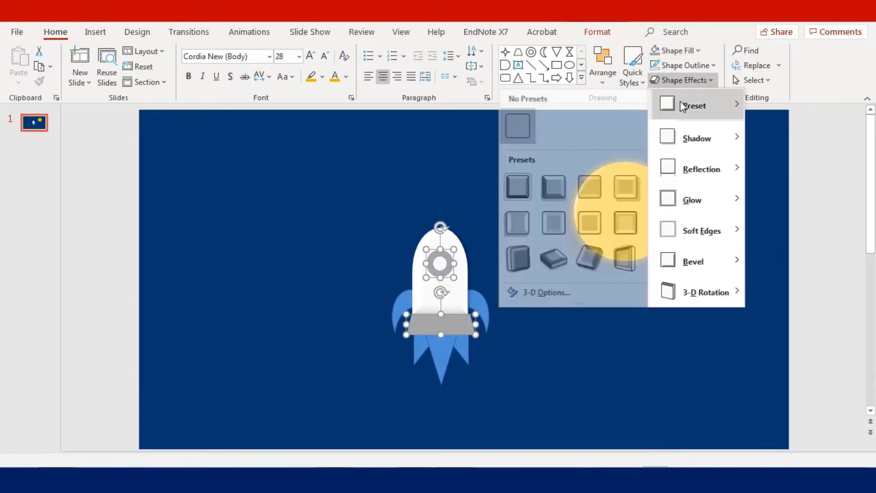
left_click(556, 180)
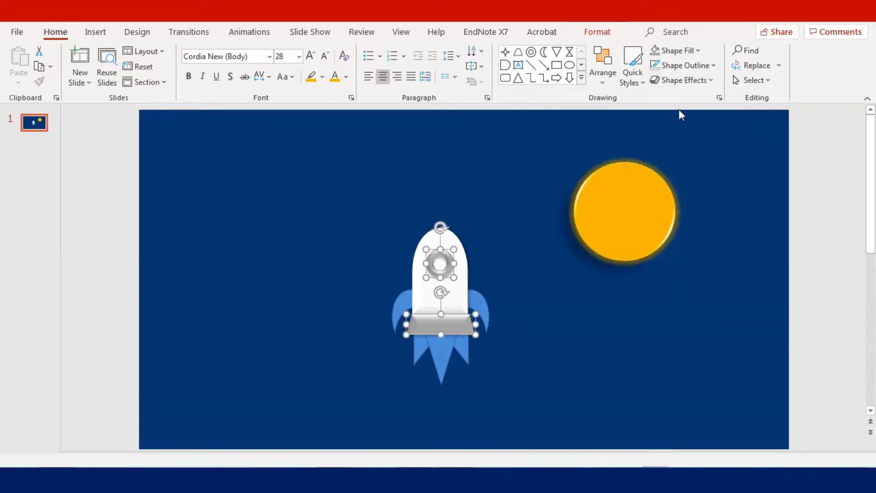
left_click(547, 184)
Step: Fill both crescent fins red and apply the Preset 5 shape effect
left_click(404, 311)
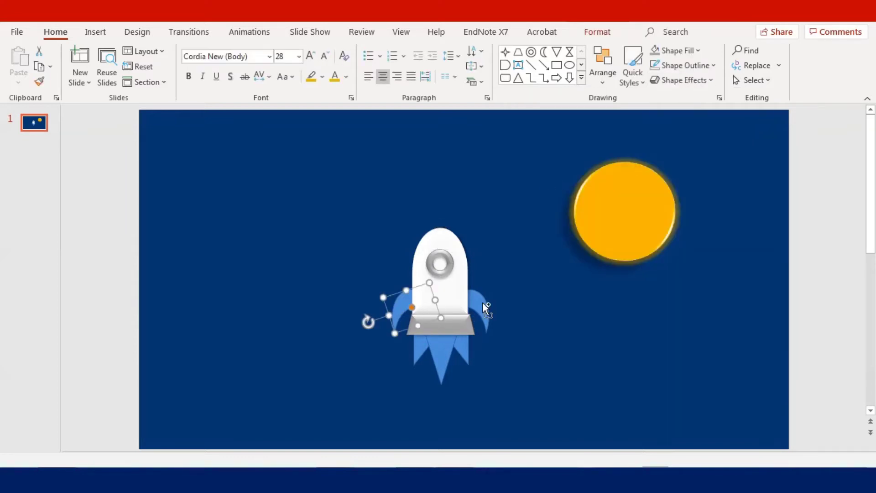
left_click(483, 308, "shift")
left_click(689, 51)
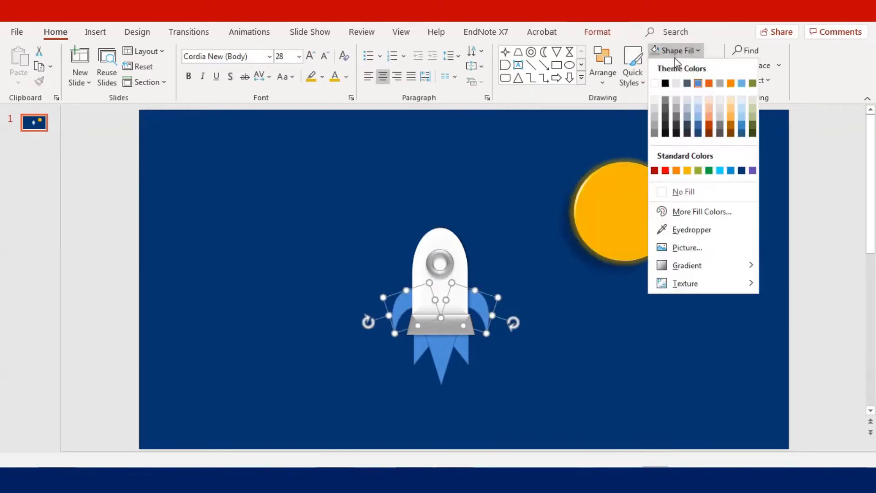
left_click(665, 168)
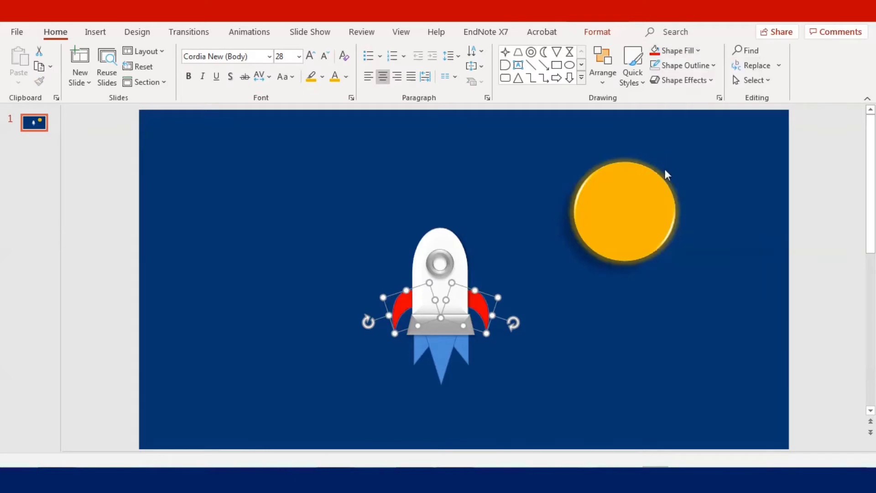
left_click(666, 80)
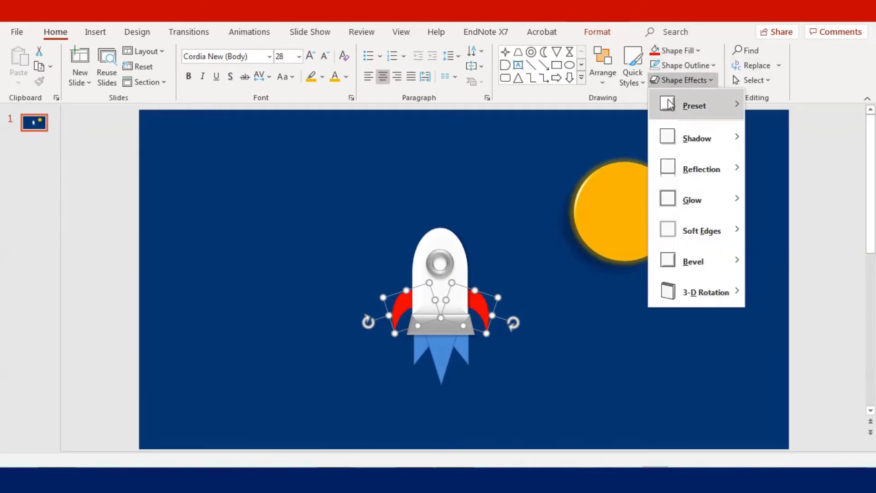
mouse_move(694, 105)
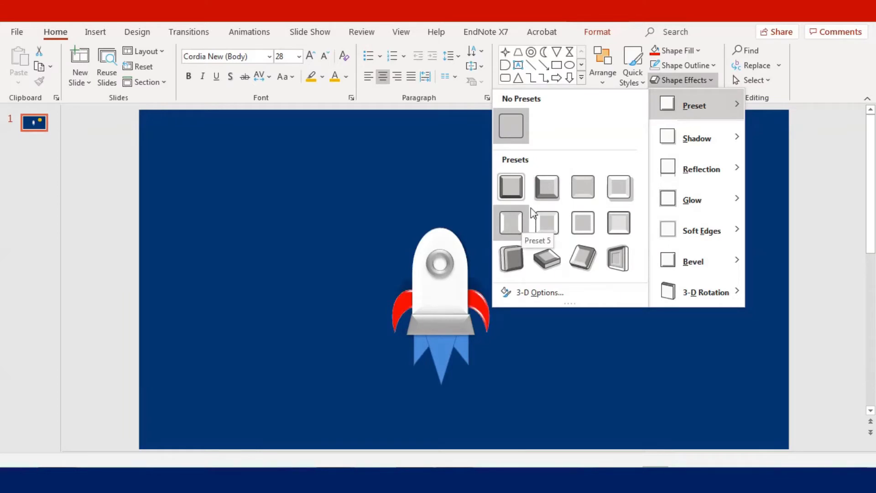
left_click(512, 224)
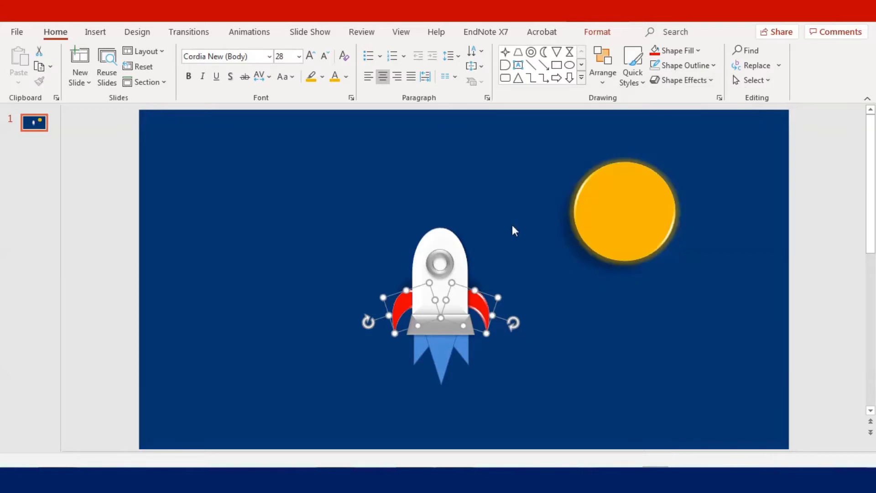
left_click(483, 240)
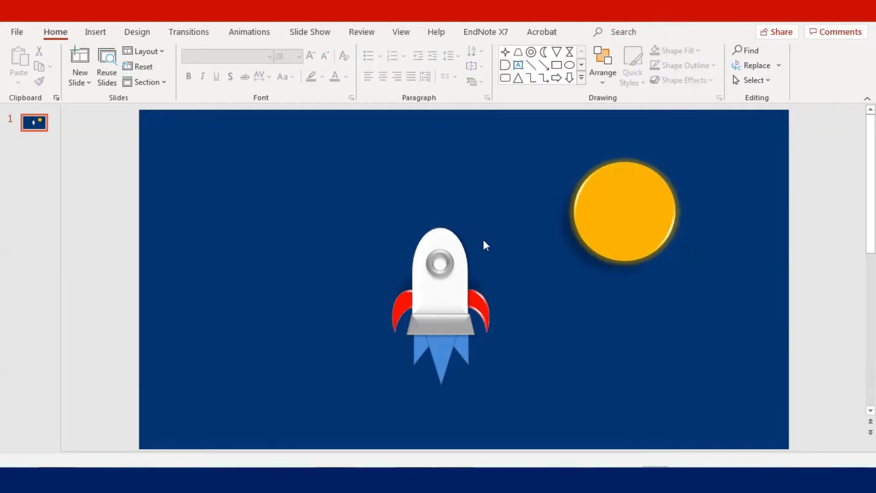
Step: Fill the flame triangle and nozzle orange and give them the fourth bevel preset
left_click(444, 357)
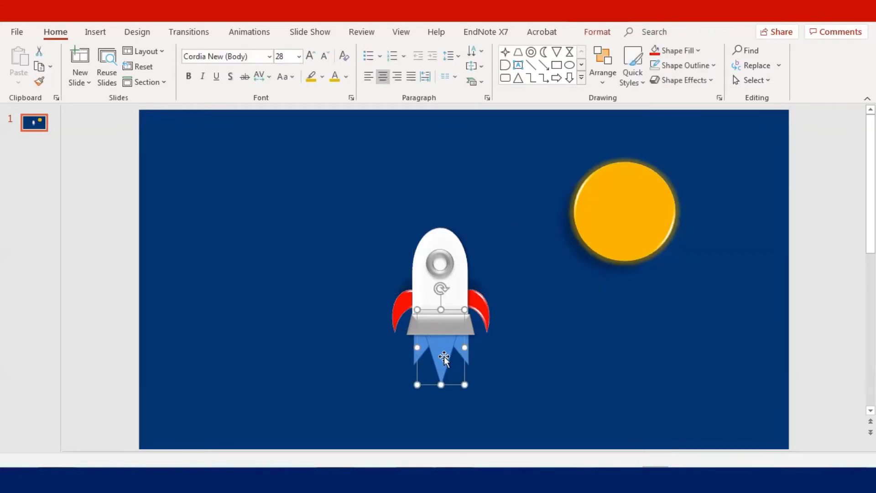
left_click(467, 352, "ctrl")
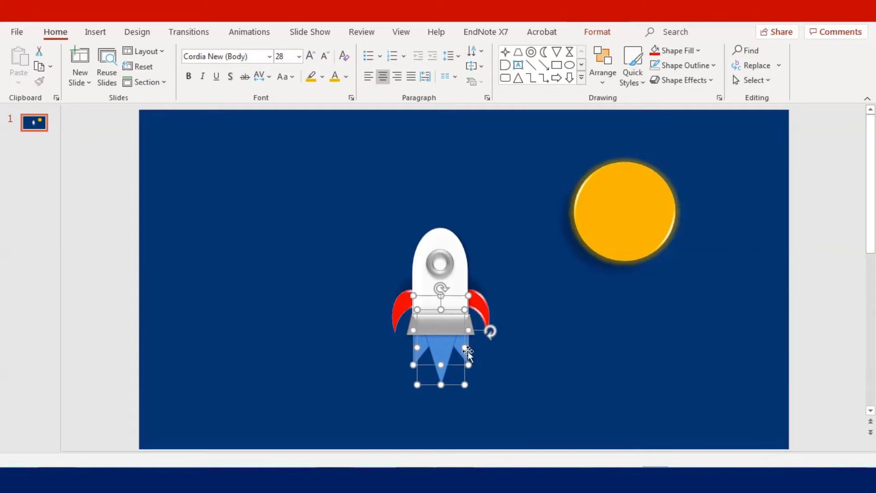
left_click(671, 49)
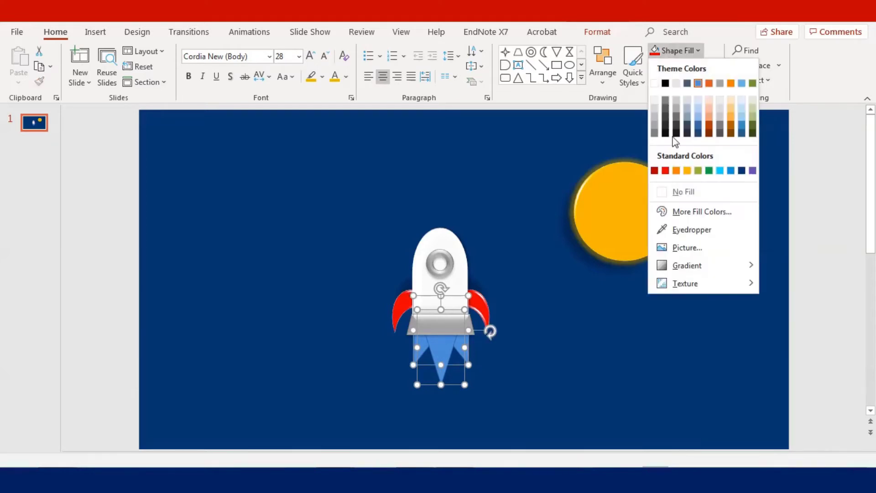
left_click(709, 83)
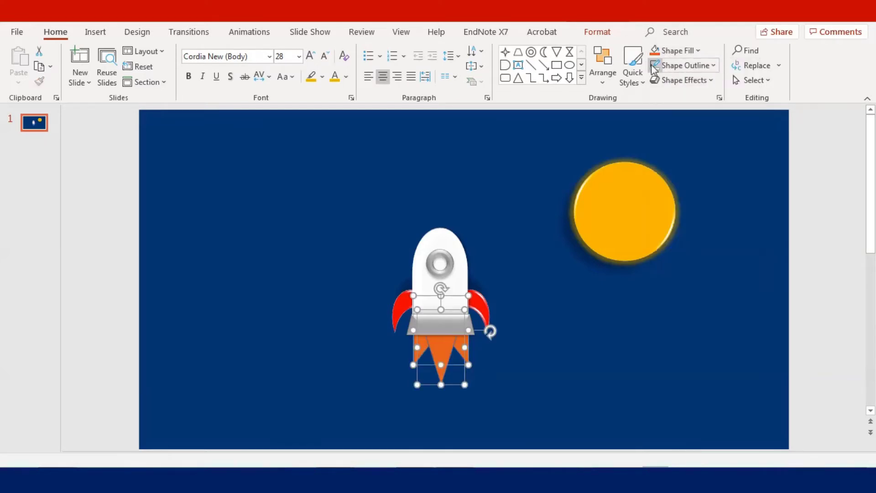
left_click(684, 82)
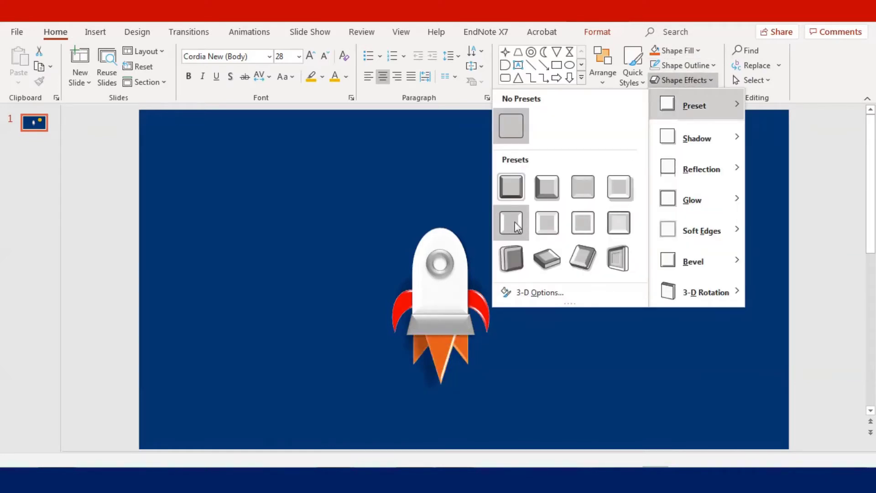
left_click(619, 186)
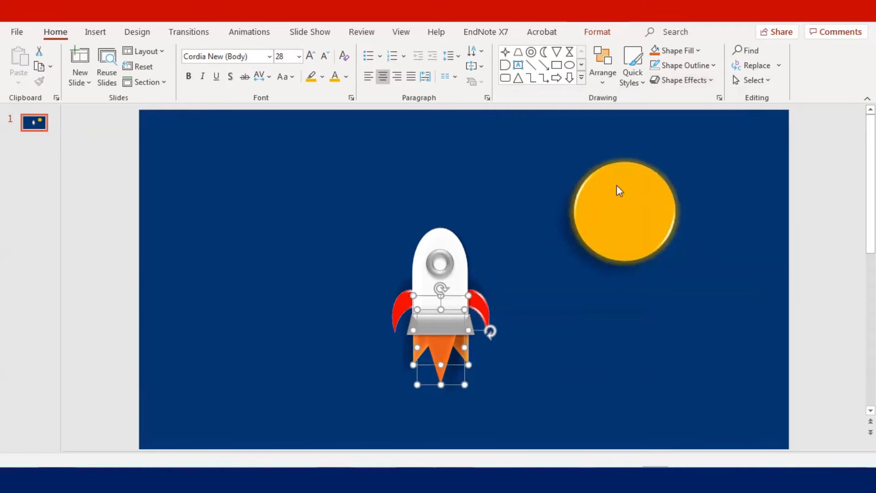
left_click(545, 223)
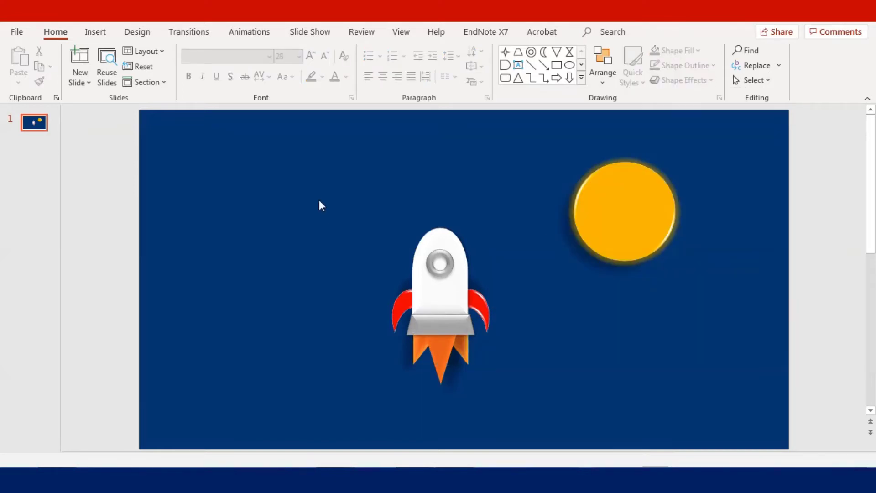
Step: Fill the rocket body with light grey
left_click(446, 241)
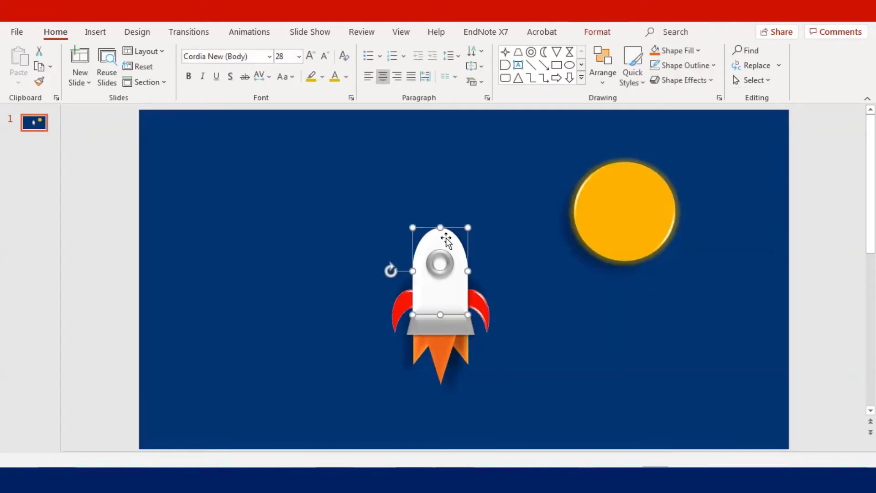
left_click(699, 51)
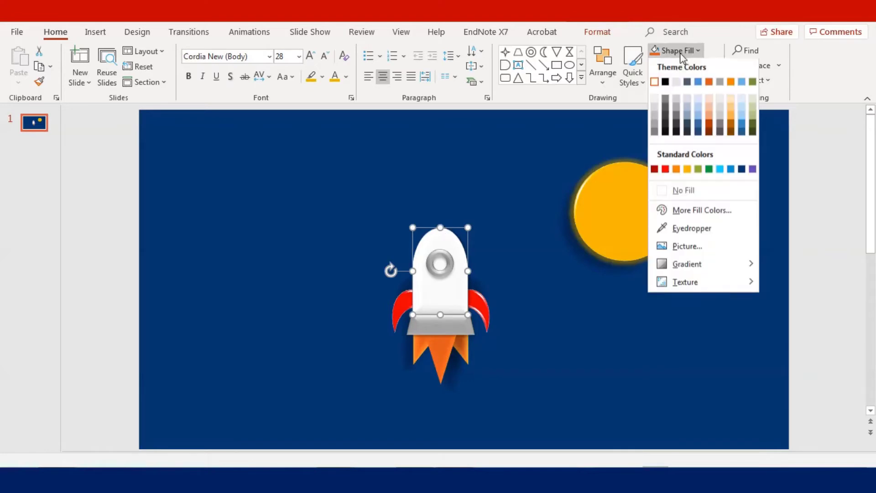
left_click(656, 102)
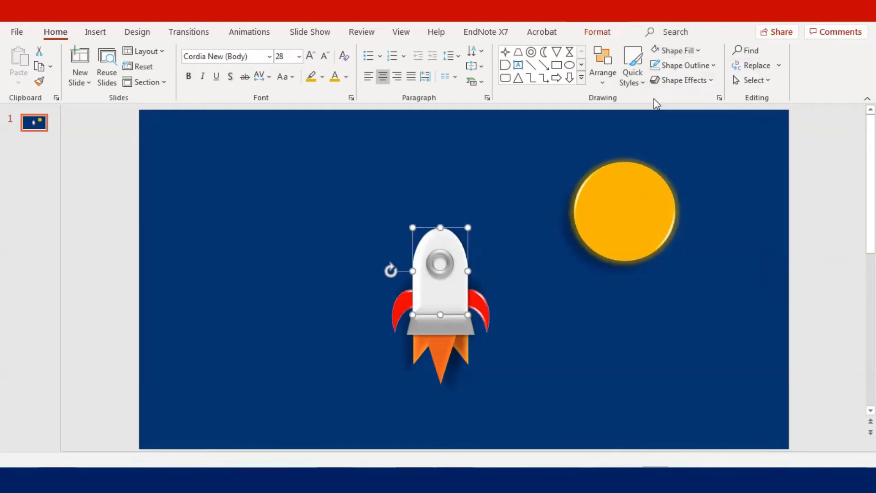
left_click(497, 210)
Step: Fill the rocket's porthole and base with a darker grey
left_click(447, 268)
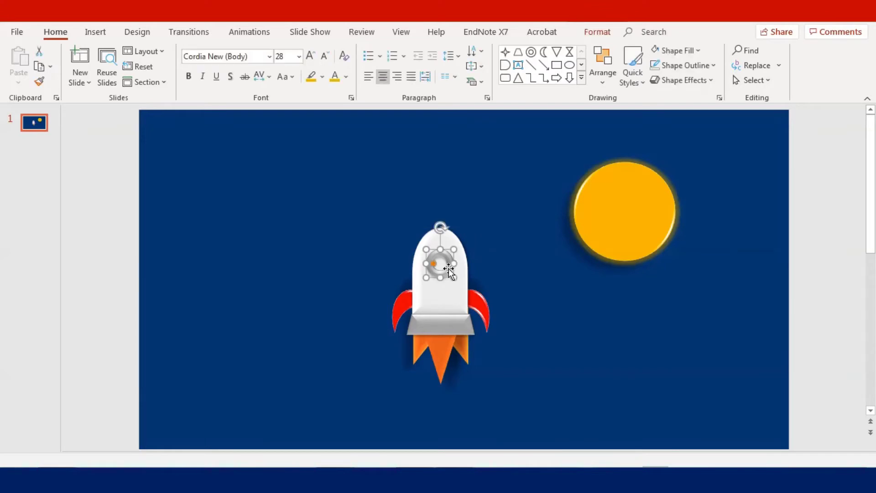
left_click(451, 317, "shift")
left_click(675, 51)
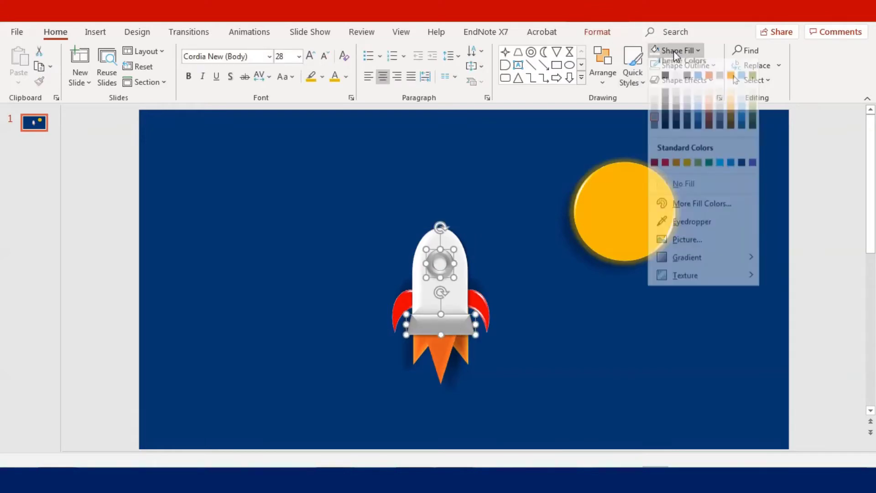
left_click(654, 127)
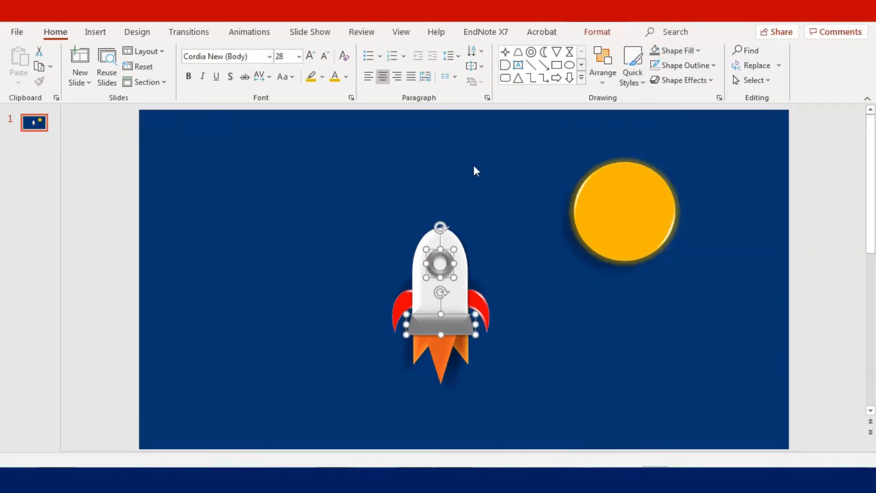
left_click(474, 171)
left_click(457, 324)
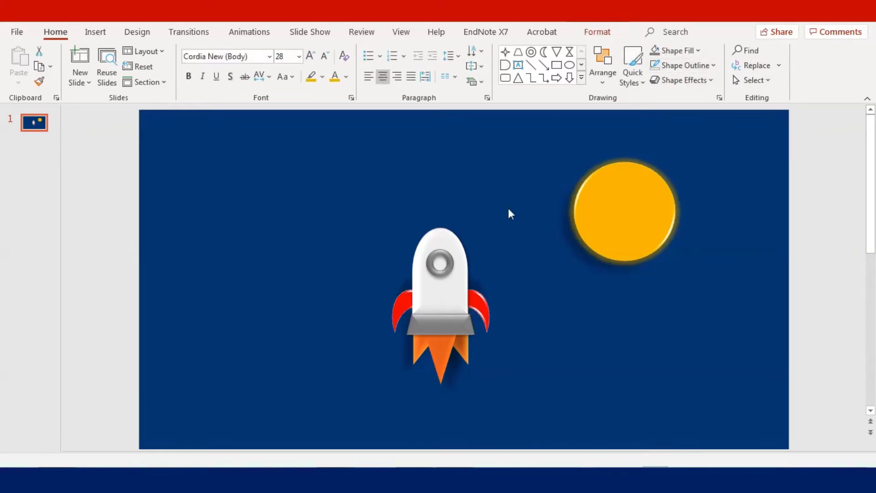
left_click(372, 204)
Step: Group all rocket pieces with Ctrl+G, then shrink and narrow the group
left_click_drag(351, 195, 548, 417)
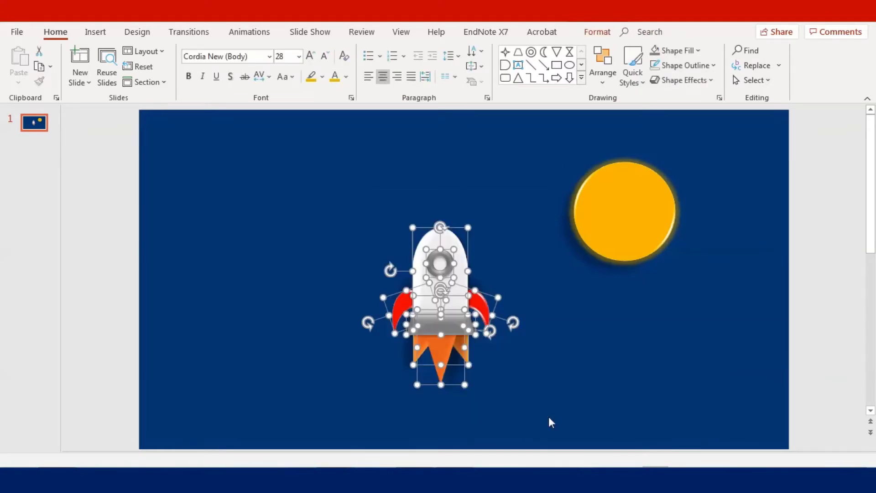
key("ctrl+g")
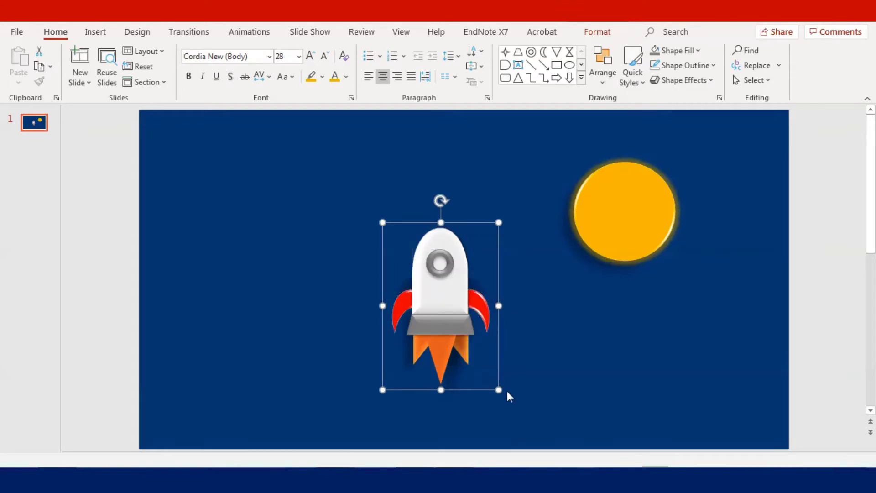
left_click_drag(498, 388, 460, 332)
left_click(478, 333)
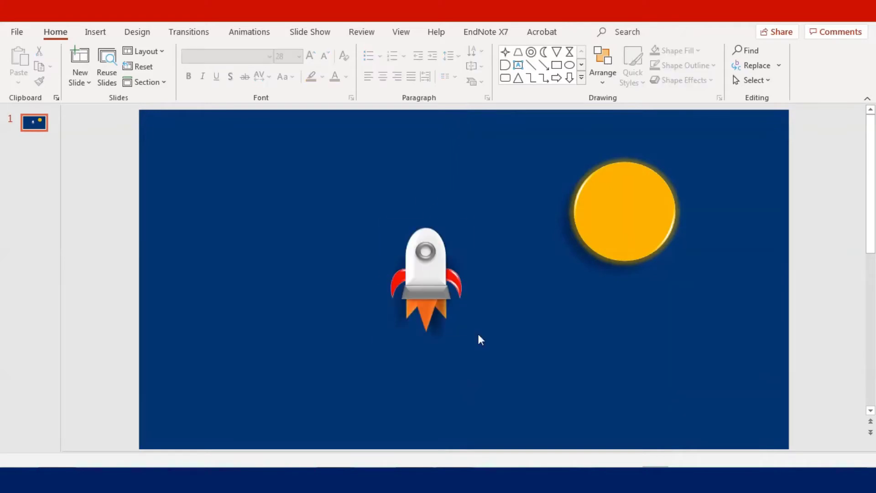
left_click(441, 250)
left_click_drag(469, 279, 457, 279)
left_click(770, 437)
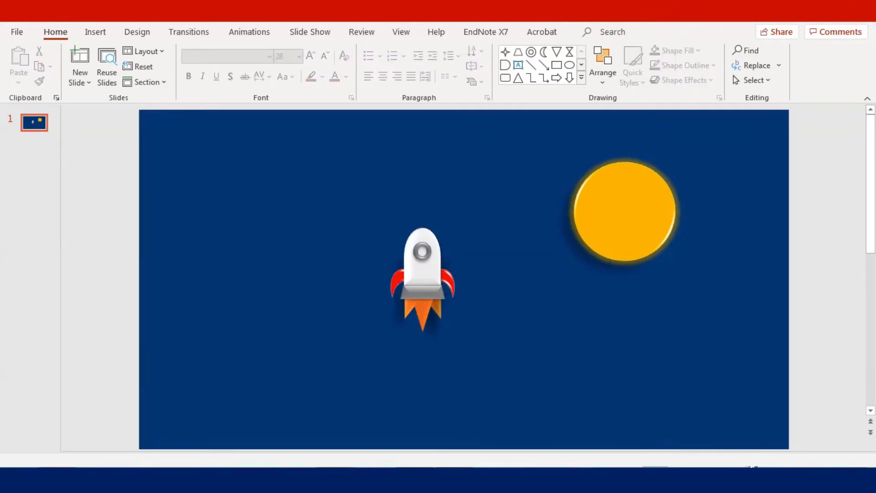
left_click(434, 251)
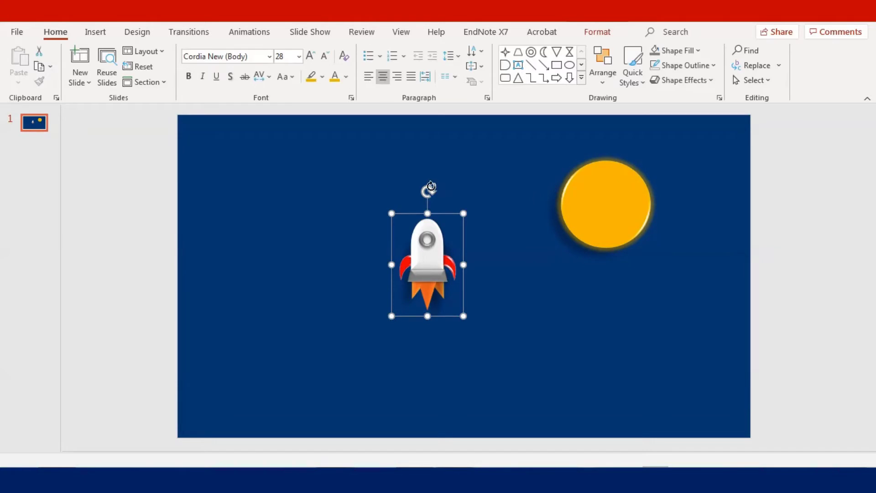
Step: Tilt the rocket about 45° clockwise and park it just off the slide's bottom-left
left_click_drag(431, 186, 469, 236)
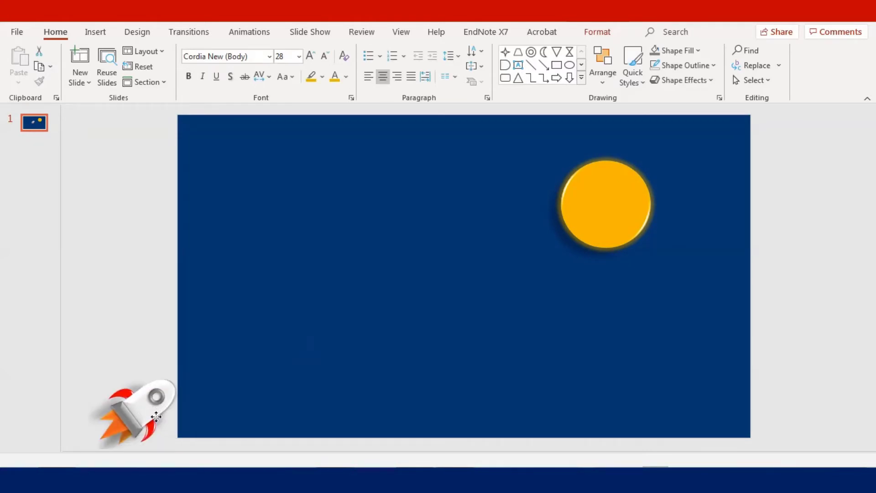
left_click_drag(156, 417, 156, 424)
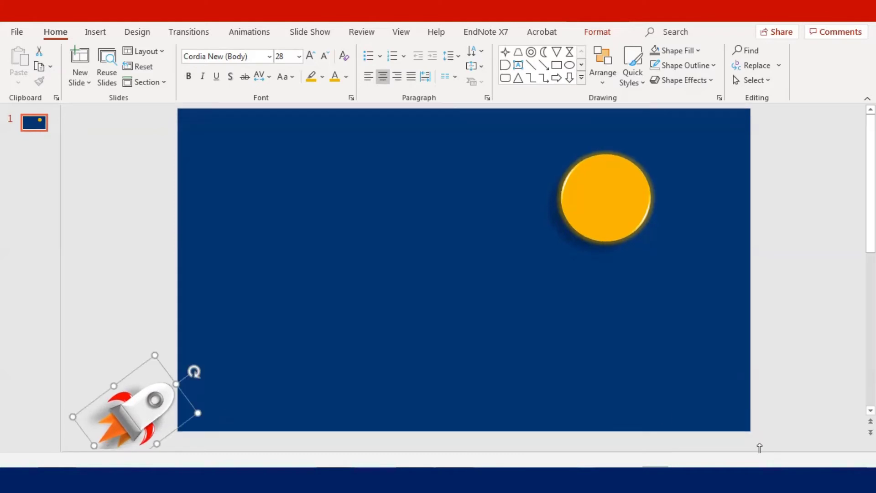
left_click(609, 346)
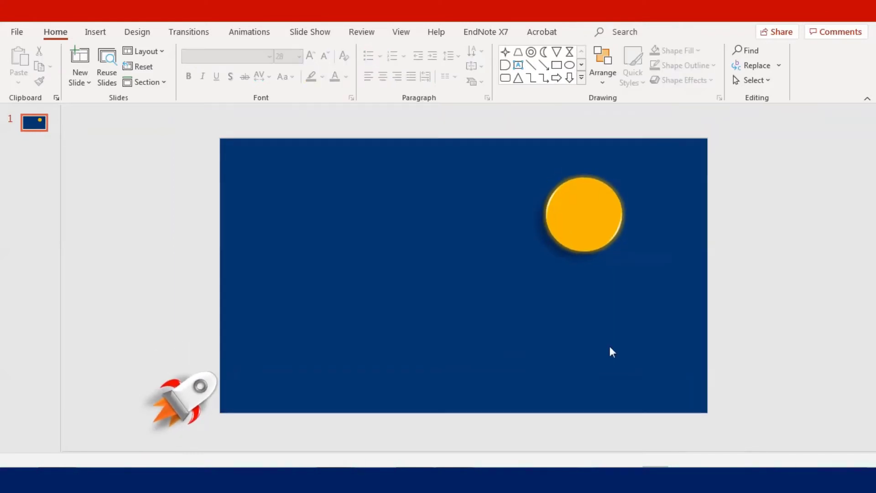
Step: Shrink the yellow sun circle slightly
left_click(592, 202)
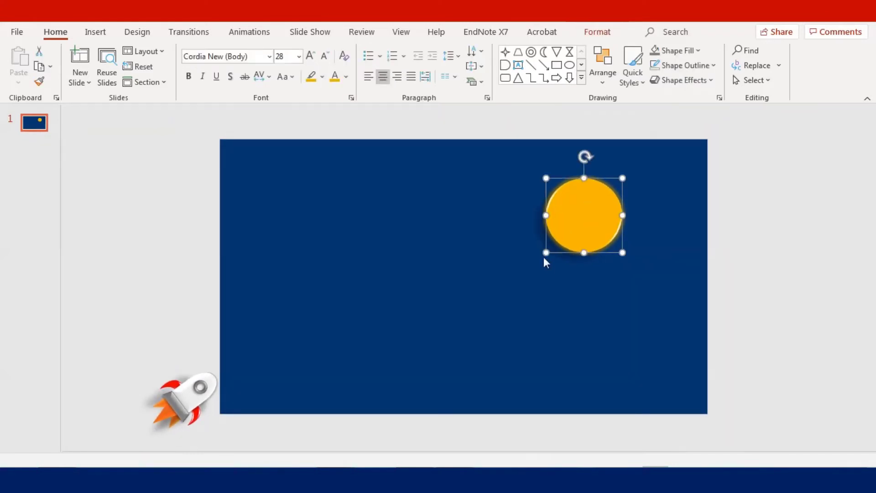
left_click_drag(544, 254, 550, 249)
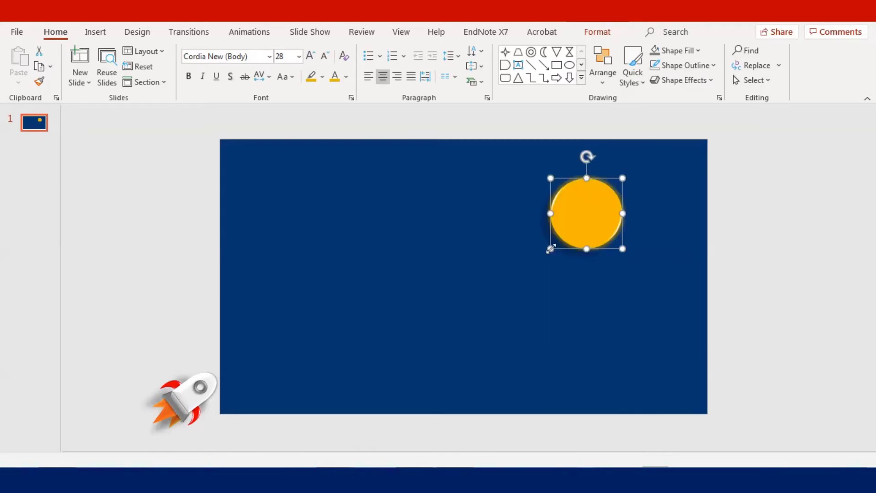
left_click(521, 335)
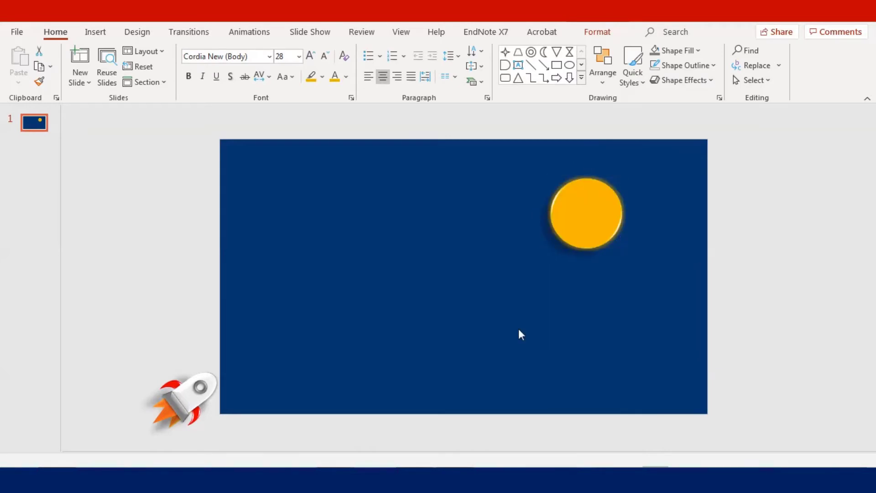
Step: Add a text box left of the sun reading 'I love you to the moon and back'
left_click(104, 33)
left_click(619, 76)
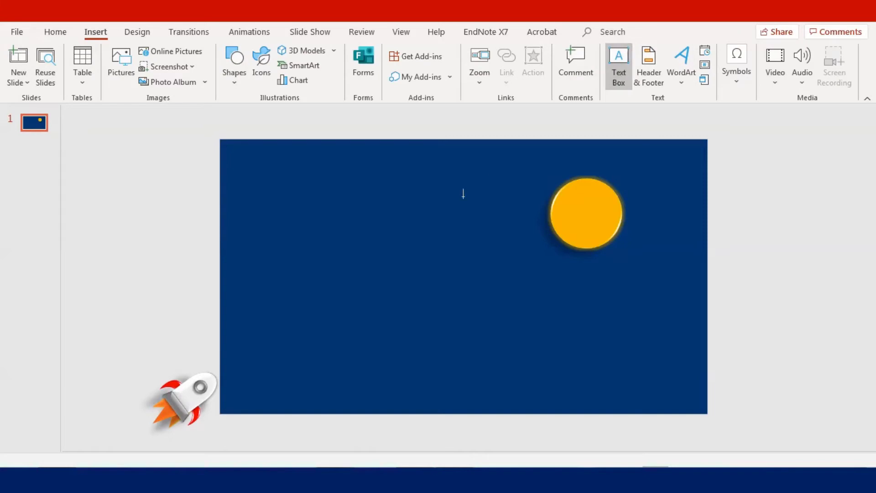
left_click(376, 207)
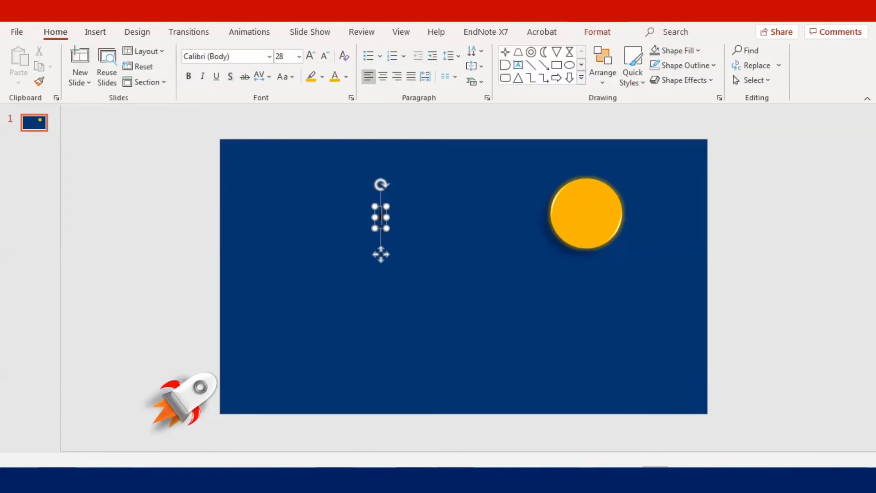
type("I love yo")
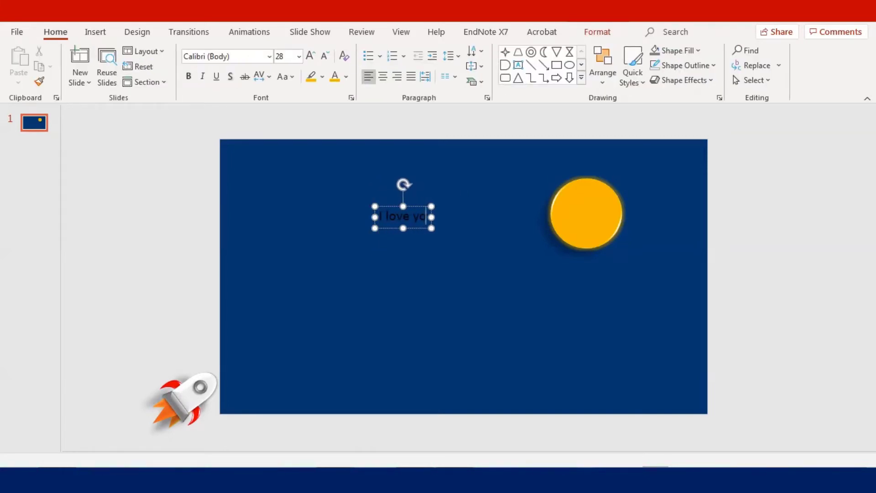
type("u to the mo")
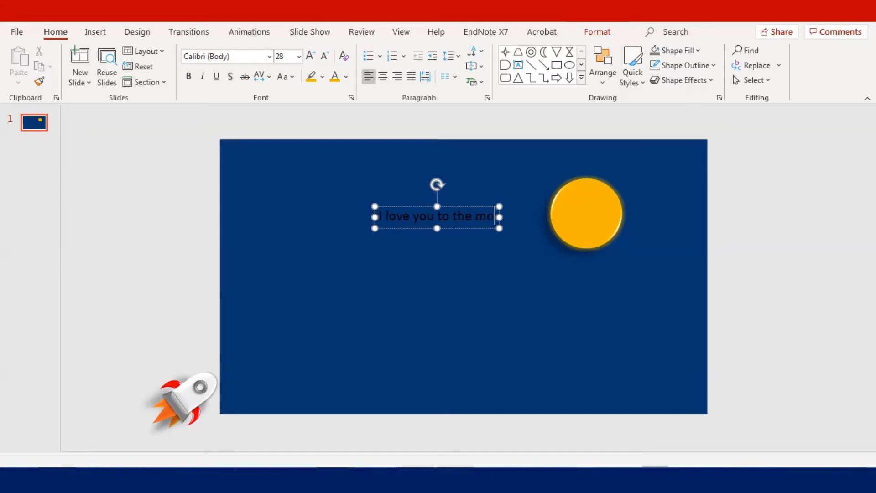
type("on and back")
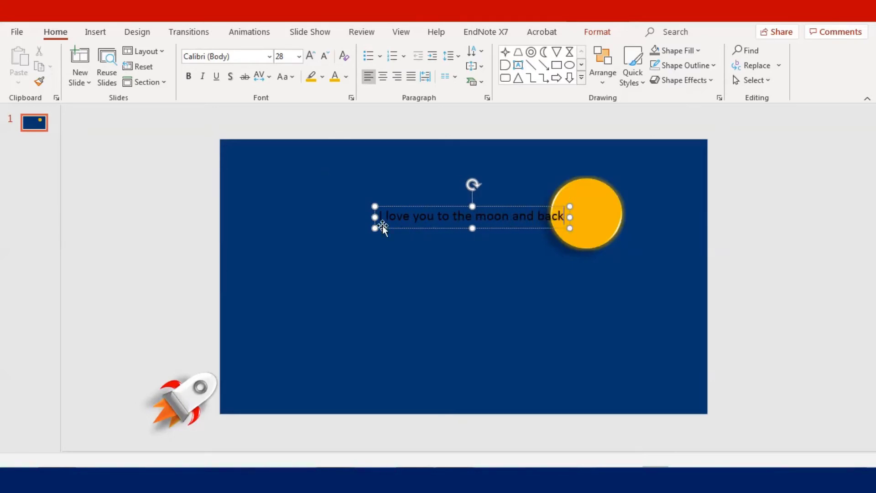
Step: Format the caption as Kristen ITC size 44, wrapped to three lines and centred
left_click(384, 205)
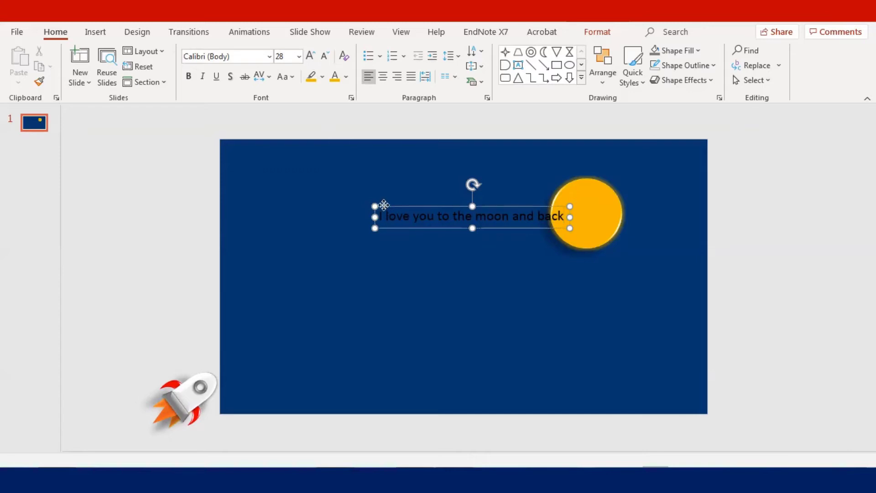
left_click(311, 56)
left_click(311, 56)
left_click(311, 56)
left_click(311, 56)
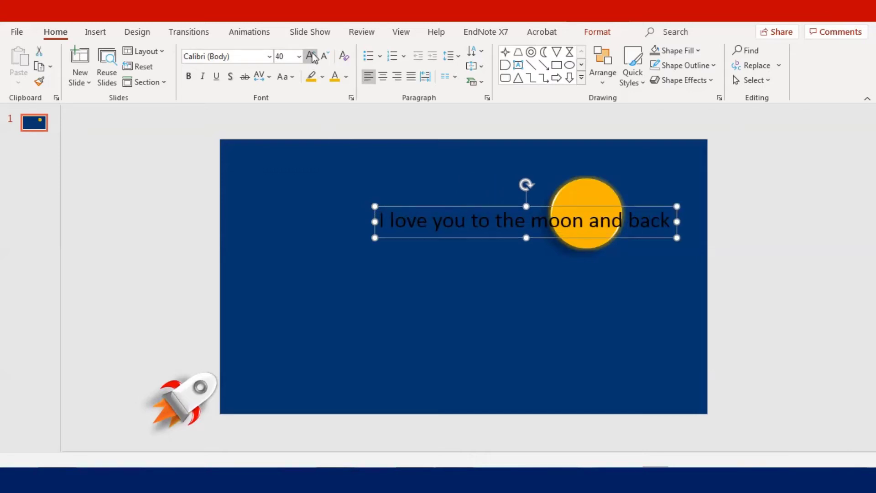
left_click(269, 56)
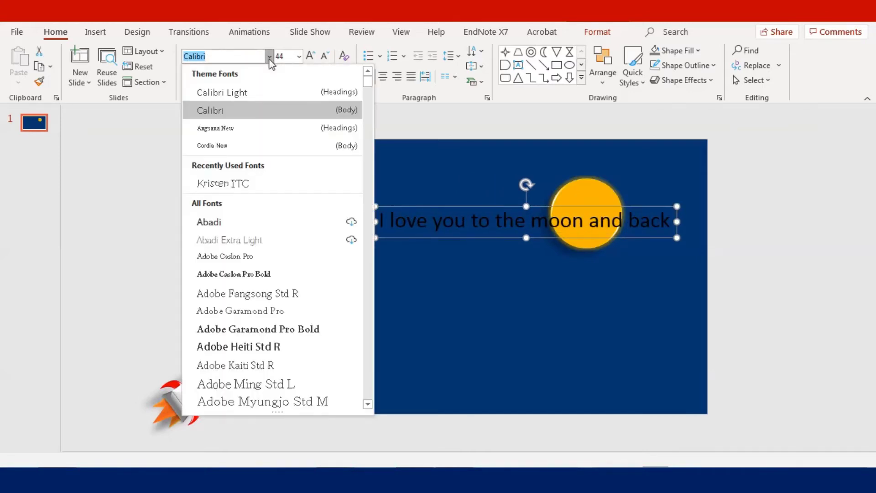
left_click(249, 180)
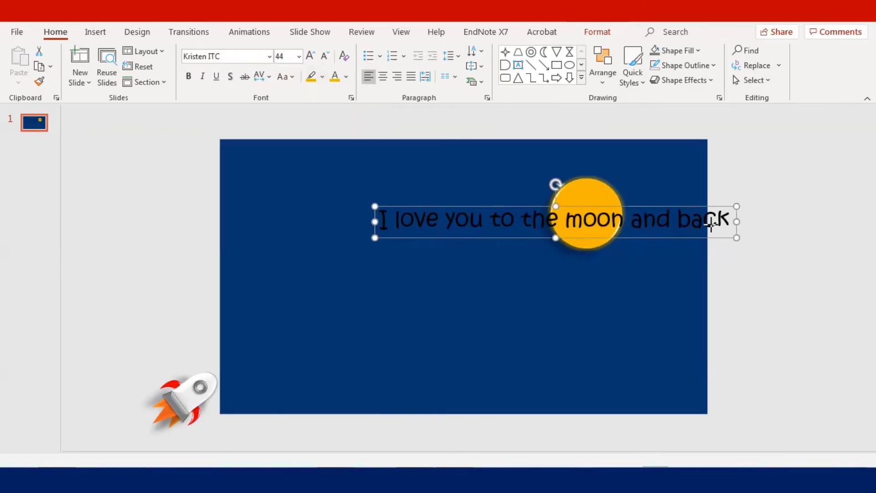
left_click_drag(735, 222, 558, 228)
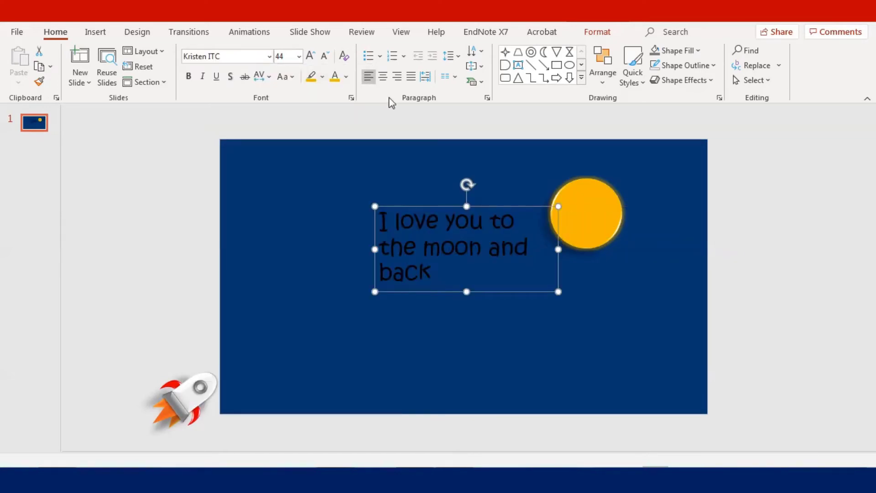
left_click(382, 77)
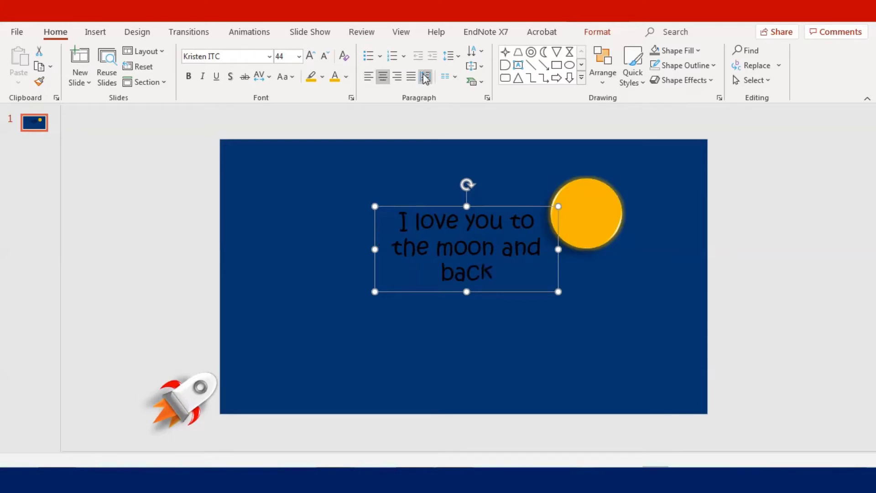
left_click(449, 57)
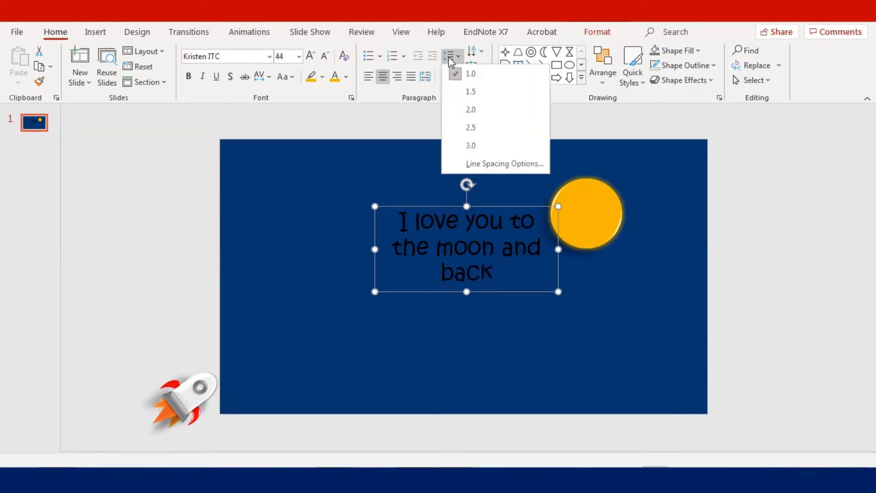
Step: Apply 1.5 line spacing, enlarge the caption to size 60, and resize its box to three lines
left_click(452, 94)
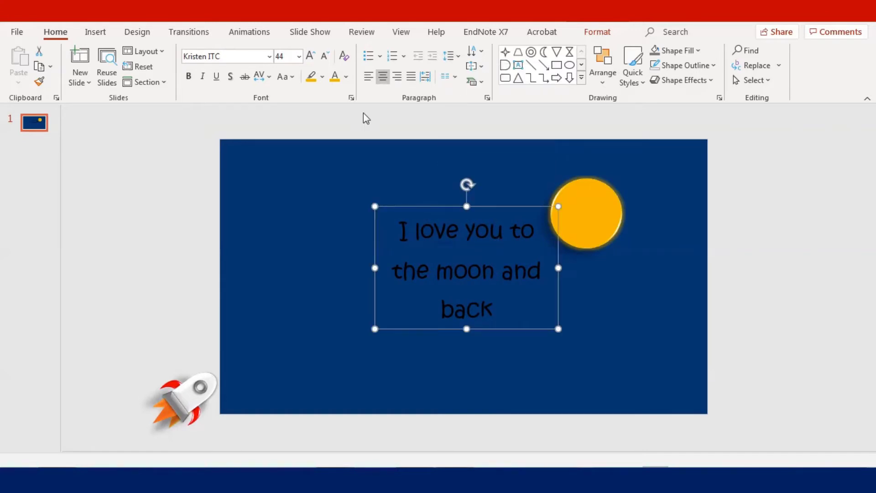
left_click(310, 56)
left_click(311, 56)
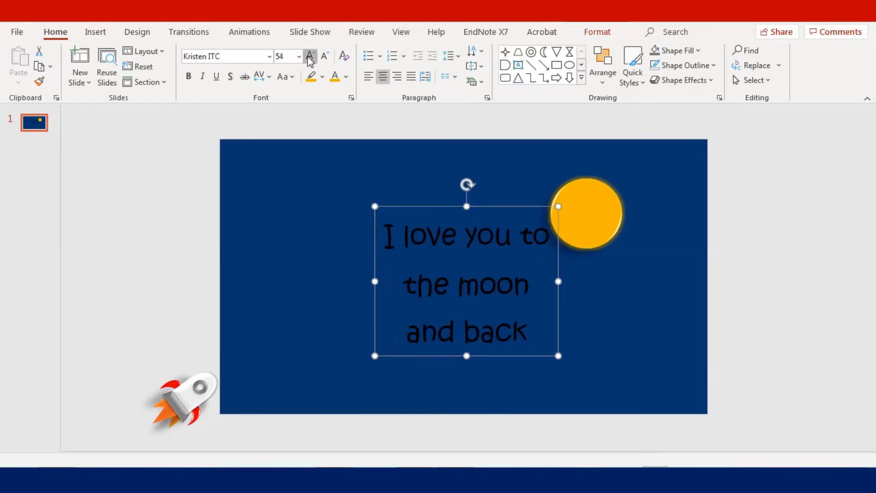
left_click(310, 55)
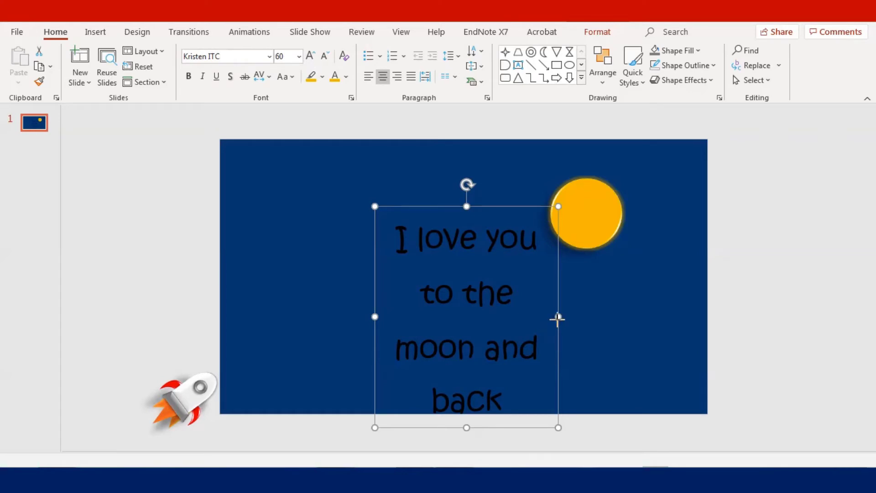
mouse_move(558, 316)
left_mouse_down()
mouse_move(573, 317)
mouse_move(551, 316)
mouse_move(558, 319)
left_mouse_up()
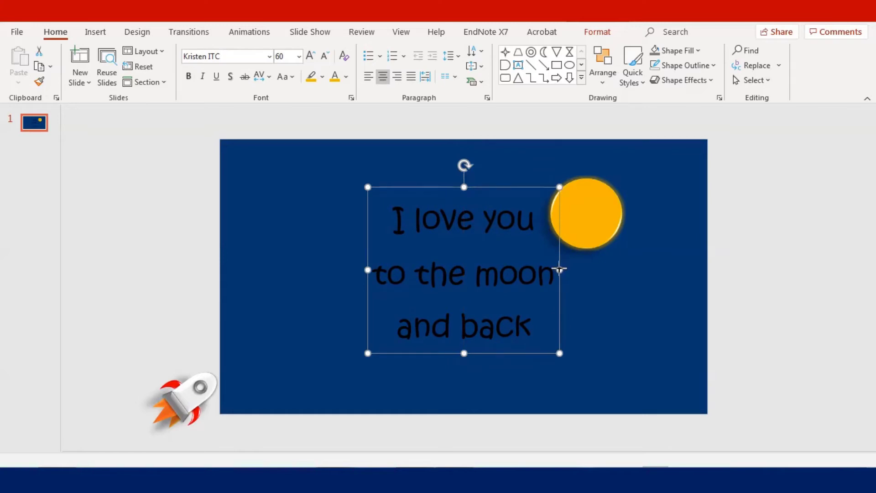
left_click_drag(560, 270, 551, 269)
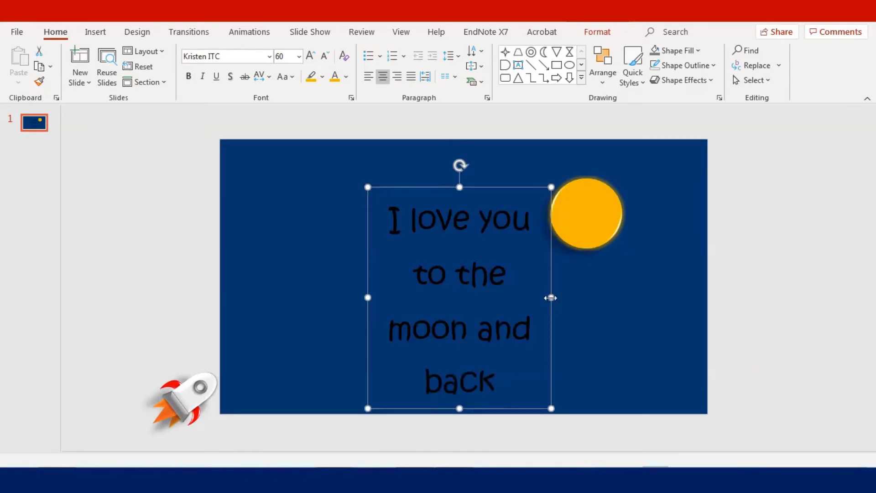
left_click_drag(551, 297, 561, 297)
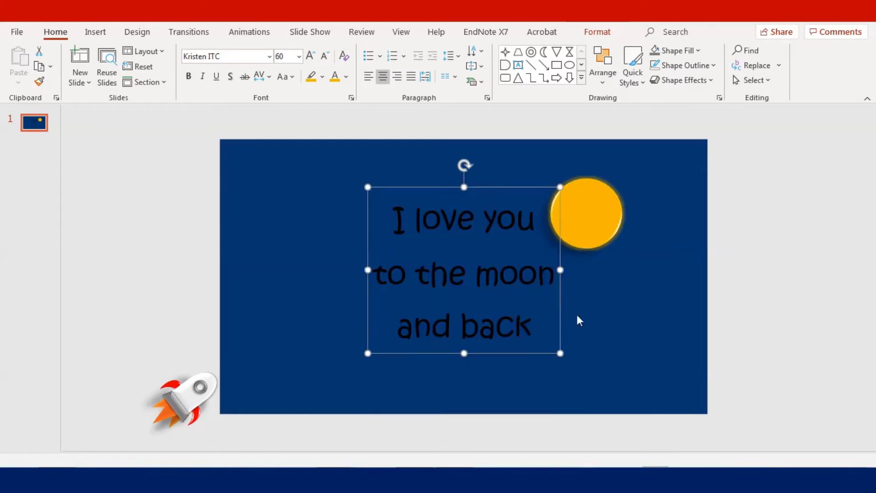
left_click(587, 319)
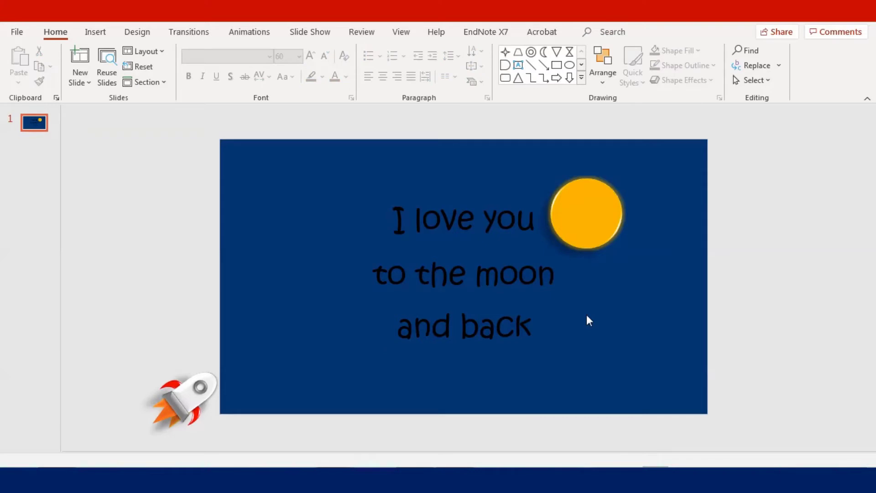
Step: Colour the moon caption text yellow
left_click(523, 258)
left_click(502, 186)
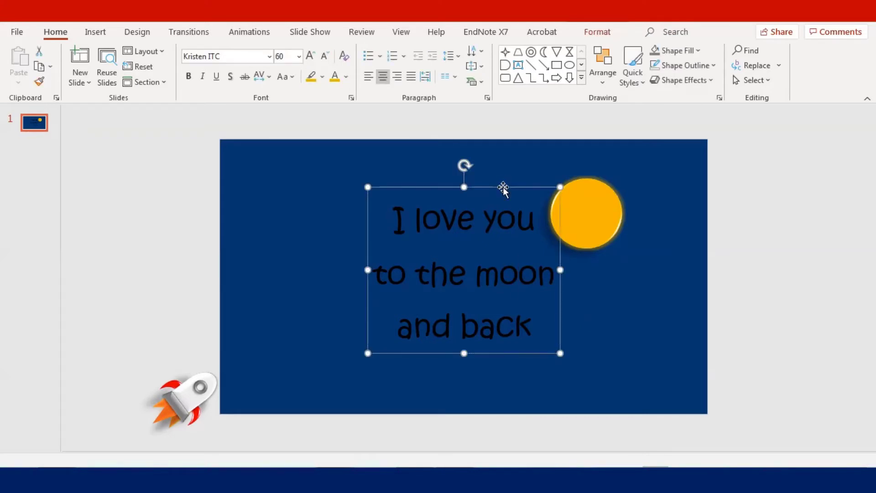
left_click(336, 84)
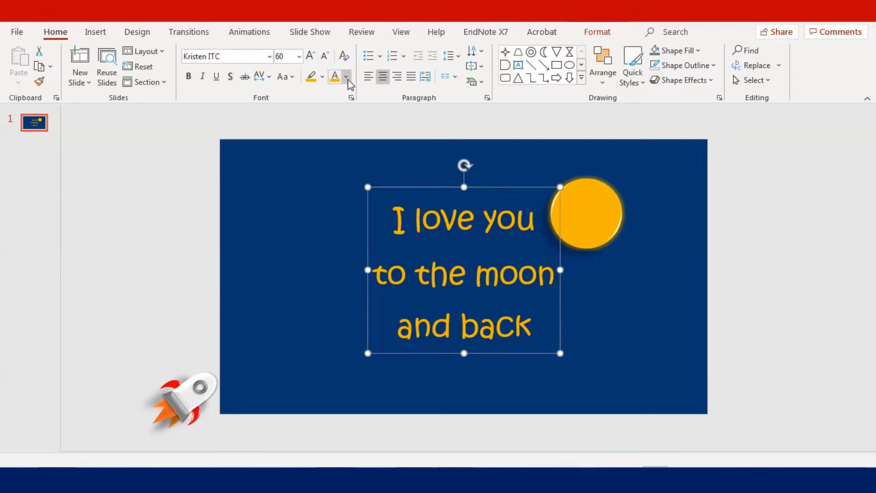
left_click(315, 215)
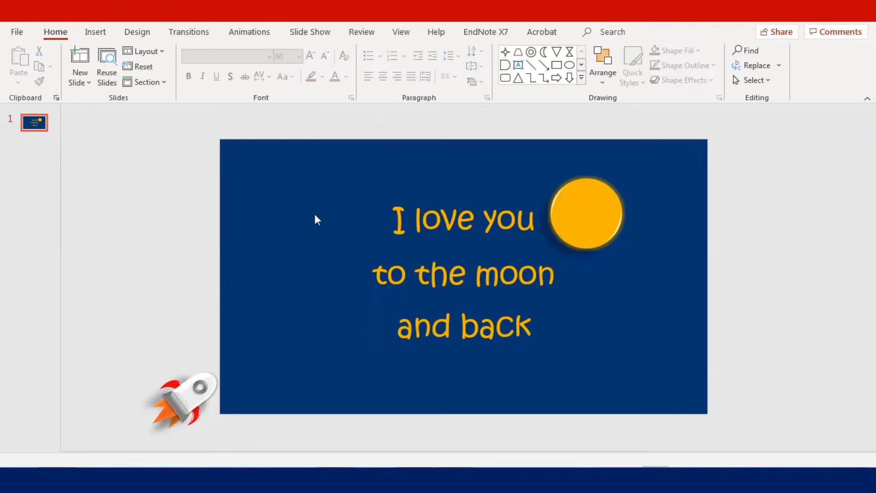
Step: Centre the caption horizontally on the slide and nudge the sun slightly right
left_click(461, 196)
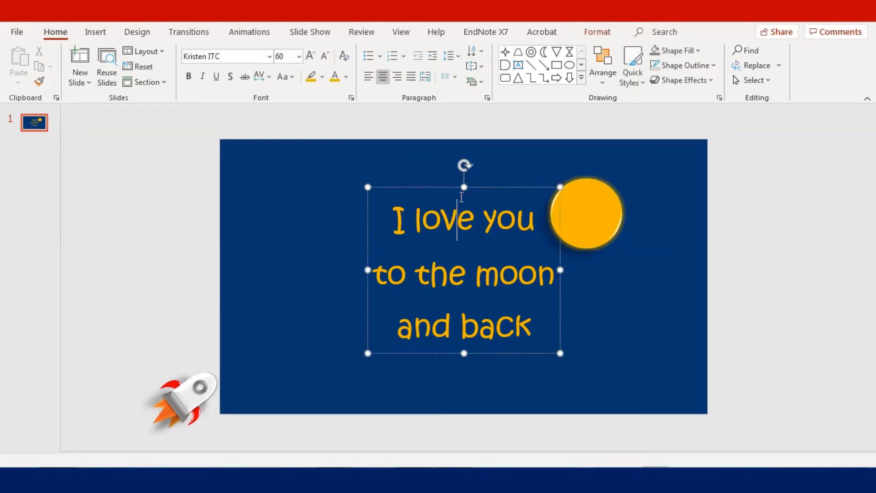
left_click(487, 187)
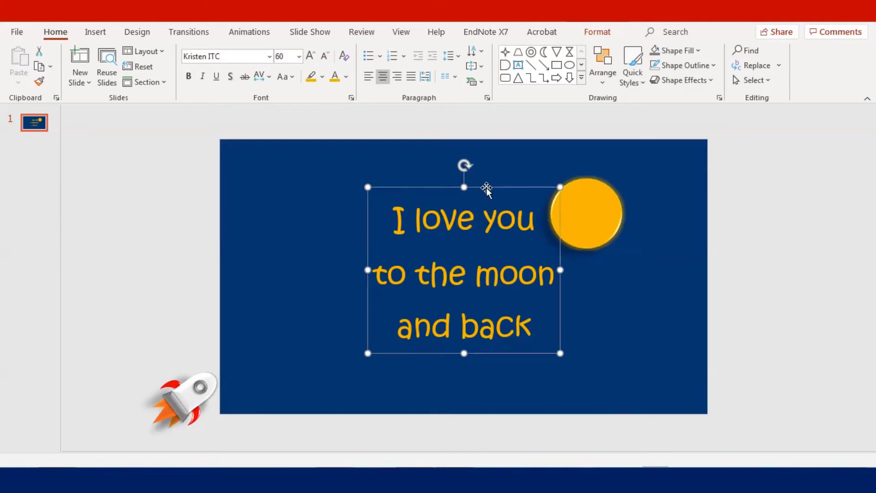
left_click_drag(486, 187, 489, 189)
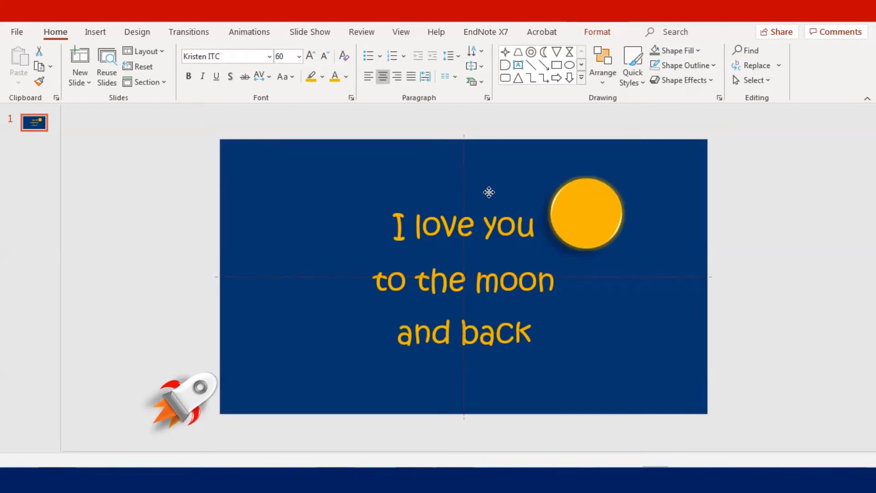
left_click_drag(489, 192, 489, 193)
left_click(513, 174)
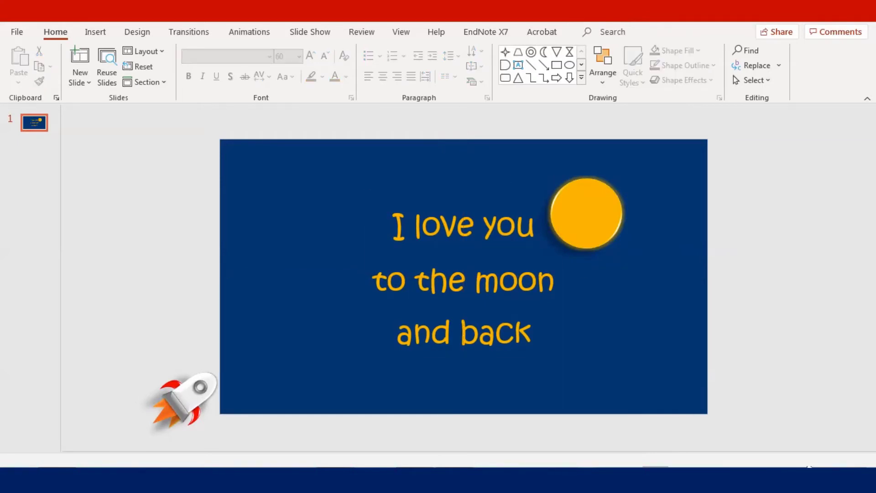
scroll(628, 256, "up", 3)
left_click(577, 214)
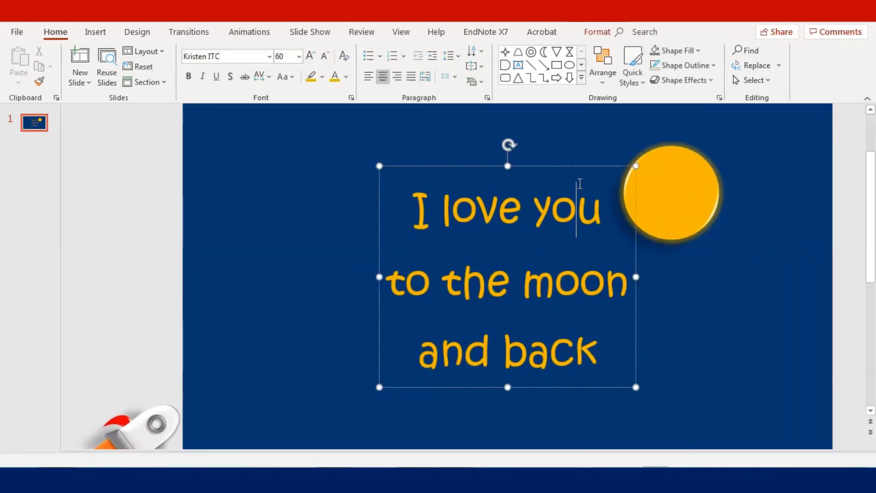
left_click_drag(574, 169, 571, 166)
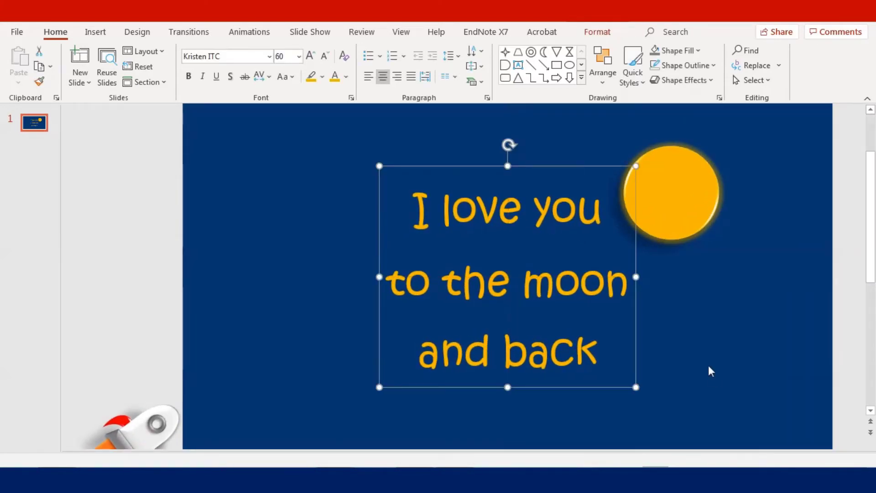
scroll(636, 305, "down", 2)
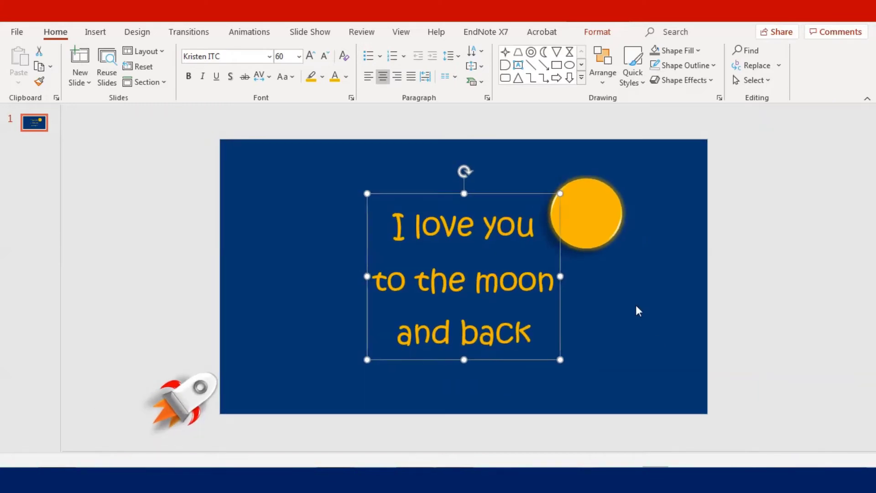
left_click(637, 305)
left_click(601, 216)
left_click_drag(600, 216, 607, 216)
Step: Rotate the rocket picture clockwise so its nose points right across the slide
left_click(612, 339)
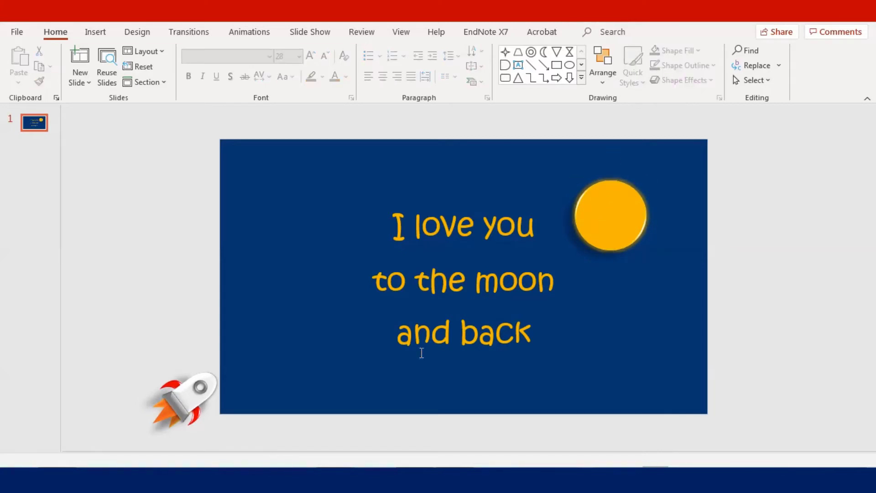
left_click(201, 384)
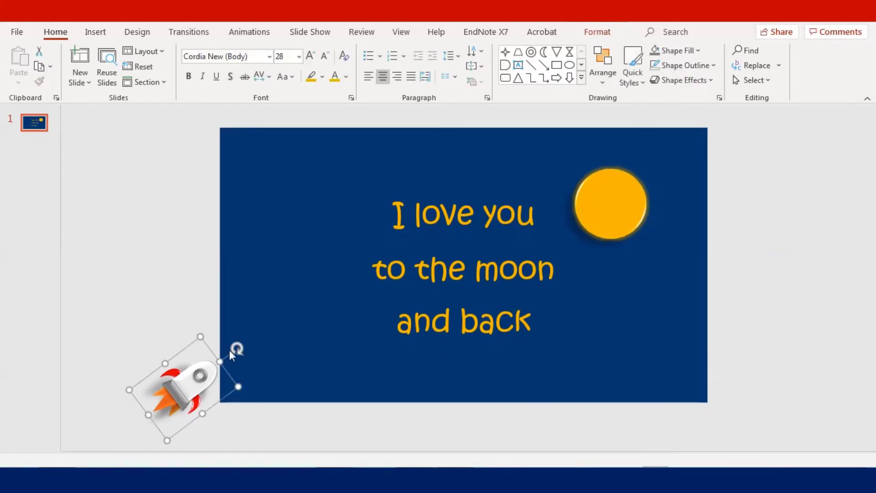
left_click_drag(232, 348, 235, 368)
left_click(416, 375)
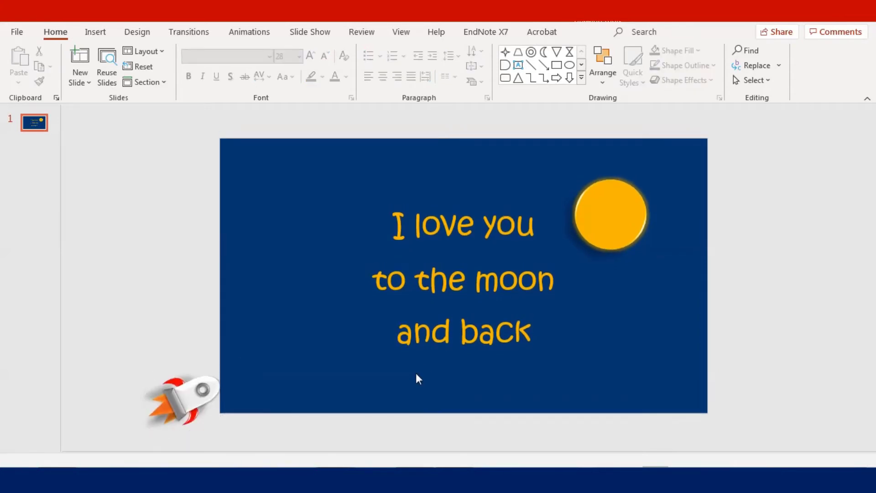
left_click(452, 221)
left_click(451, 195)
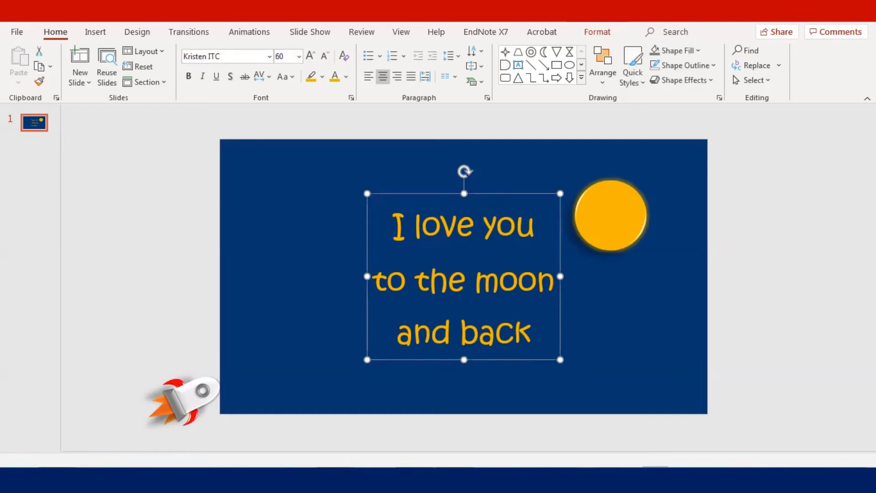
Step: Add a Wave emphasis animation to the caption
left_click(252, 32)
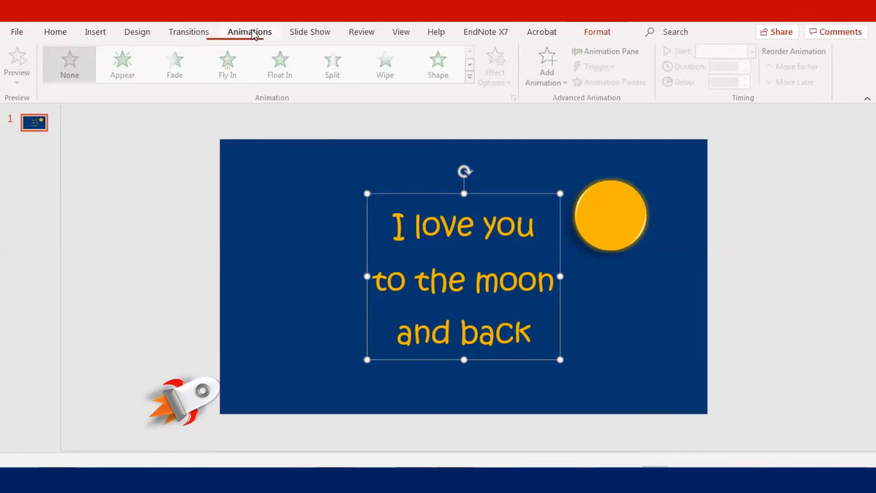
left_click(621, 53)
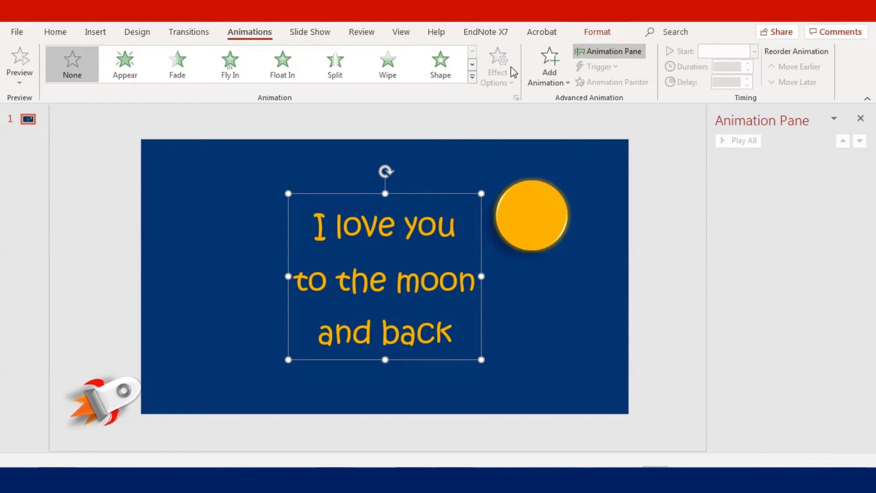
left_click(549, 69)
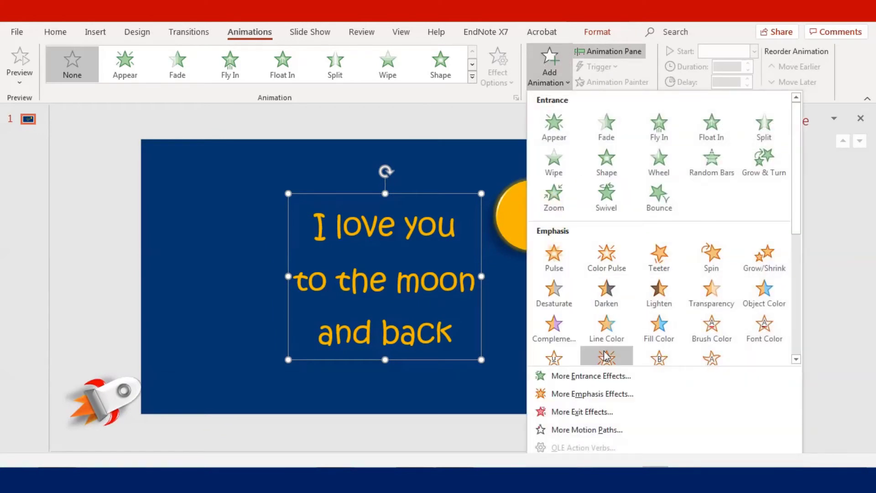
left_click_drag(793, 224, 798, 263)
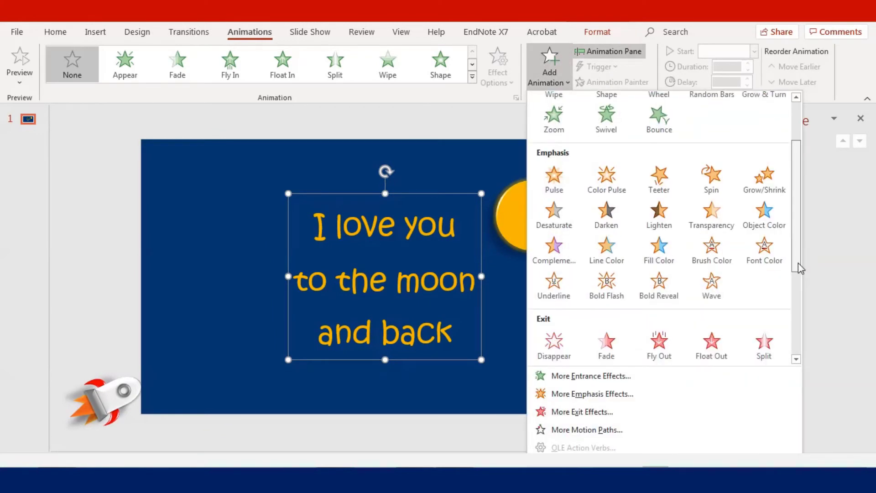
left_click(720, 283)
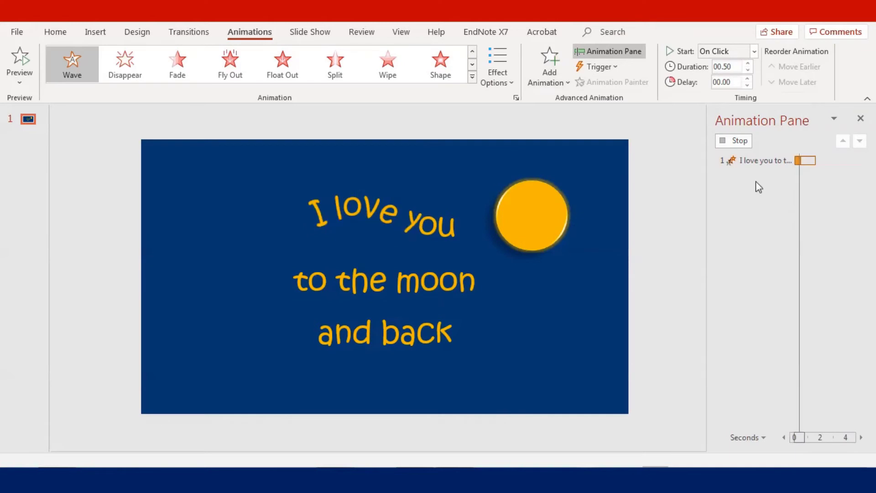
Step: Give the Wave a 1.5-second duration, starting With Previous
left_click(733, 68)
type("1")
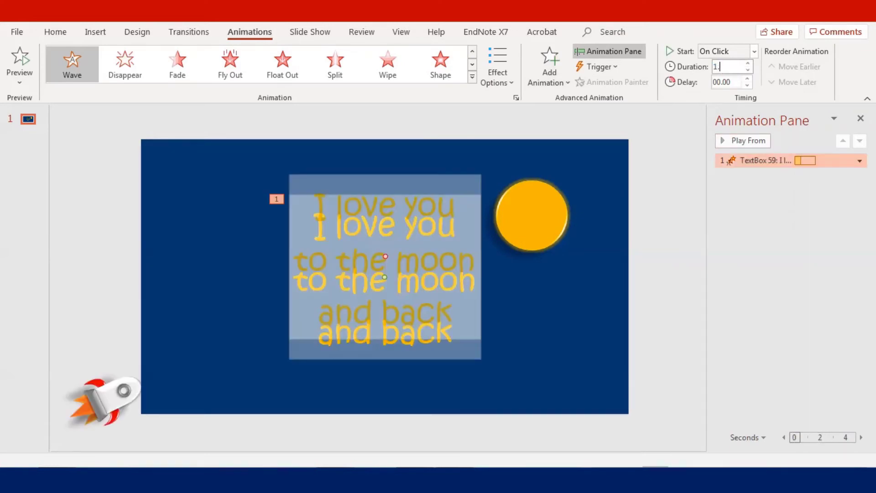
type(".5")
key("Return")
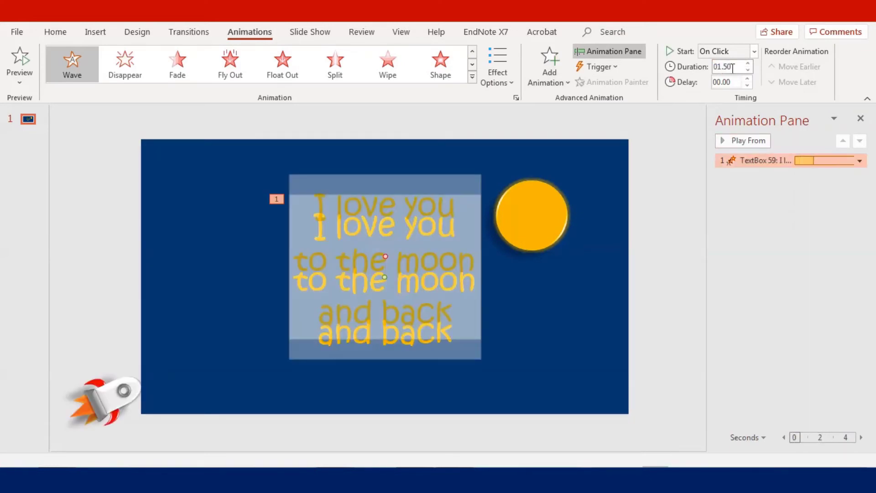
left_click(755, 51)
left_click(729, 82)
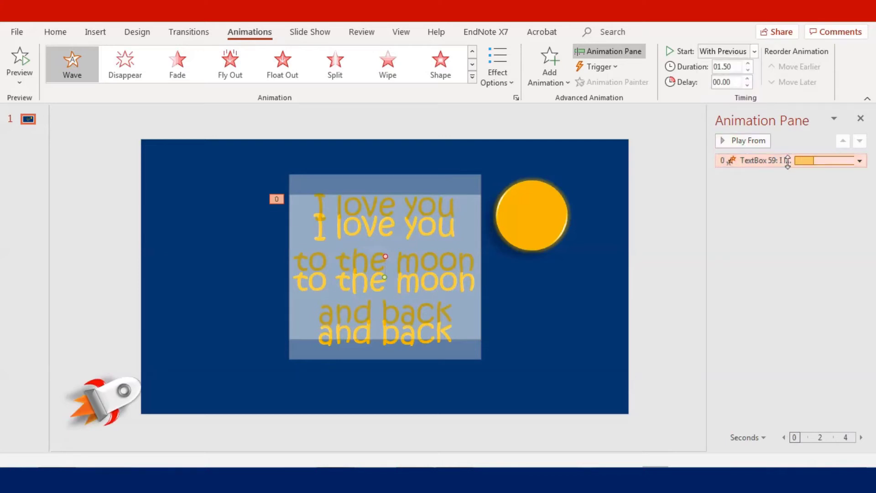
Step: Set the Wave to repeat Until Next Click in its timing options
double_click(769, 162)
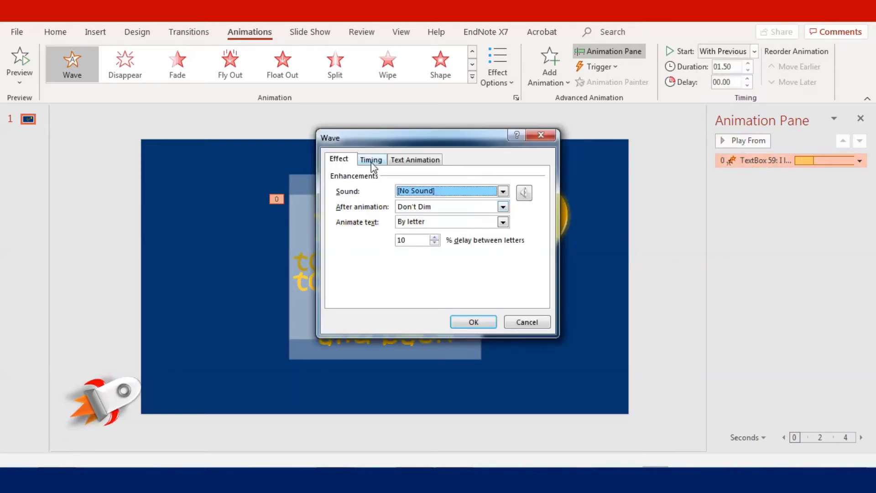
left_click(371, 160)
left_click(472, 224)
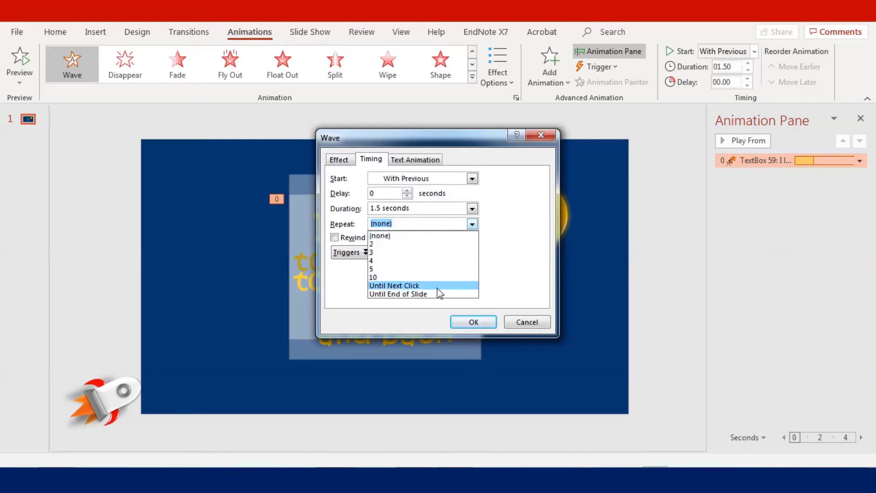
left_click(411, 284)
left_click(339, 159)
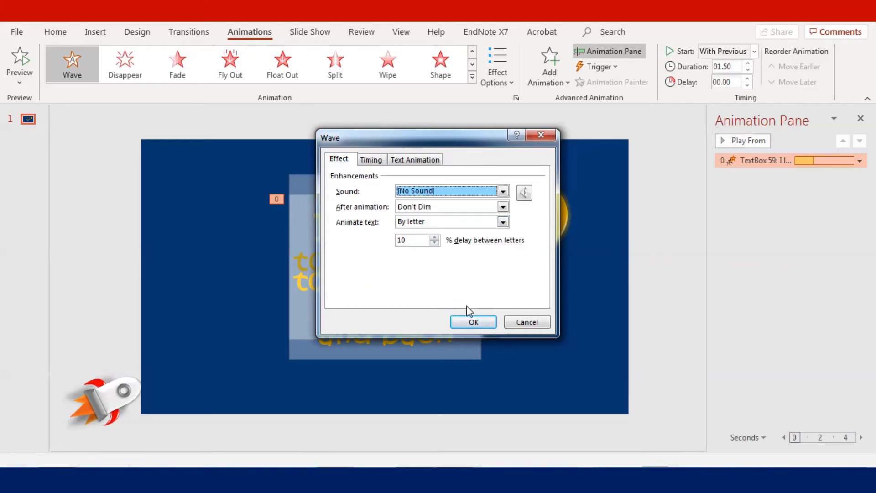
left_click(472, 321)
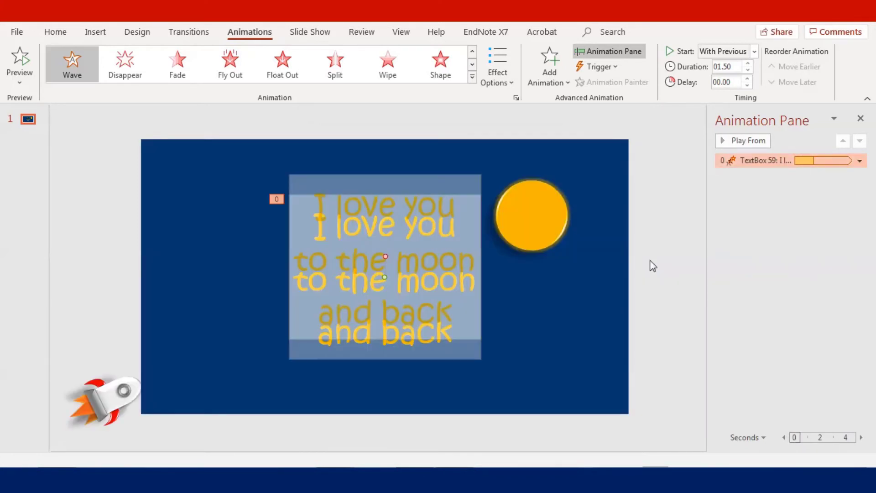
left_click(164, 282)
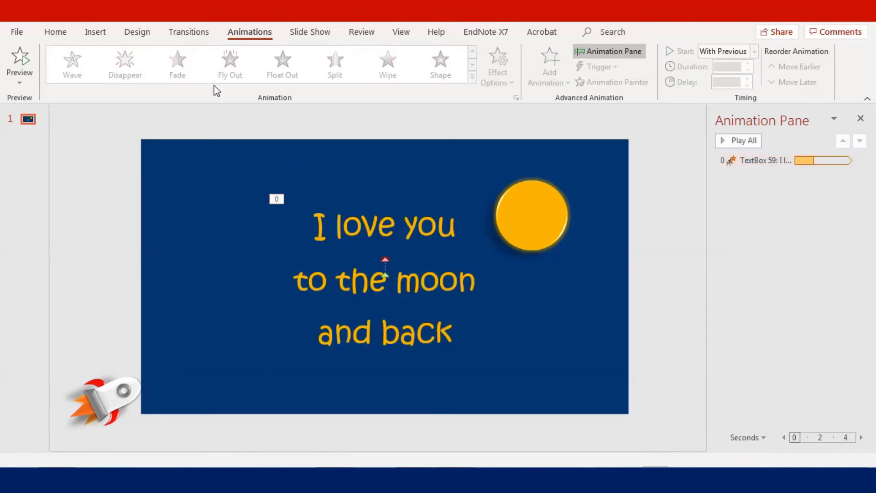
Step: Draw a small four-point star above the caption
left_click(93, 32)
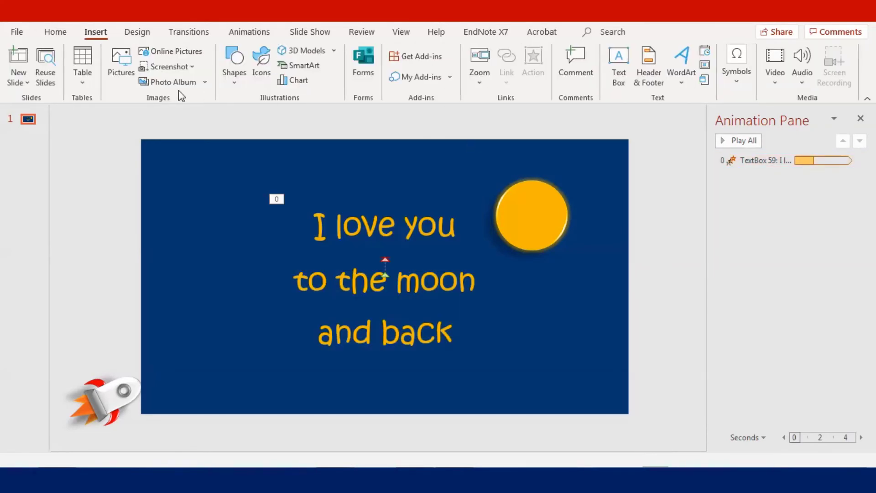
left_click(49, 35)
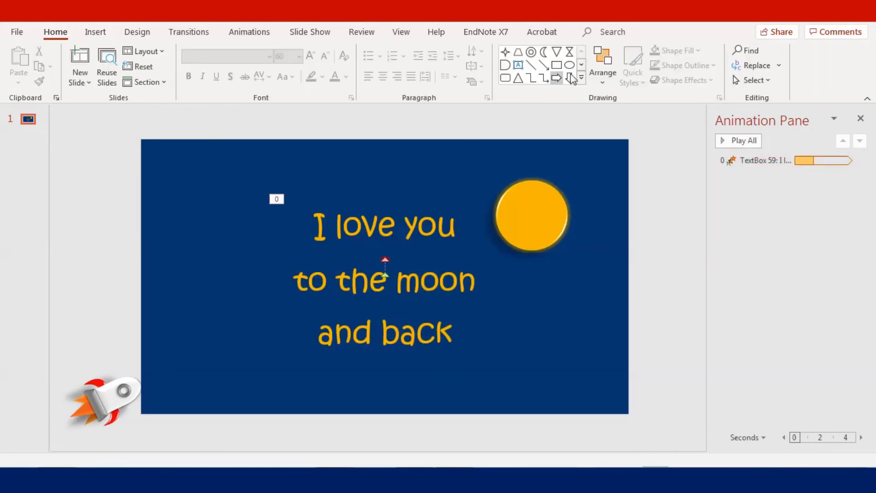
left_click(504, 53)
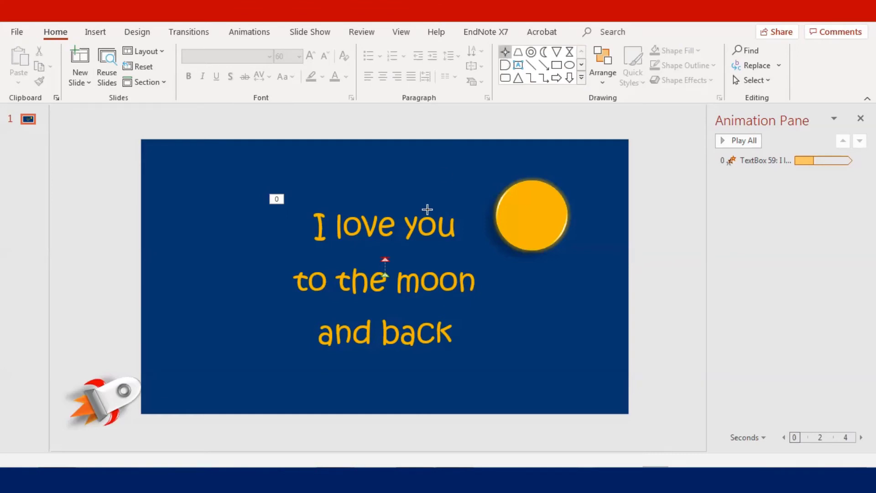
left_click_drag(440, 182, 440, 182)
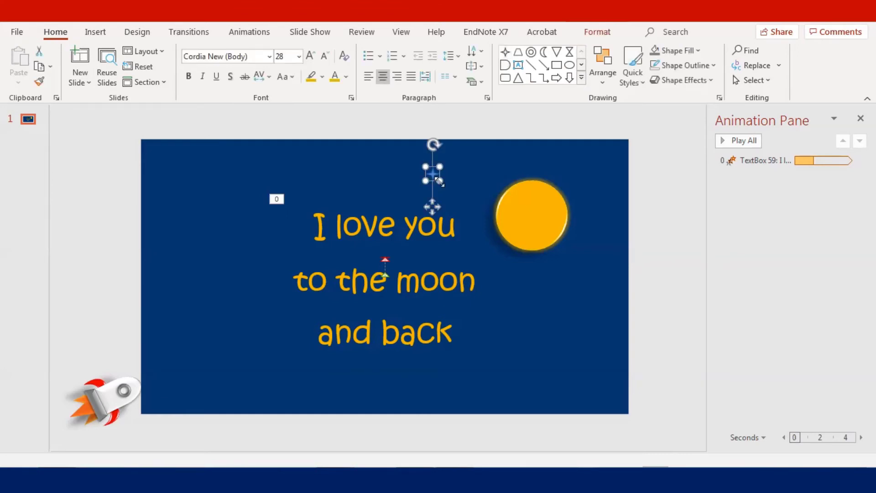
Step: Fill the star white and give it an orange glow
left_click(671, 50)
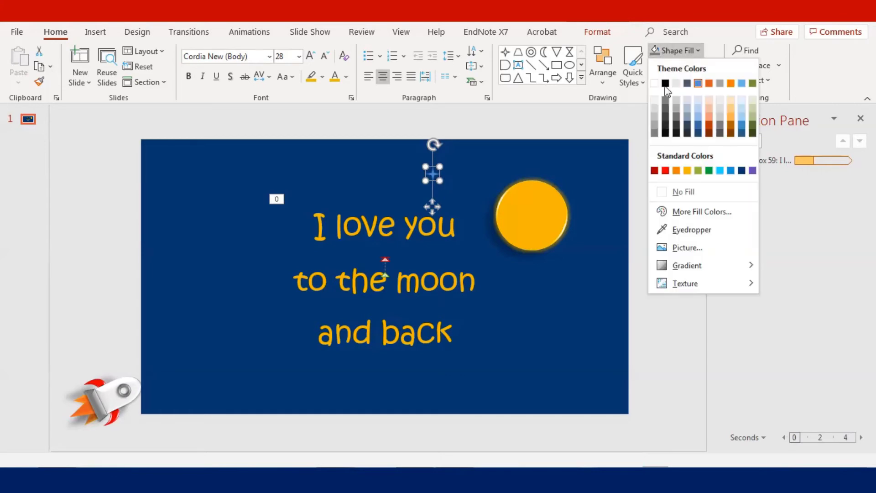
left_click(657, 84)
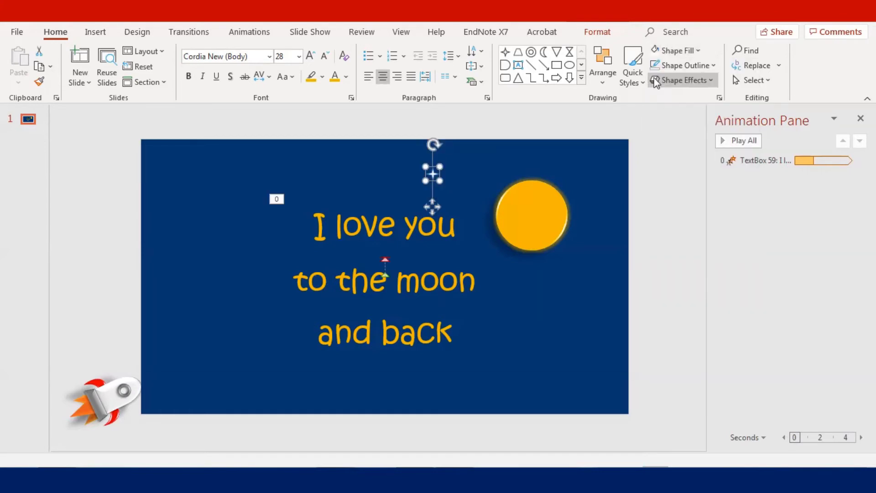
left_click(680, 82)
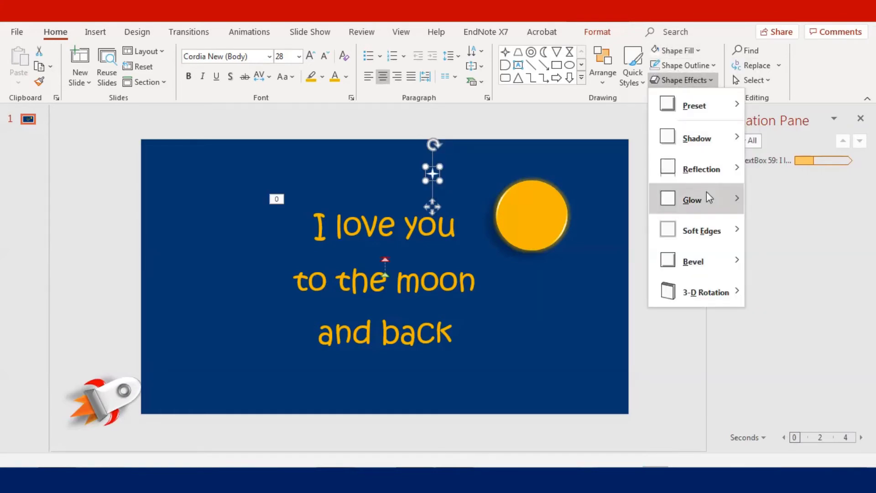
mouse_move(710, 201)
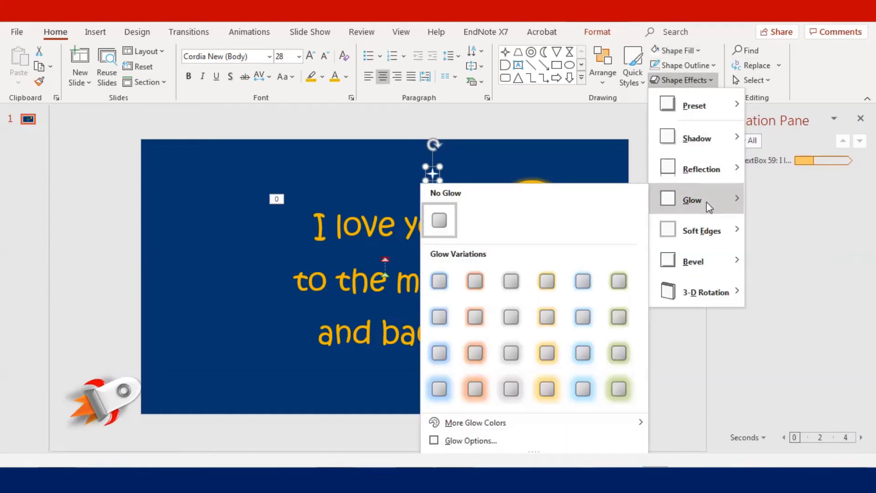
left_click(547, 318)
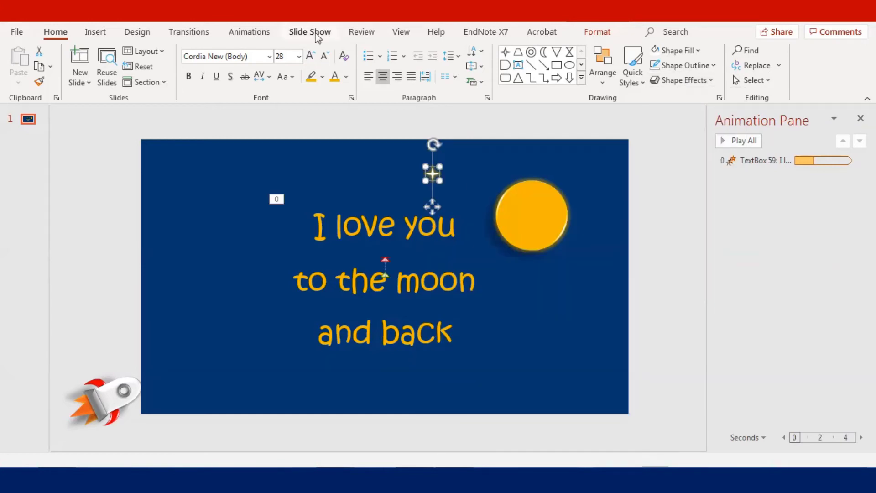
left_click(682, 81)
mouse_move(695, 209)
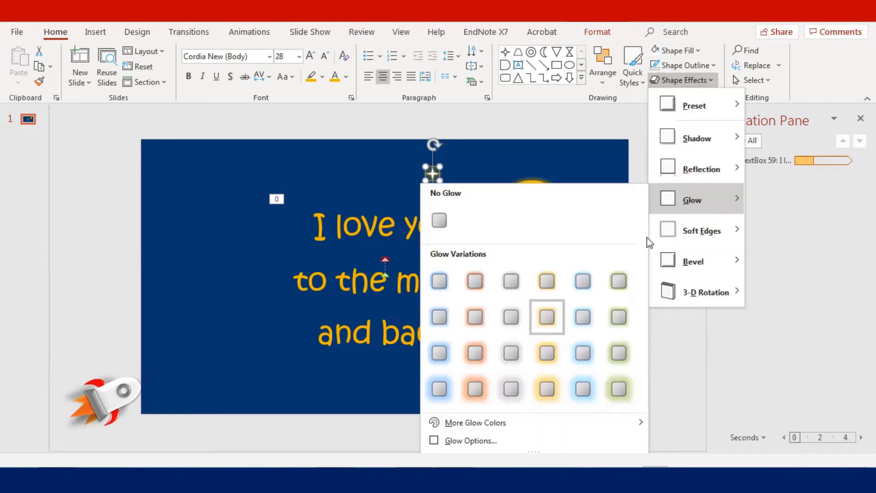
left_click(546, 352)
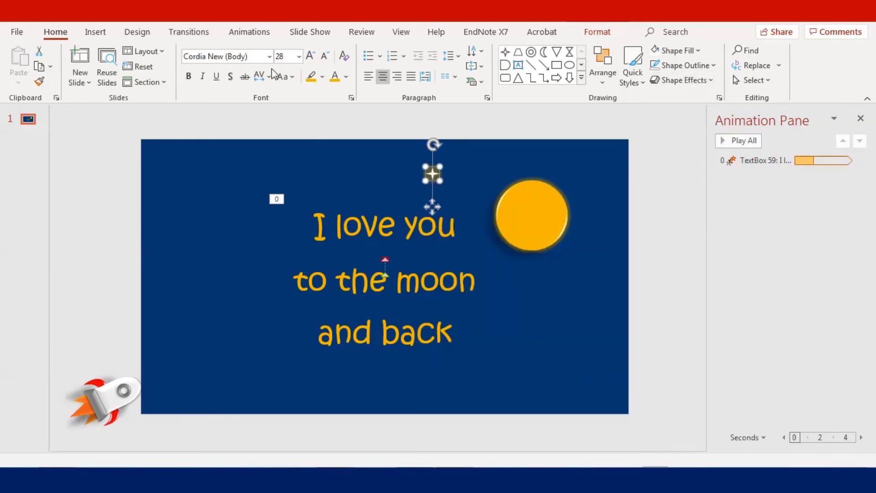
left_click(240, 33)
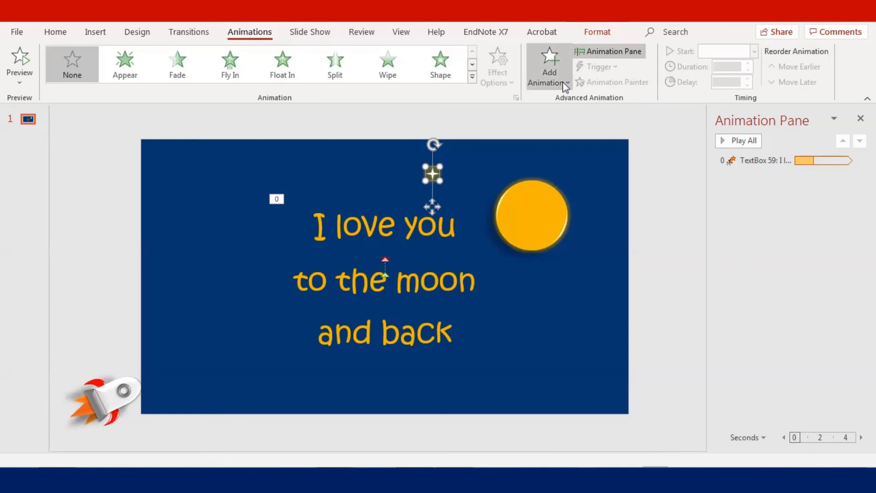
Step: Add a Pulse emphasis to the star, starting With Previous
left_click(562, 82)
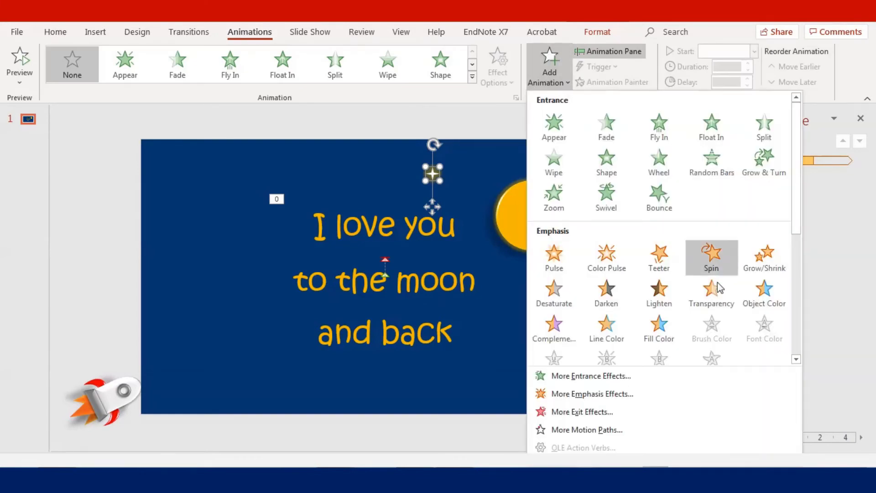
left_click(554, 256)
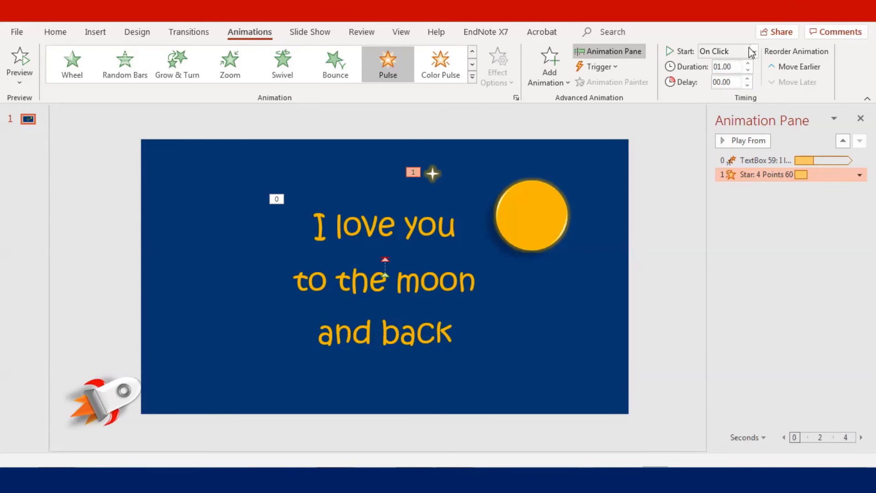
left_click(753, 51)
left_click(743, 82)
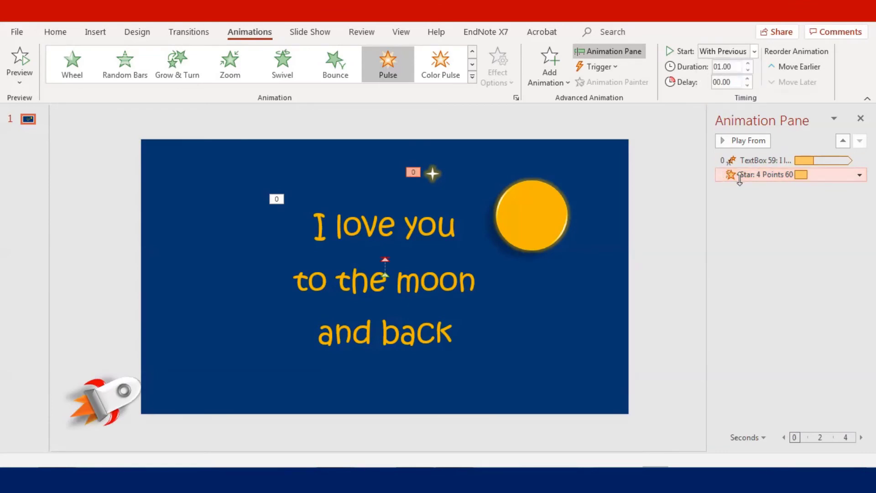
Step: Set the star's Pulse to repeat Until Next Click
double_click(740, 177)
left_click(371, 159)
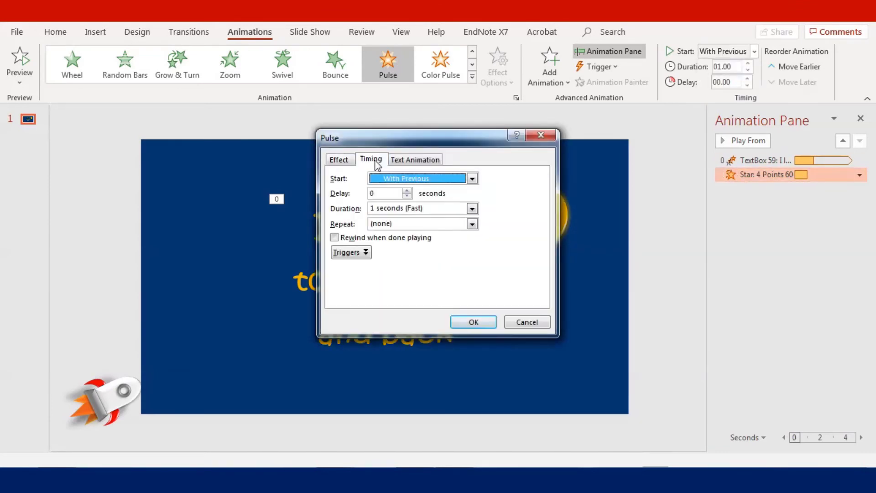
left_click(471, 223)
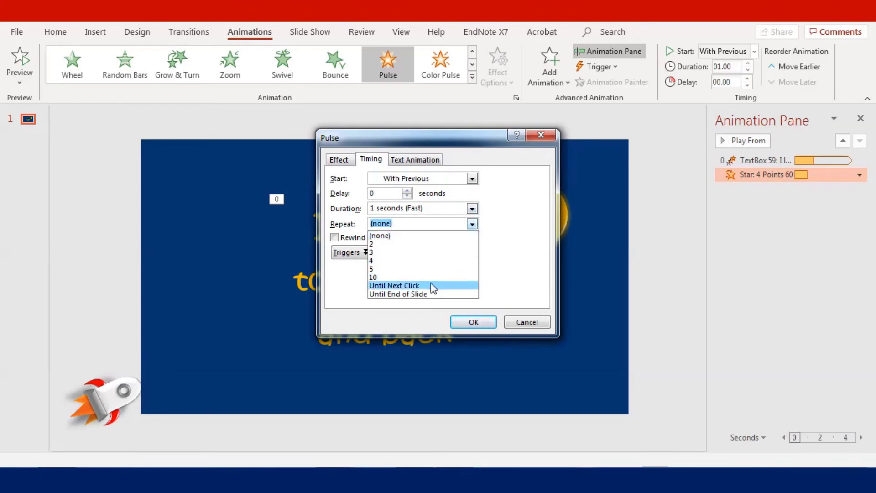
left_click(433, 286)
left_click(473, 322)
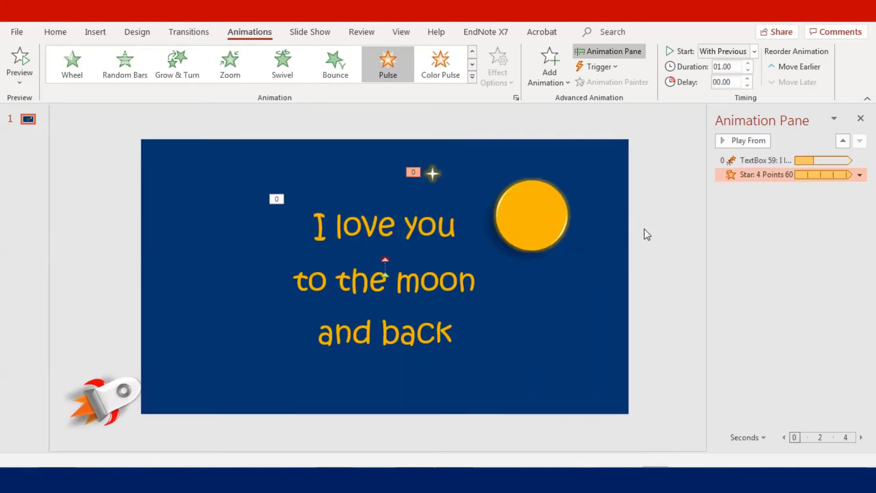
left_click(434, 197)
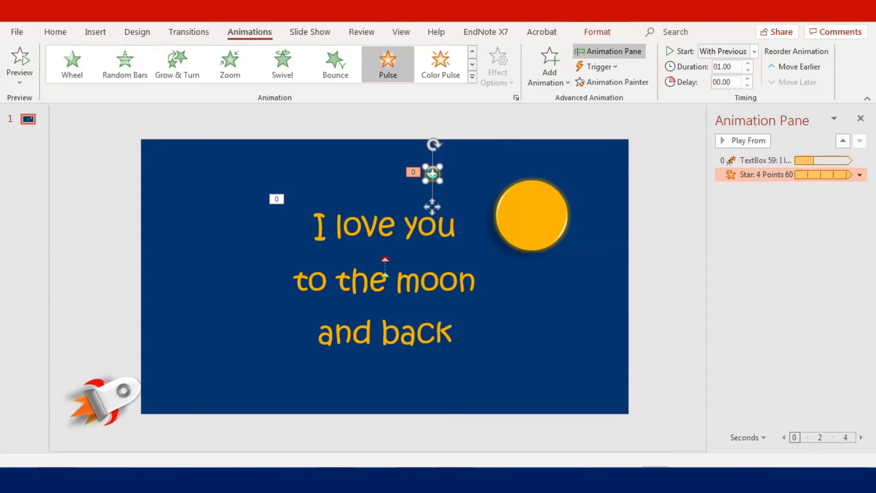
Step: Duplicate the pulsing star and place copies beside 'and back', near the sun, and left of 'I love you'
key("ctrl+d")
key("ctrl+d")
key("ctrl+d")
key("ctrl+d")
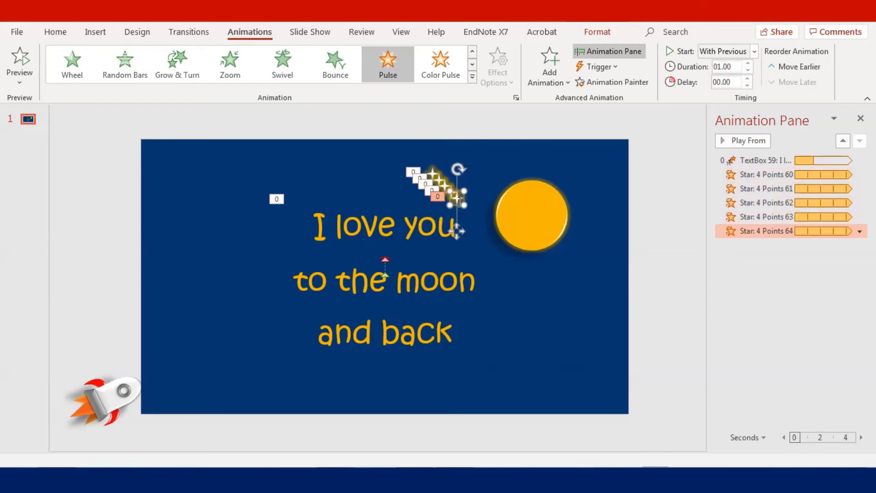
left_click_drag(451, 228, 459, 334)
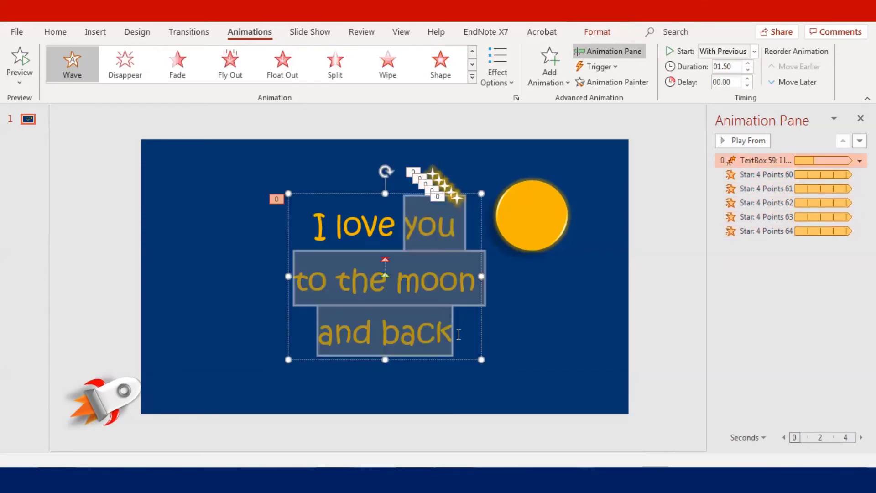
left_click(522, 322)
left_click_drag(457, 197, 447, 369)
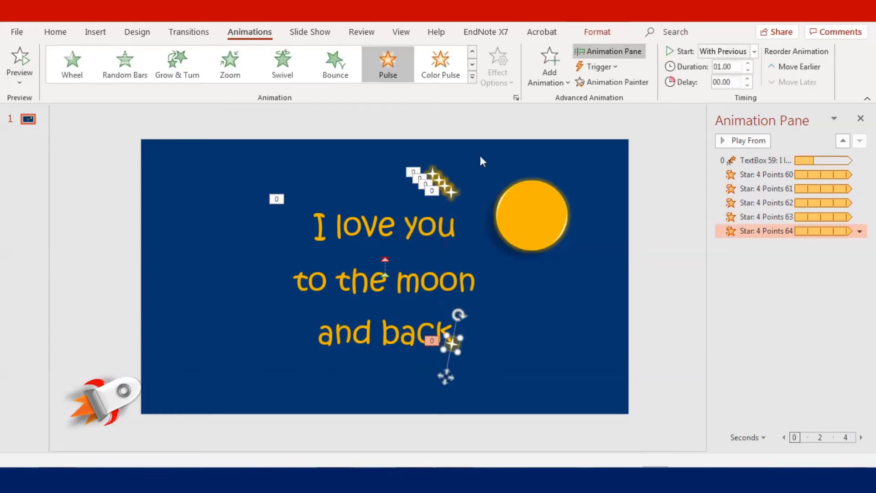
left_click_drag(451, 193, 546, 283)
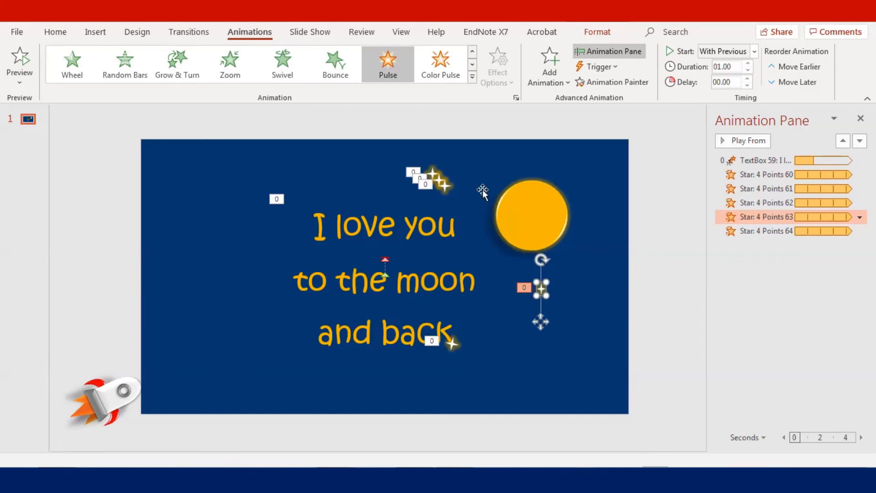
left_click_drag(450, 187, 304, 208)
left_click_drag(317, 239, 325, 233)
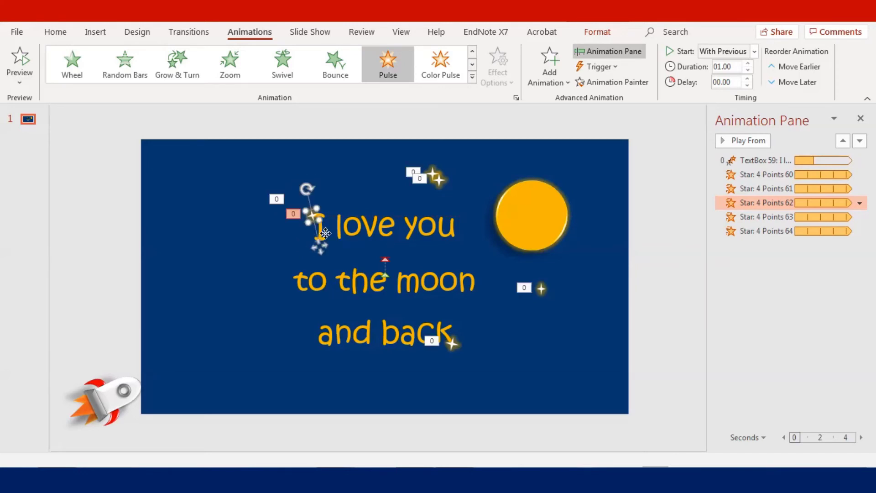
Step: Place stars at the top left and lower left, and Ctrl+drag one more copy near the sun
left_click_drag(430, 180, 196, 193)
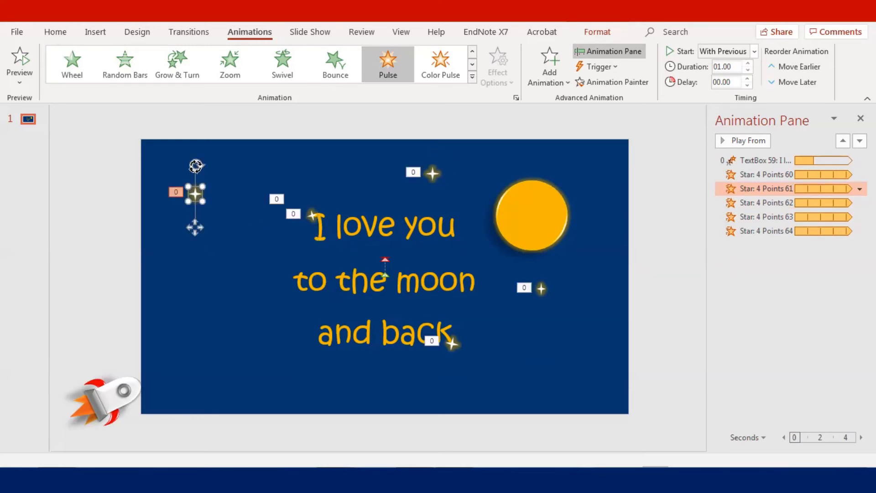
left_click(203, 179)
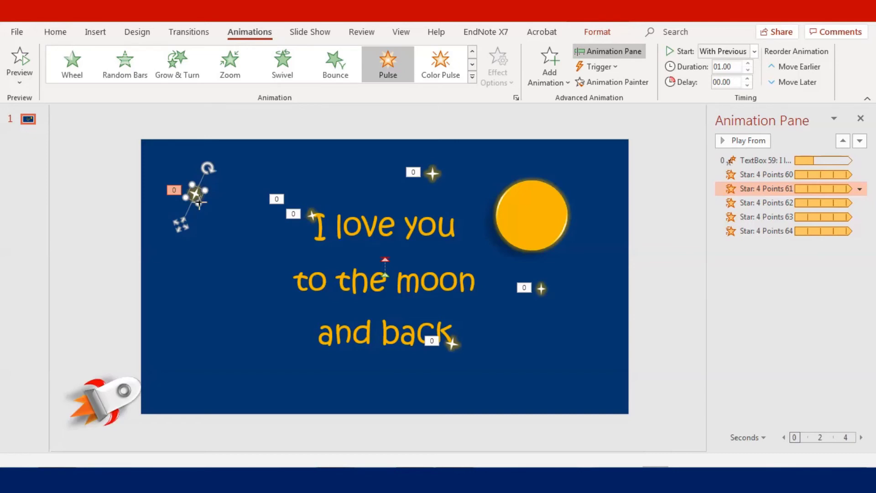
left_click_drag(199, 204, 203, 202)
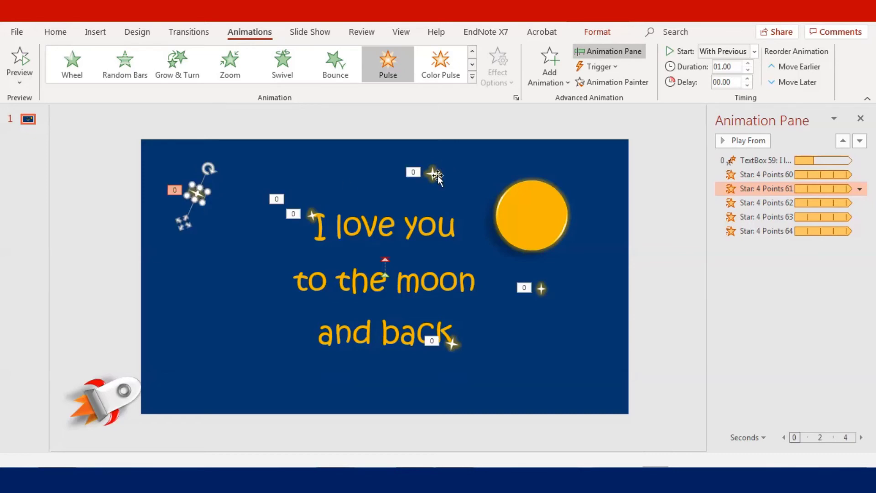
left_click_drag(436, 176, 218, 371)
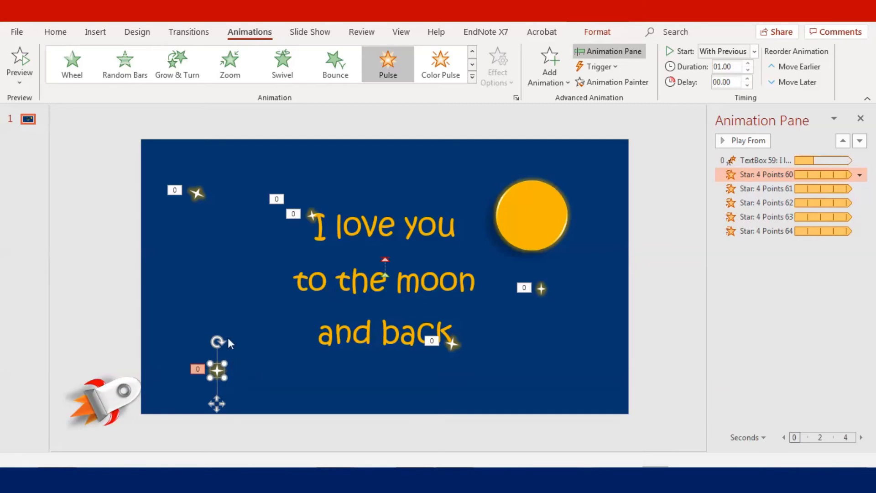
left_click(219, 363)
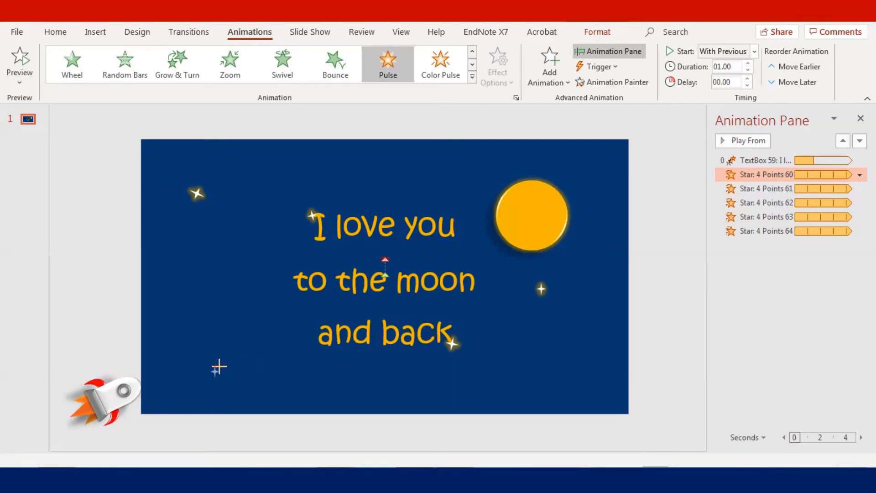
left_click(250, 328)
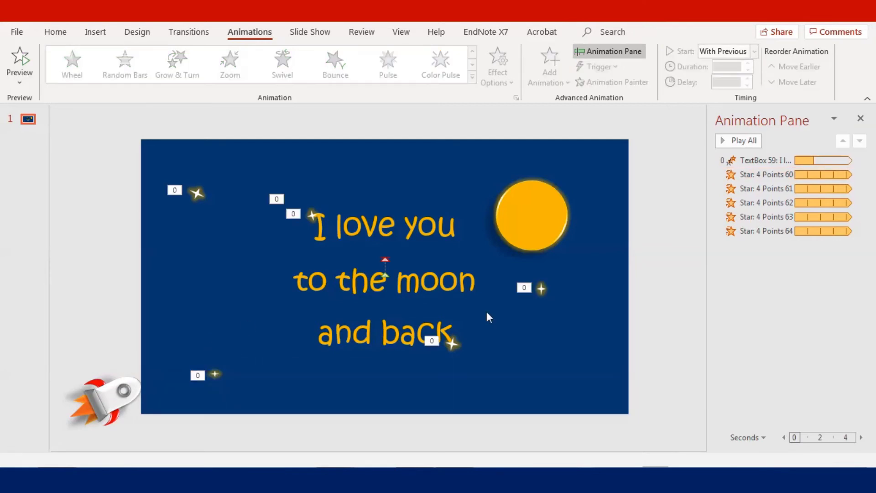
left_click(542, 291)
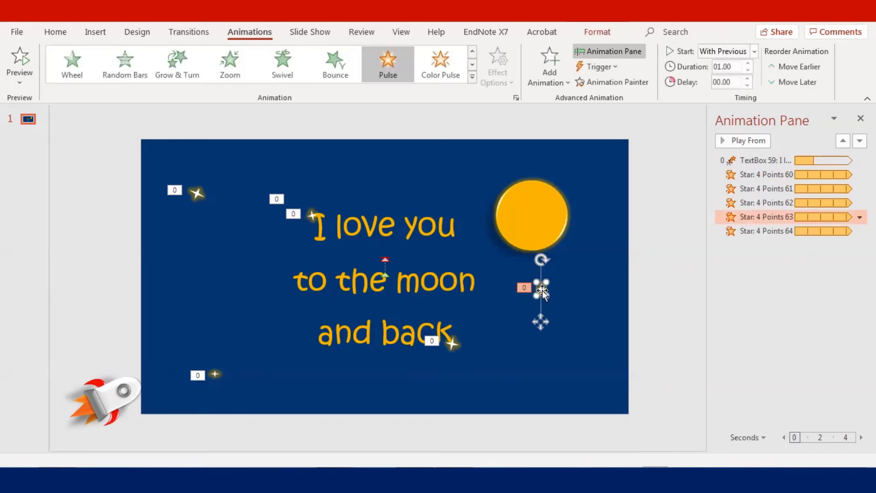
left_click_drag(544, 292, 486, 208)
left_click(545, 381)
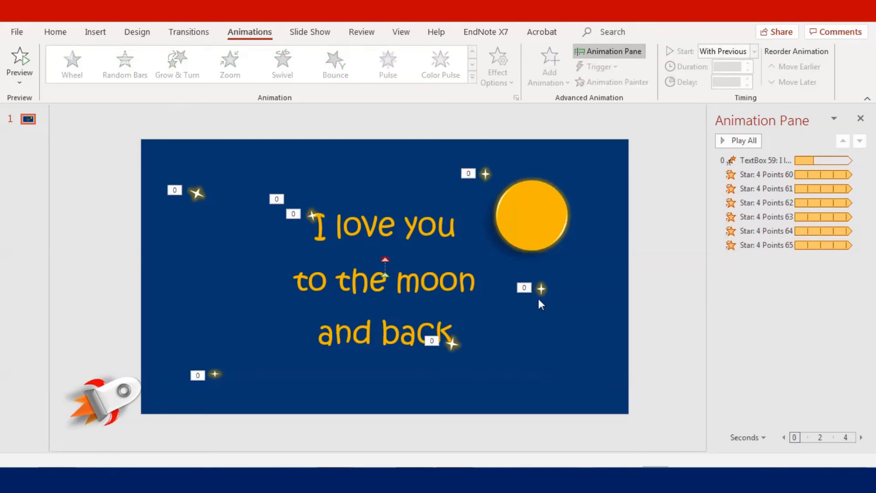
left_click_drag(541, 289, 579, 315)
Step: Delay Star: 4 Points 61's pulse by 0.25 s and Star: 4 Points 63's by 0.75 s
left_click(522, 357)
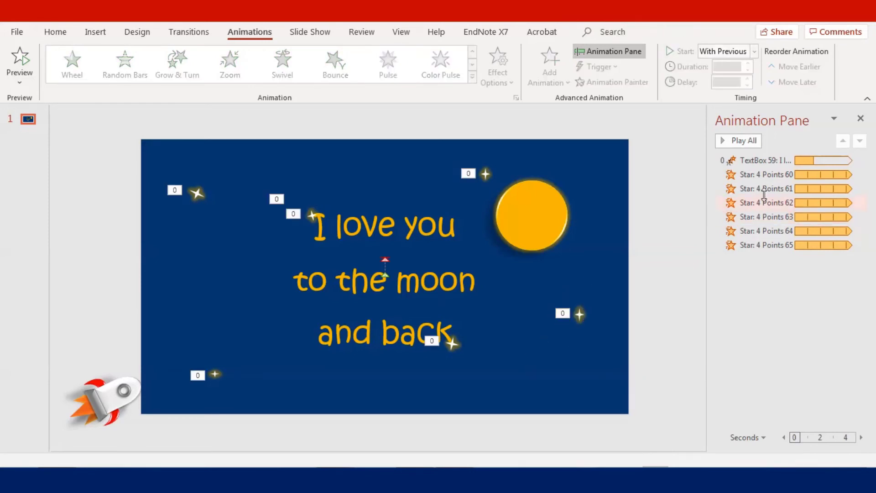
left_click(779, 175)
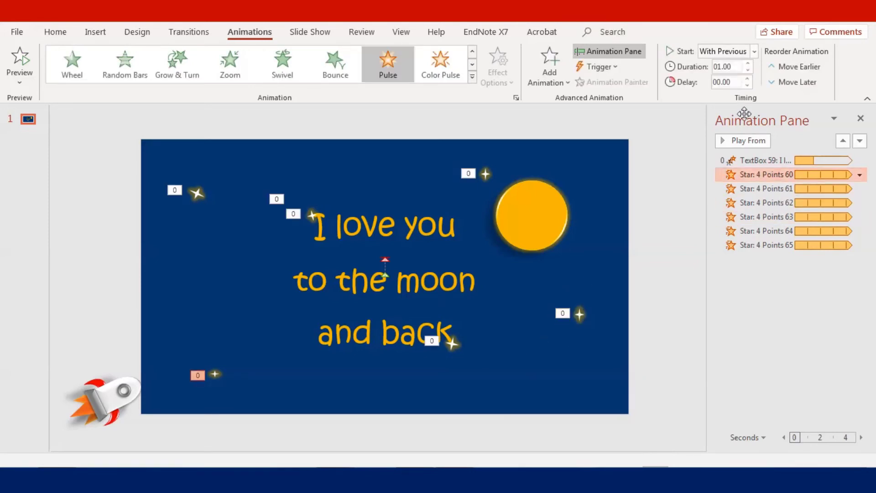
left_click(767, 188)
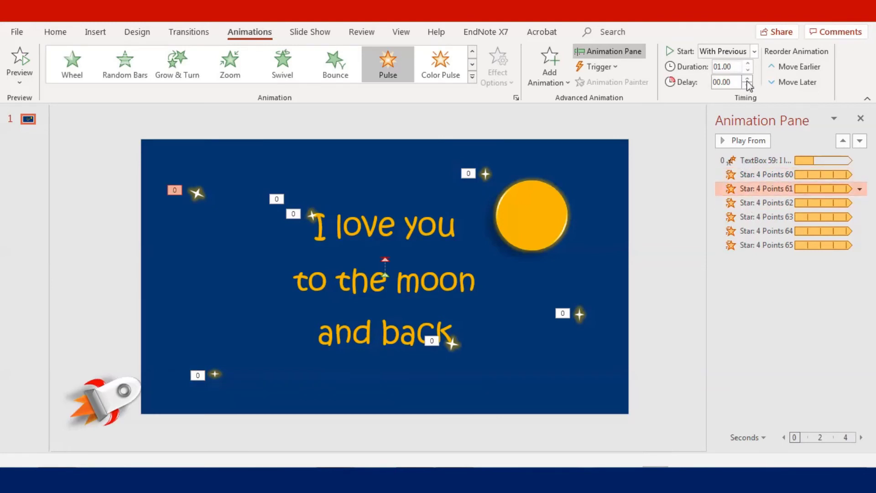
left_click(747, 79)
left_click(751, 203)
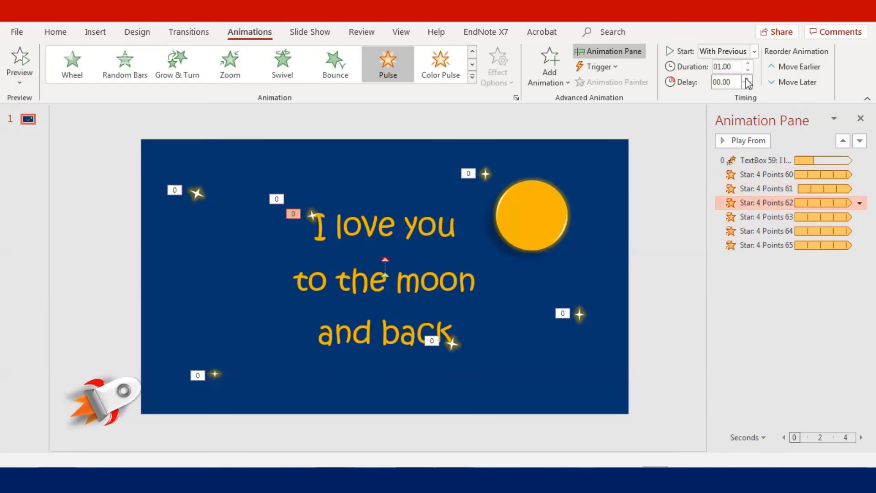
left_click(759, 217)
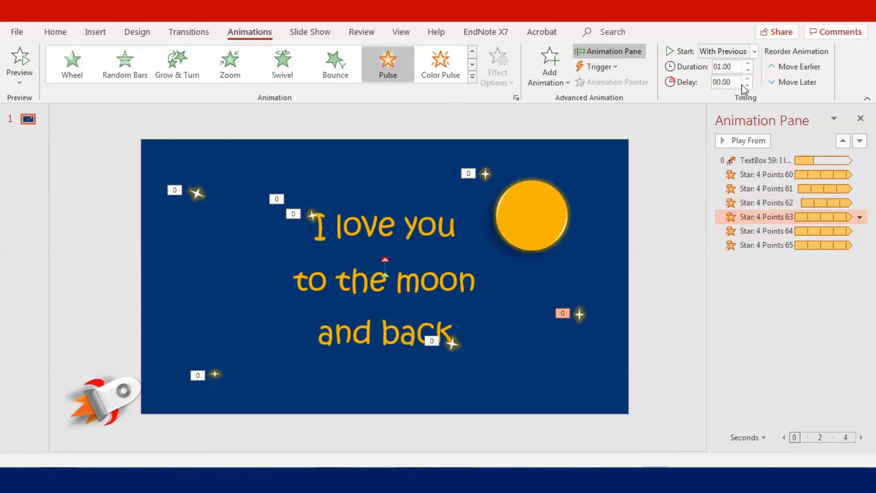
left_click(748, 79)
left_click(748, 79)
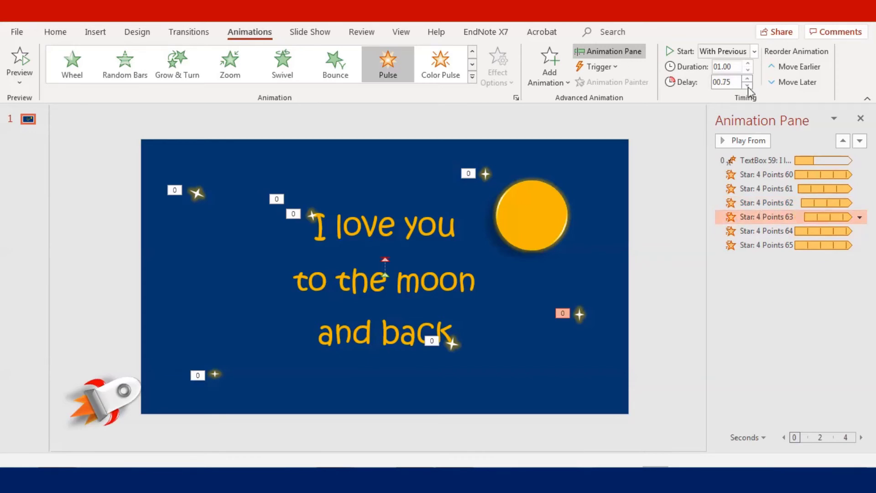
left_click(759, 231)
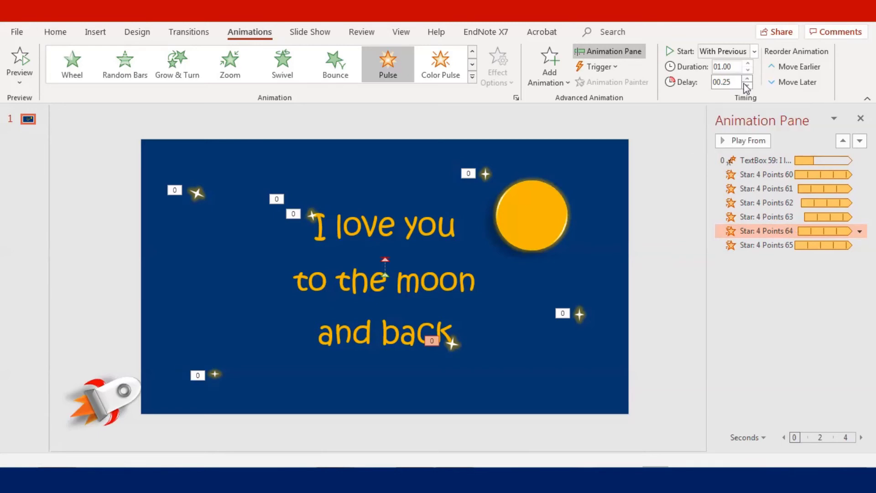
left_click(737, 245)
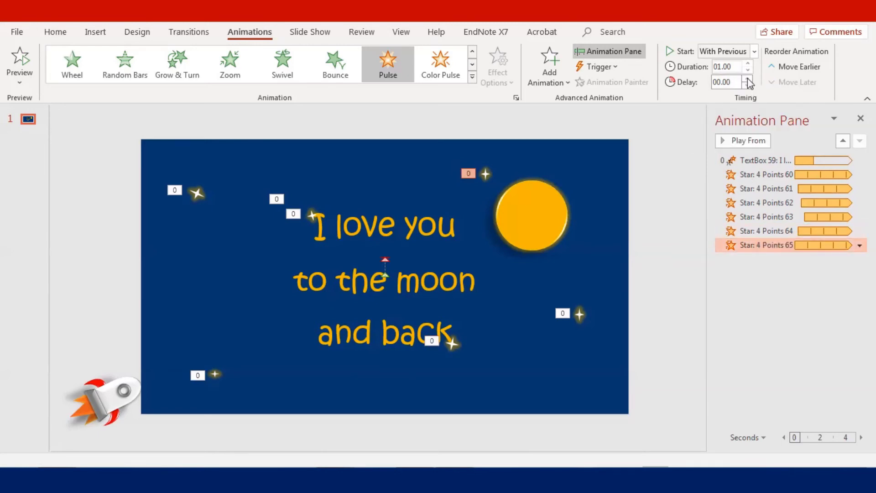
left_click(658, 213)
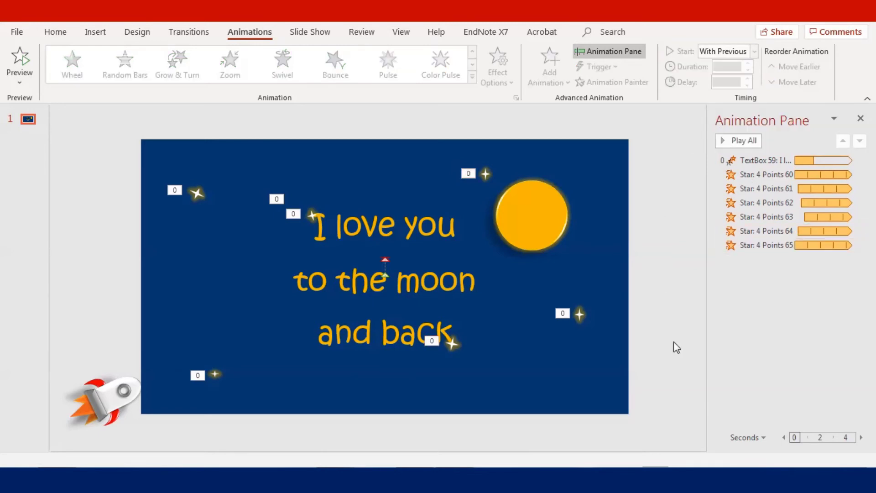
Step: Give the rocket a Diagonal Up Right motion path whose end point sits on the sun
left_click(99, 398)
left_click(528, 85)
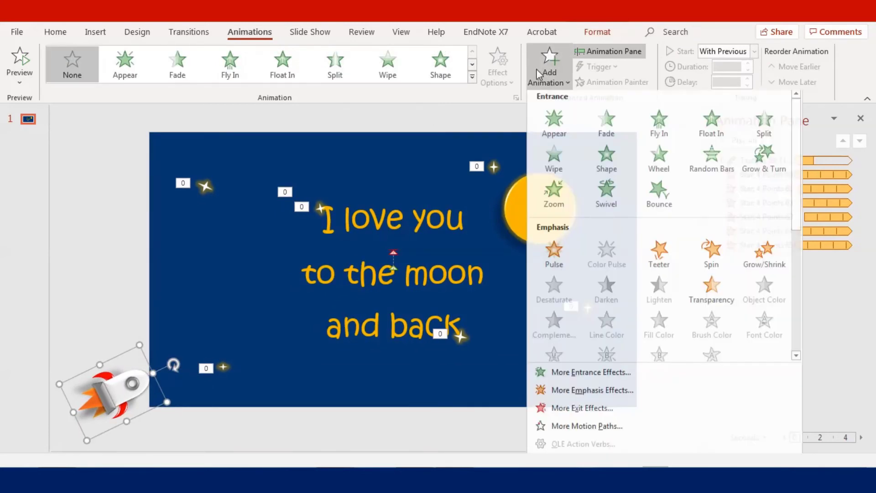
left_click(573, 425)
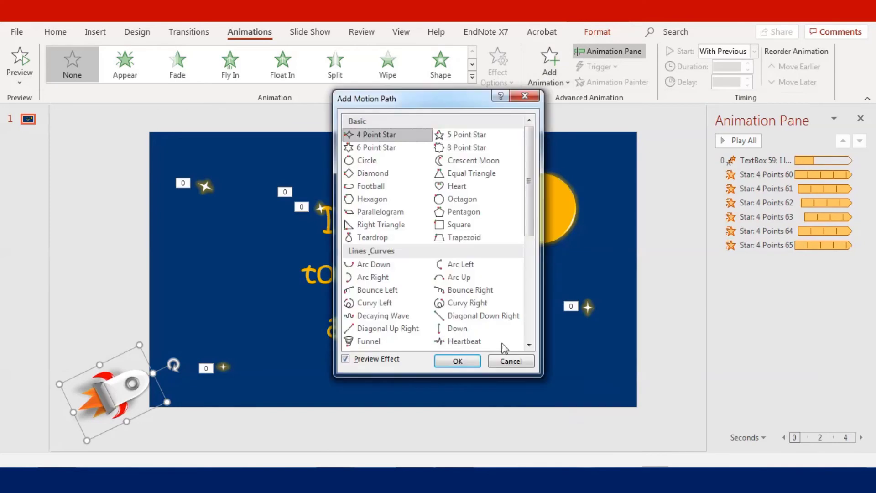
left_click(413, 330)
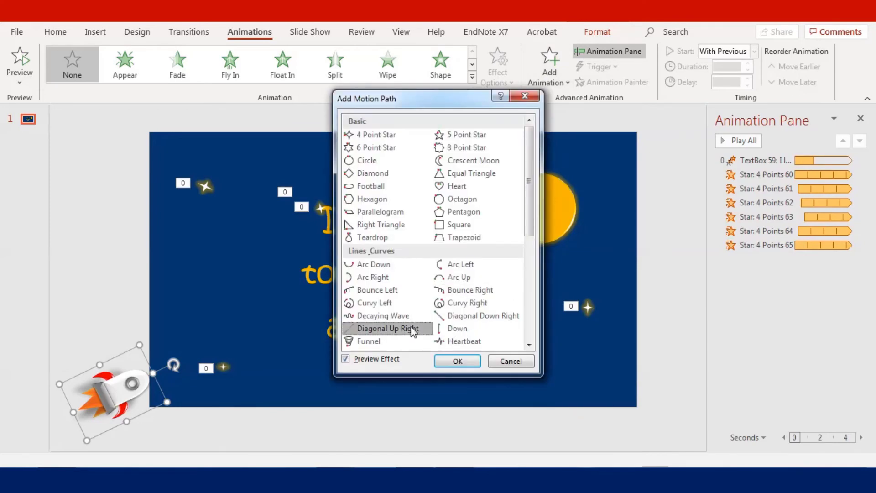
left_click(457, 361)
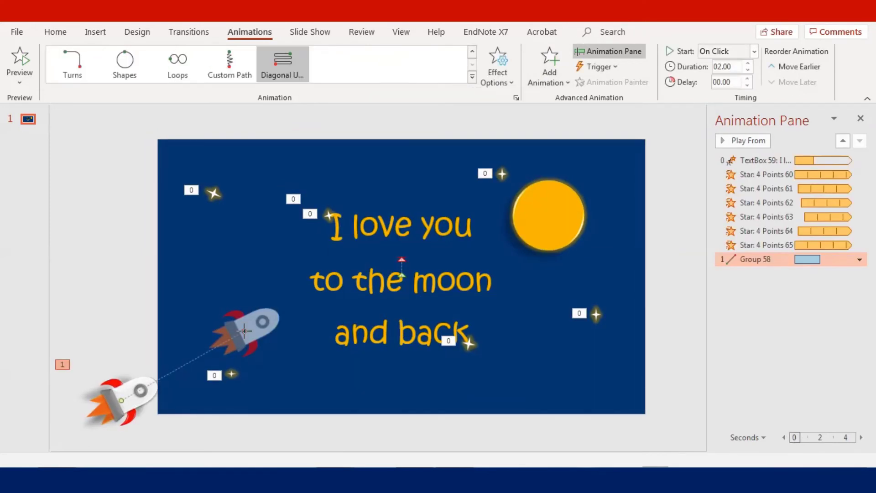
left_click_drag(244, 330, 519, 215)
Step: Enlarge the sun slightly from its corner handle
left_click(559, 183)
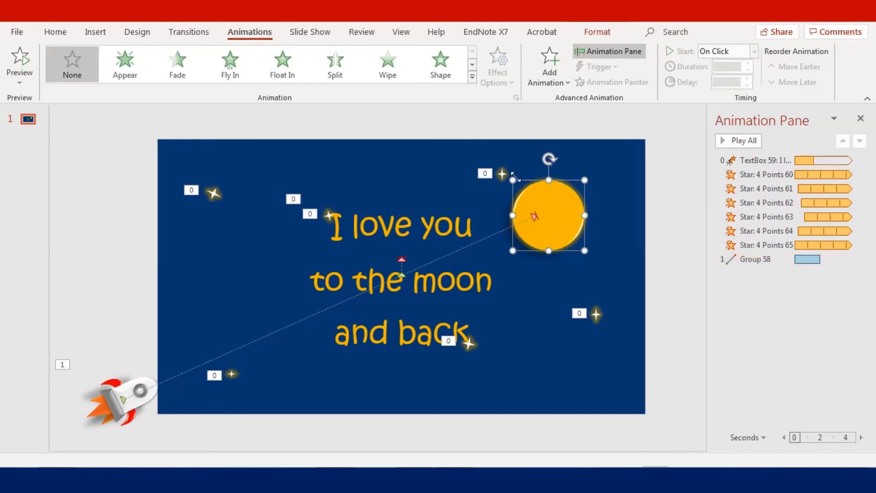
left_click_drag(511, 177, 480, 168)
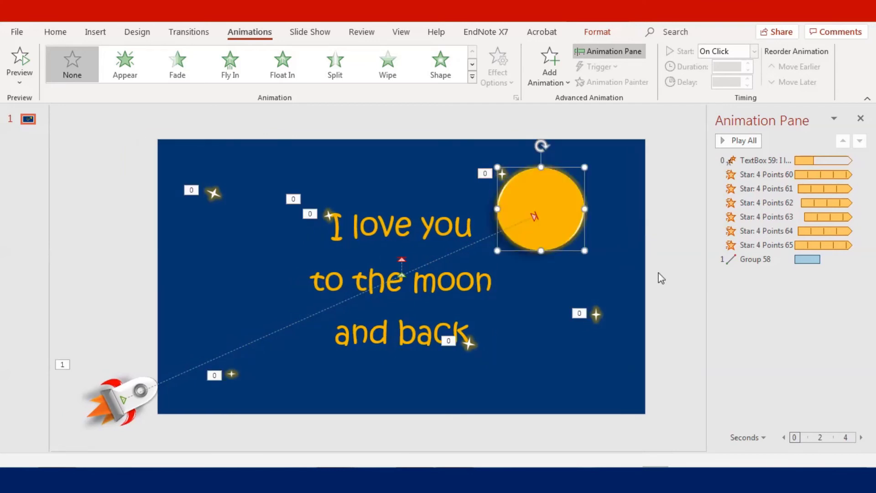
left_click_drag(495, 163, 486, 171)
Step: Set the rocket's diagonal flight to start With Previous with a duration of 4 seconds
left_click(669, 265)
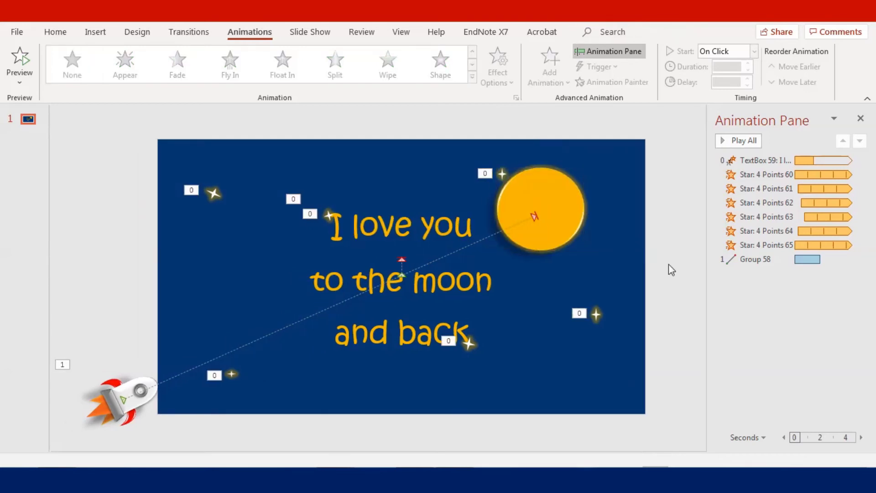
left_click(826, 466)
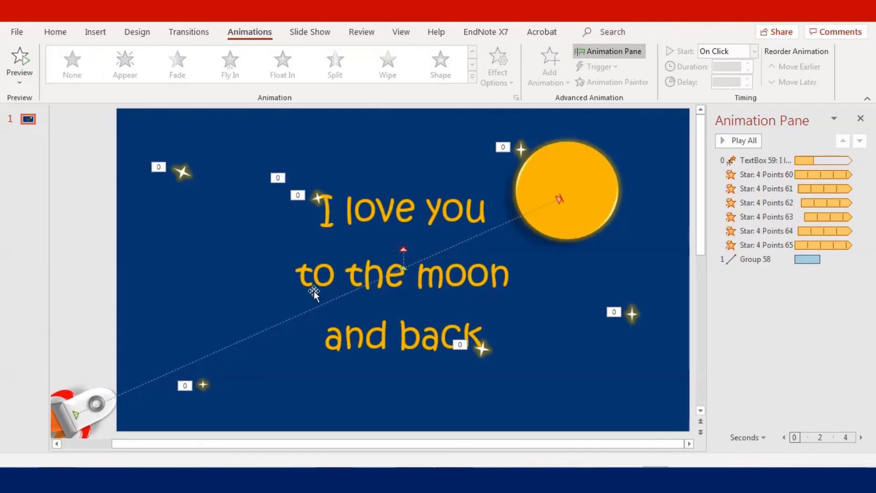
left_click(86, 415)
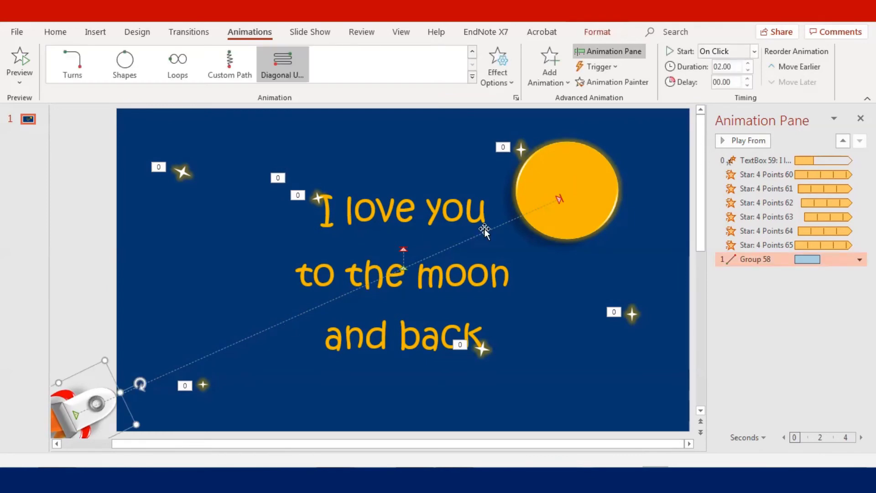
left_click(516, 223)
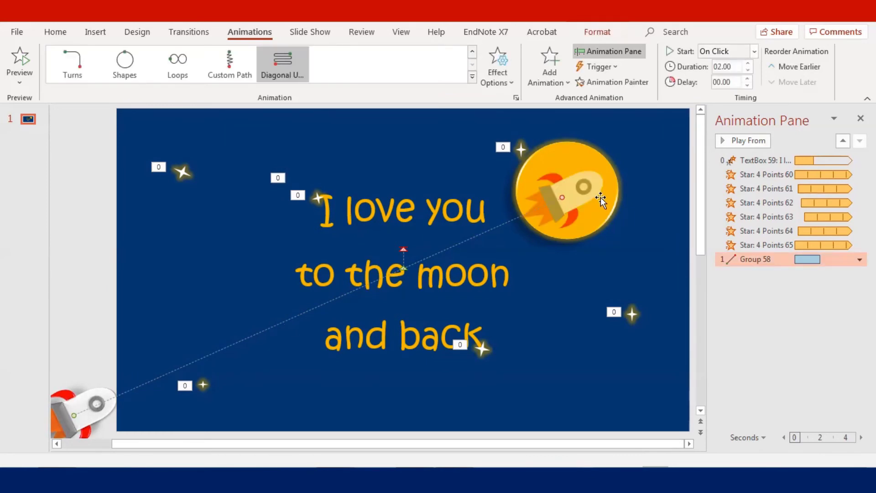
left_click(608, 210)
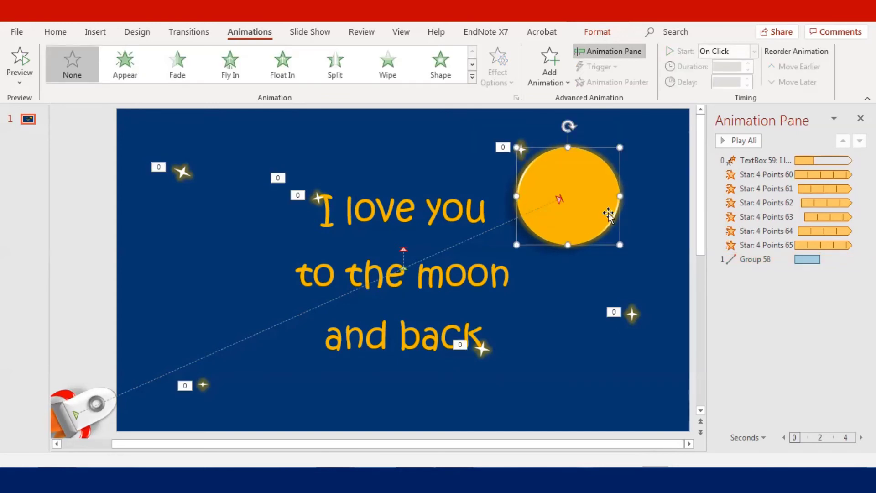
left_click(493, 231)
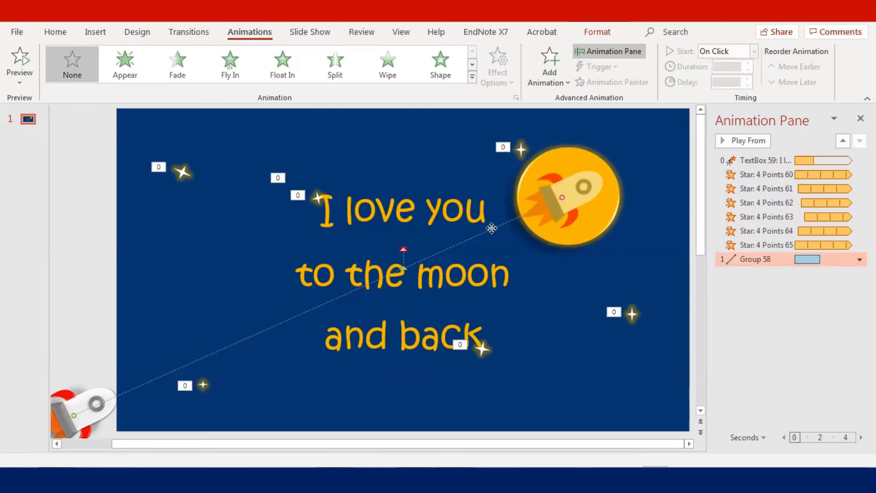
left_click(664, 256)
left_click(785, 260)
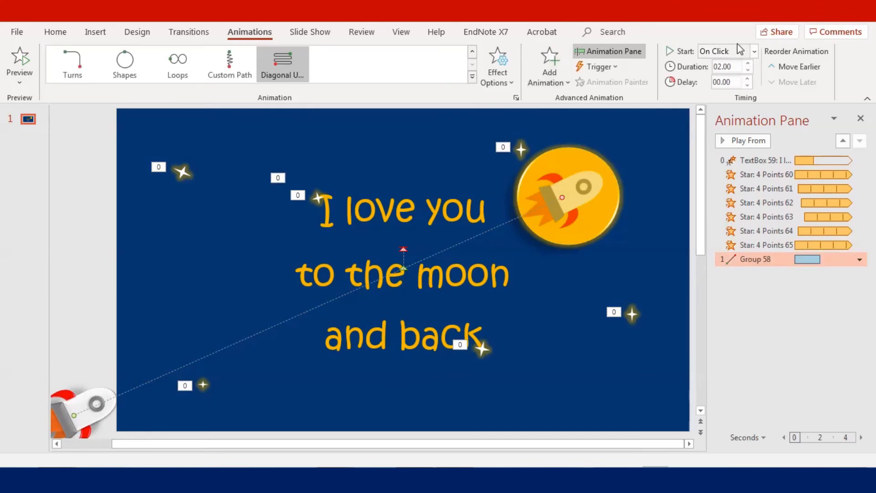
left_click(754, 51)
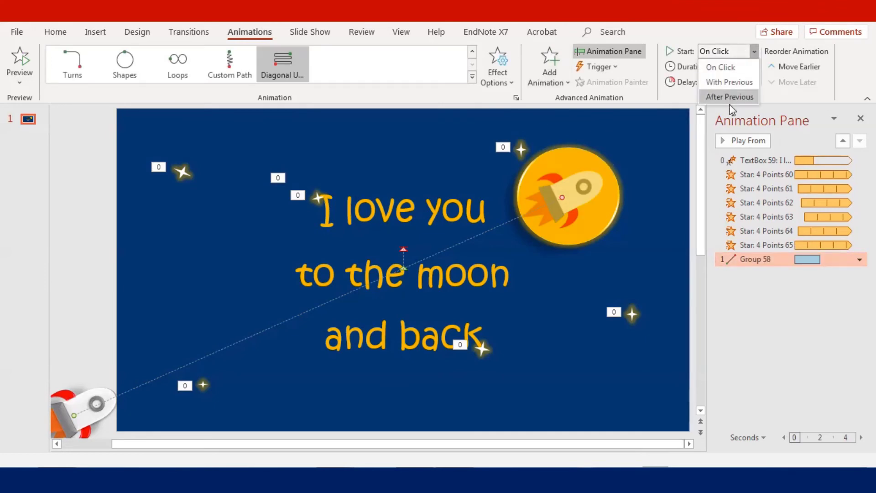
left_click(730, 83)
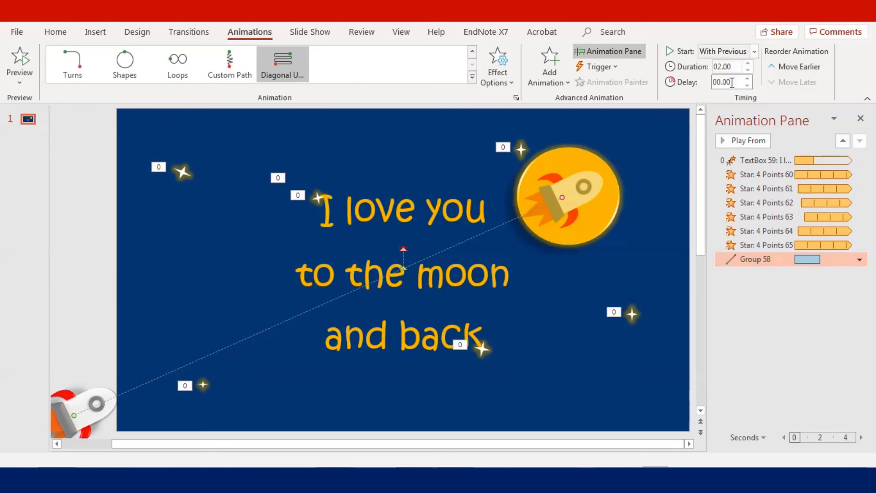
double_click(725, 67)
type("4")
key("Return")
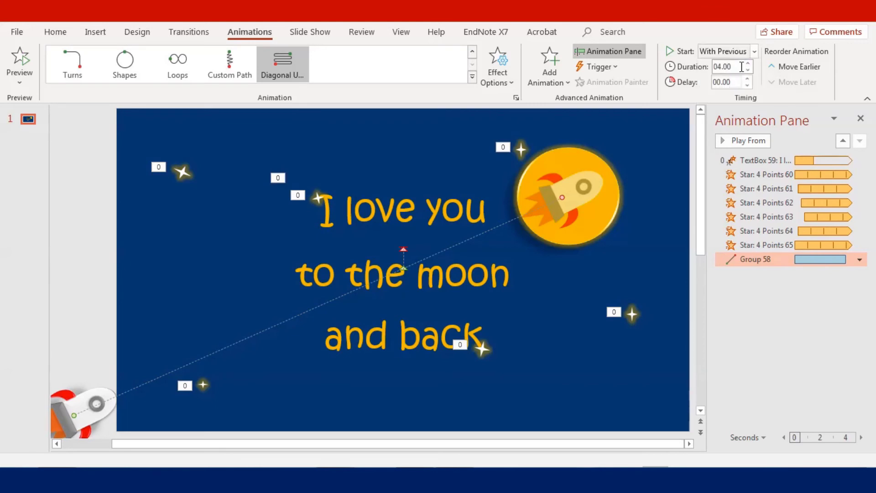
Step: Set the flight's Smooth start and Smooth end to 0 sec for constant speed
double_click(760, 260)
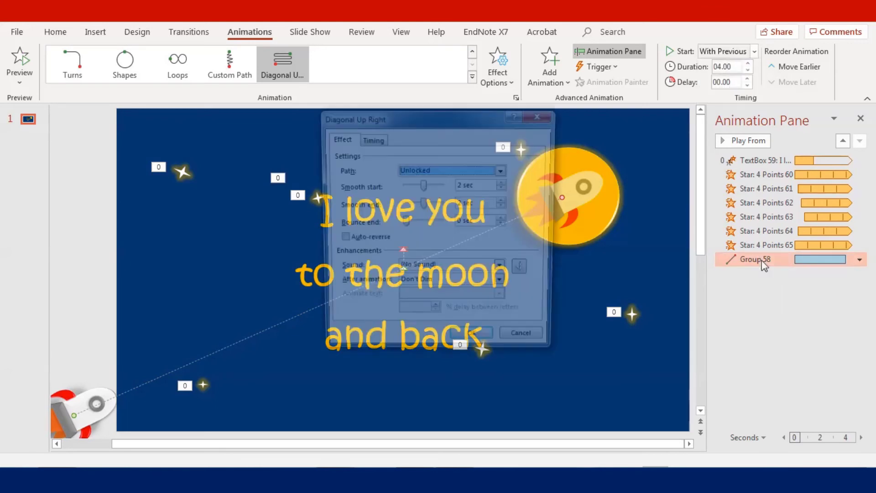
left_click_drag(422, 204, 382, 207)
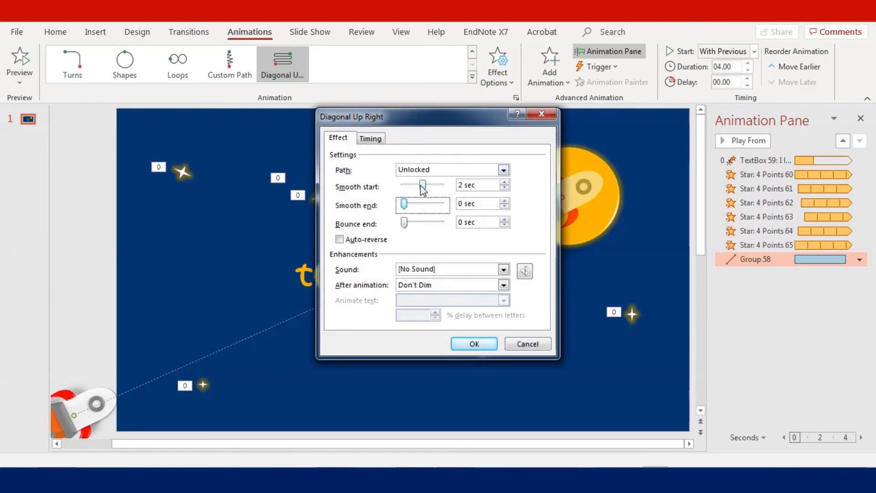
left_click_drag(423, 185, 379, 196)
left_click(465, 346)
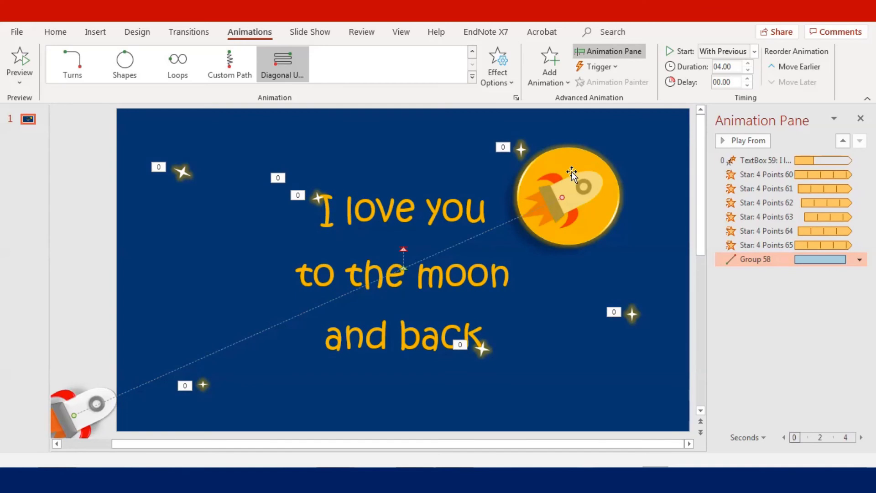
left_click(91, 398)
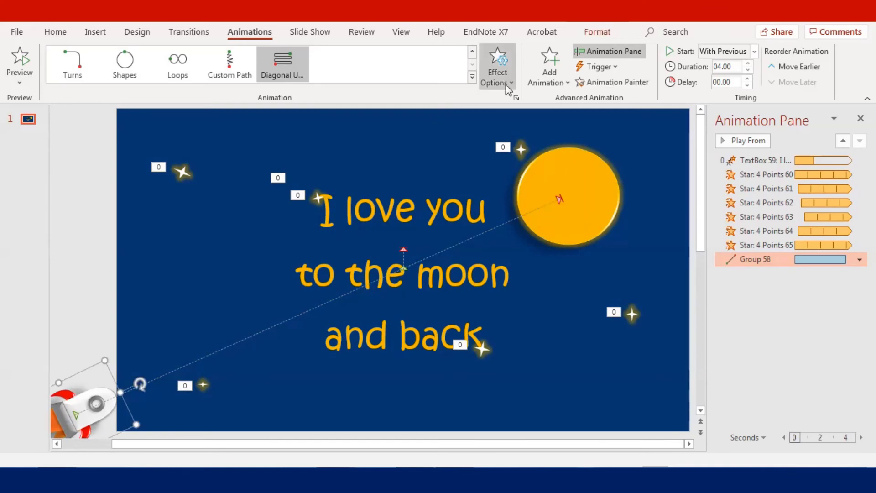
Step: Add a Half Spin to the rocket, starting With Previous after a 4-second delay
left_click(558, 74)
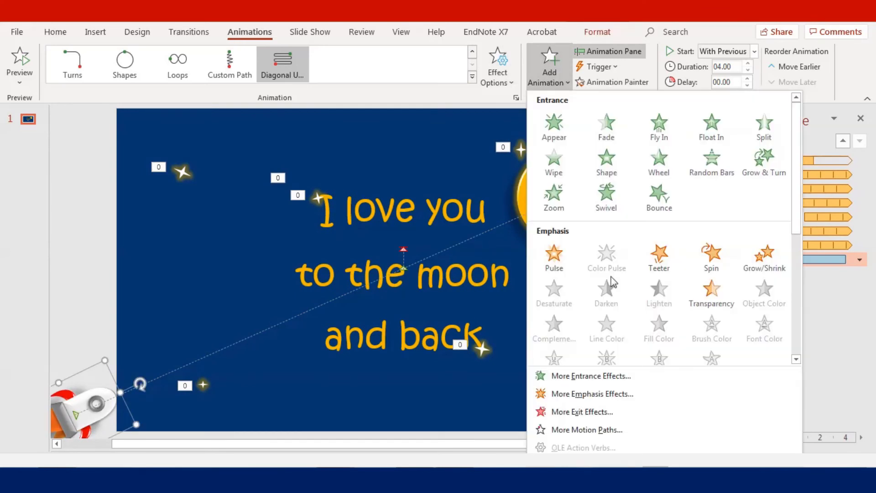
left_click(711, 258)
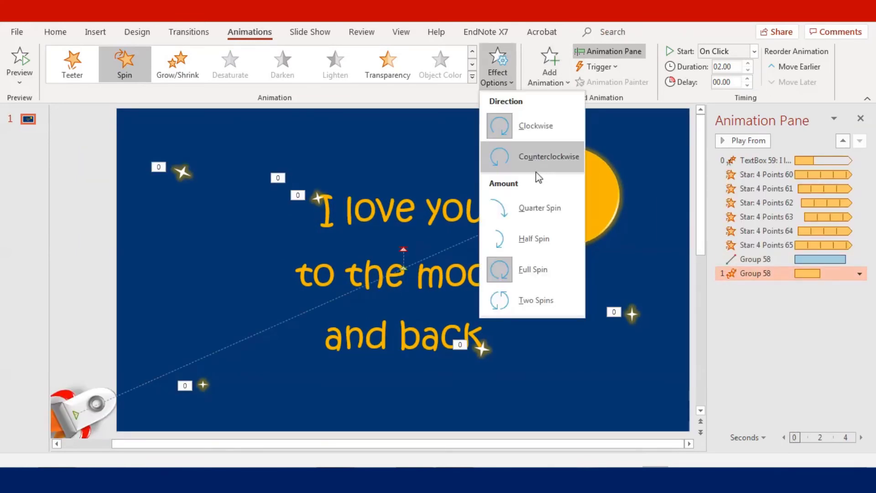
left_click(532, 241)
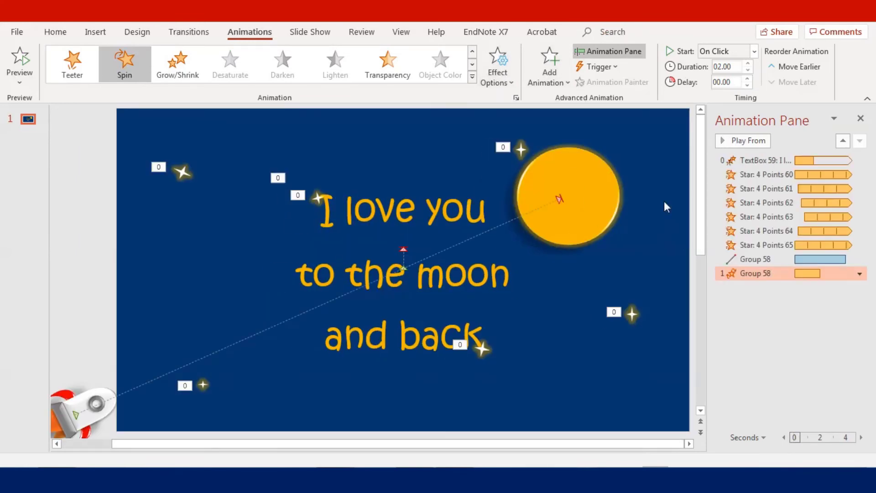
left_click(755, 52)
left_click(729, 97)
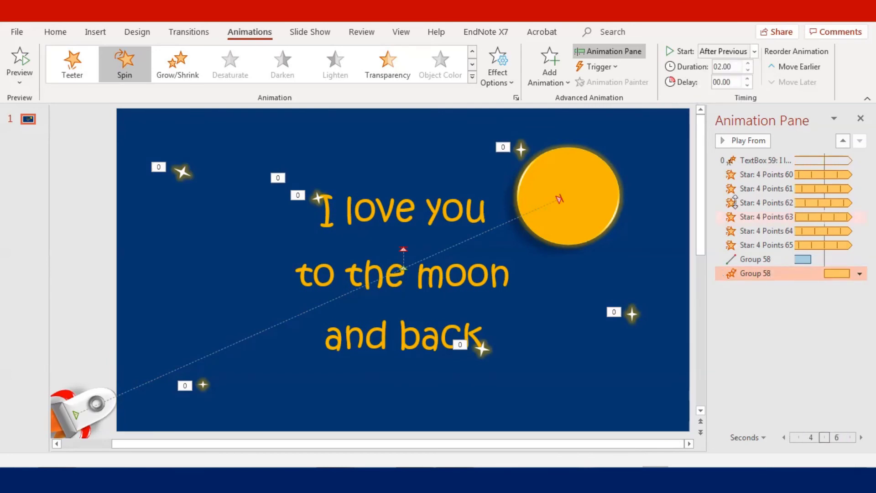
left_click(755, 51)
left_click(741, 82)
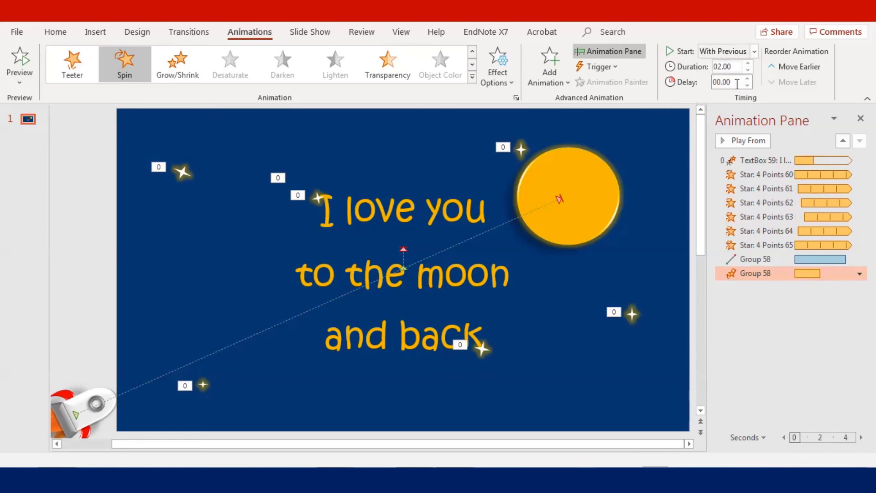
left_click(737, 83)
type("4")
key("Return")
Step: Shorten the spin's duration to 1.5 seconds
double_click(751, 273)
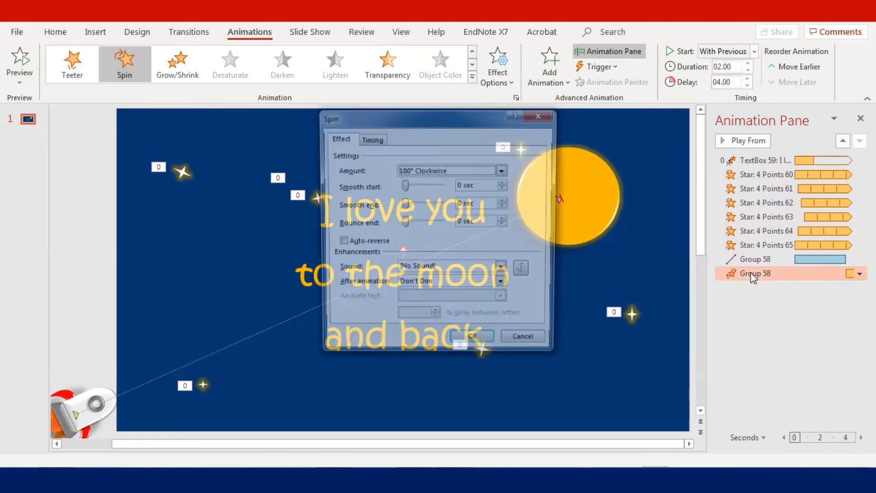
left_click(371, 138)
left_click(350, 138)
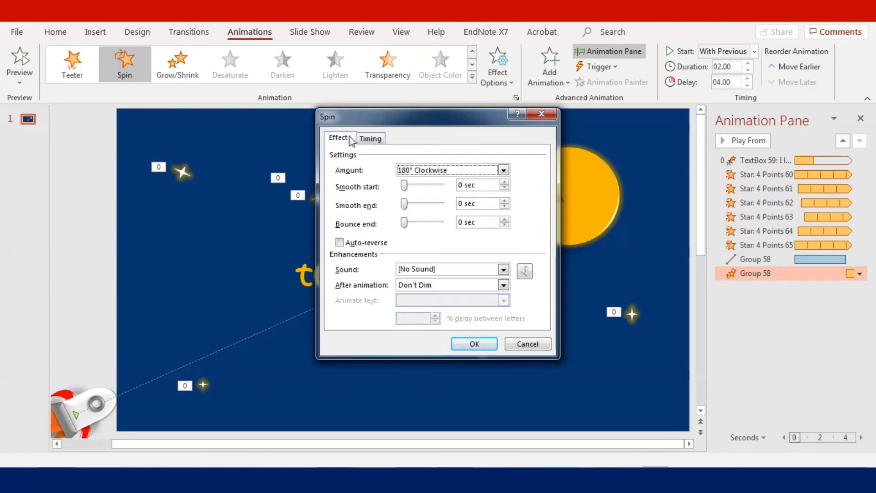
left_click(379, 138)
left_click(547, 114)
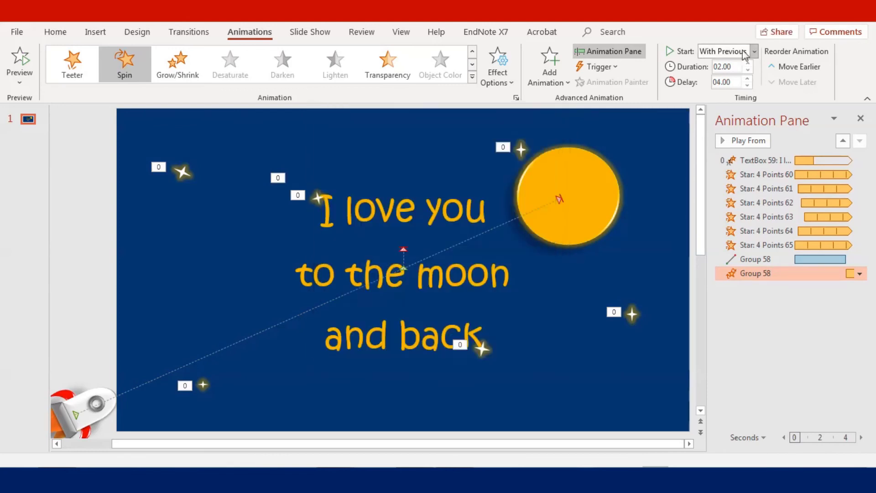
left_click(748, 70)
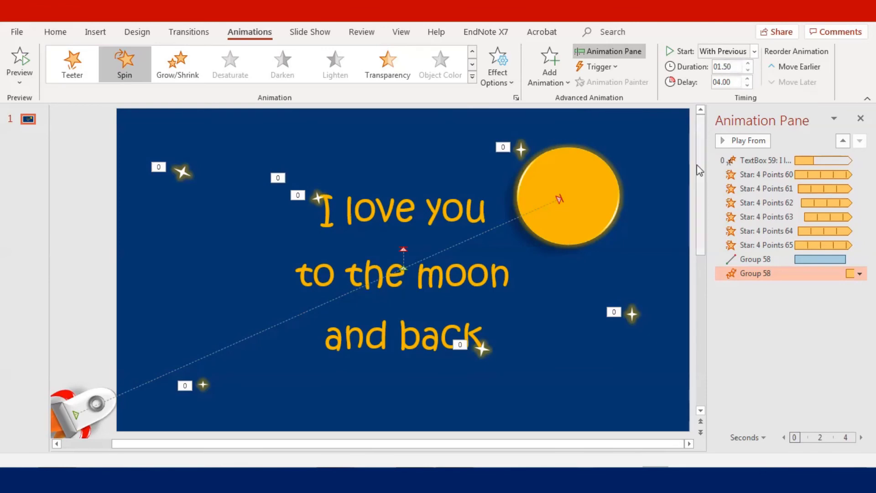
left_click(671, 182)
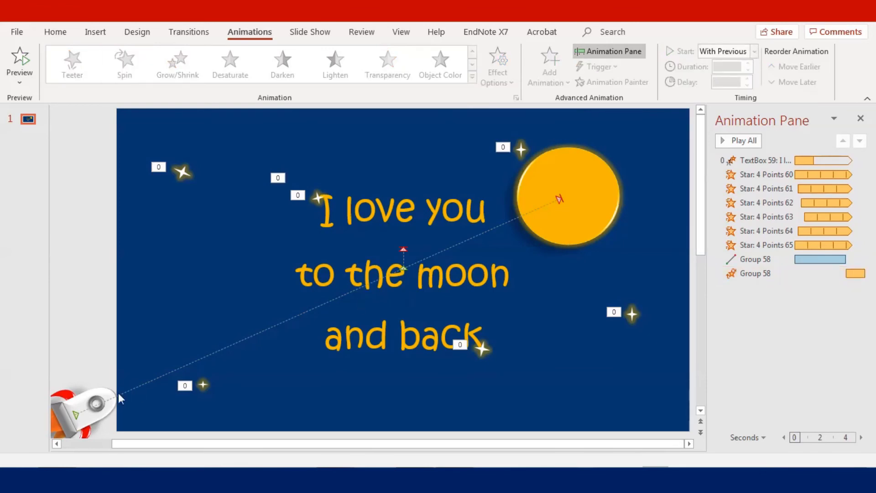
Step: Duplicate the rocket with its animations and delete the copy's Spin effect
left_click(751, 466)
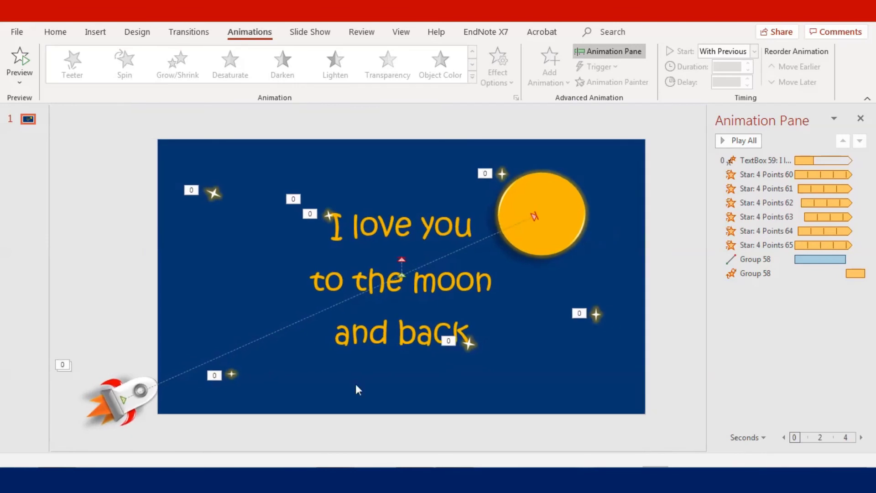
left_click(140, 381)
key("ctrl+d")
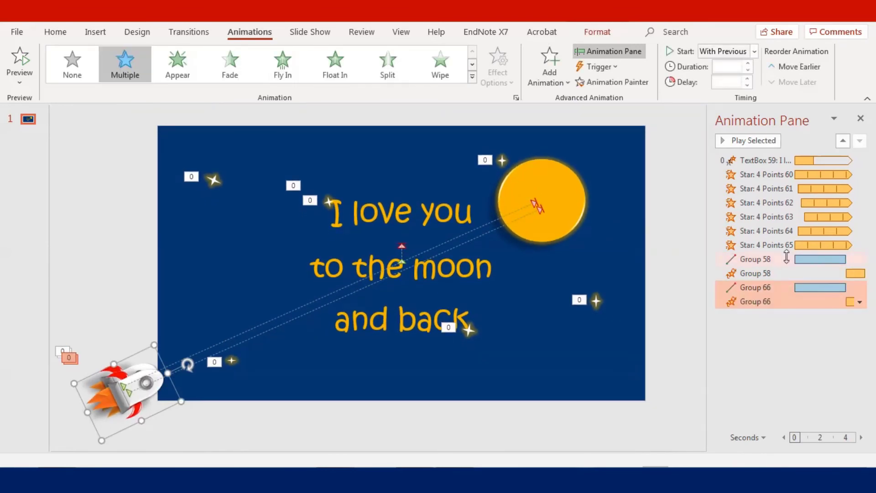
left_click(748, 301)
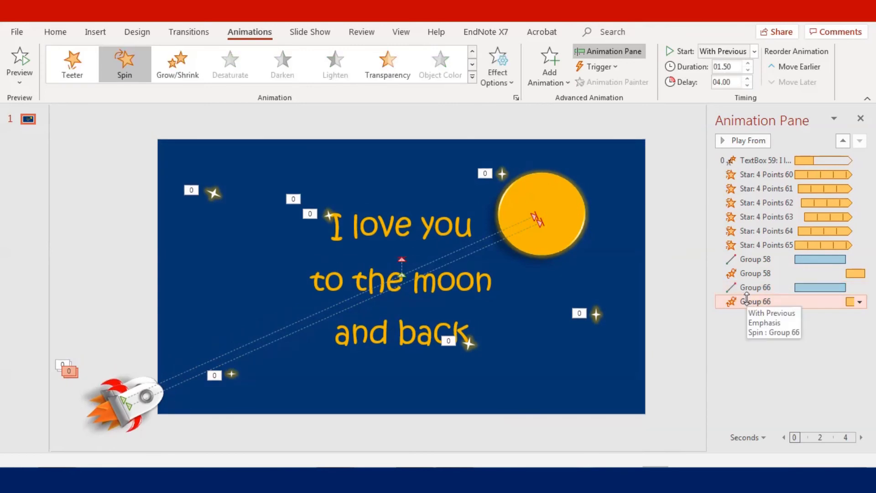
key("Delete")
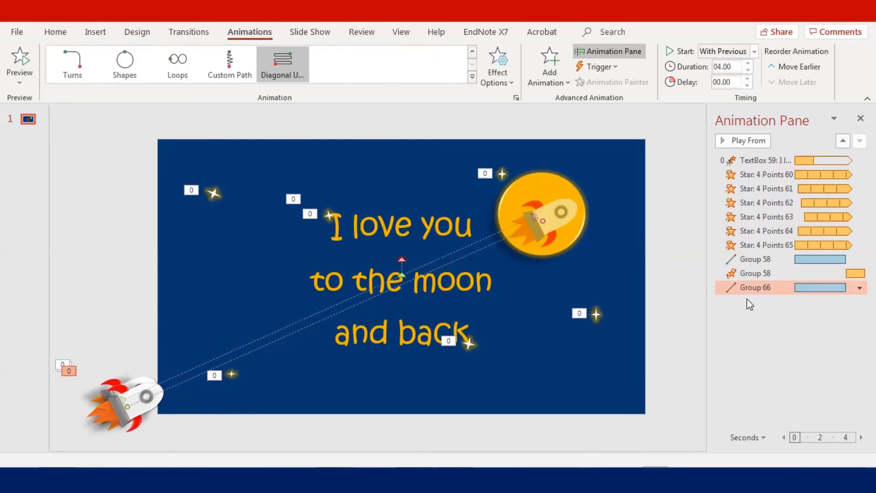
left_click(675, 319)
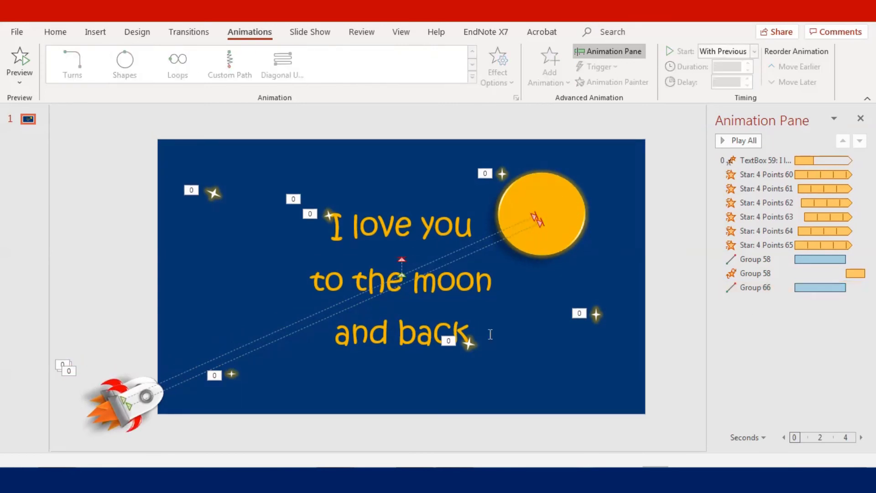
Step: Rotate the copied rocket Right 90° twice so it faces the bottom-left
left_click(138, 407)
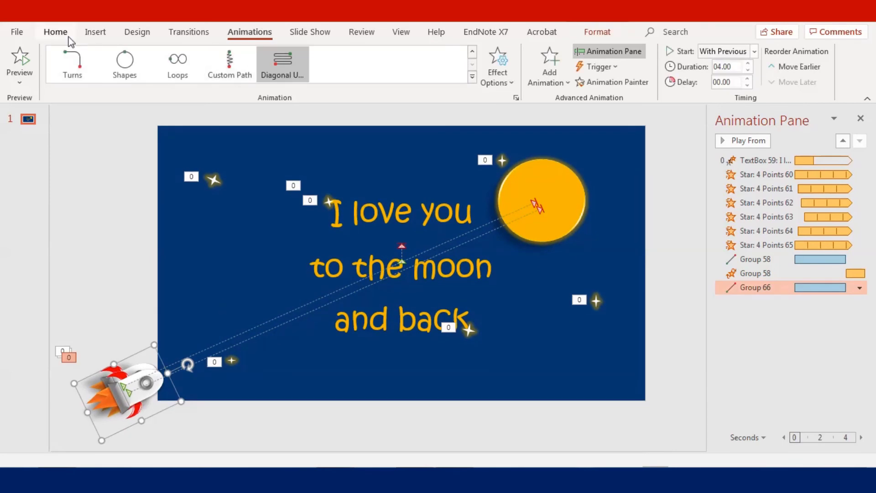
left_click(55, 31)
left_click(603, 68)
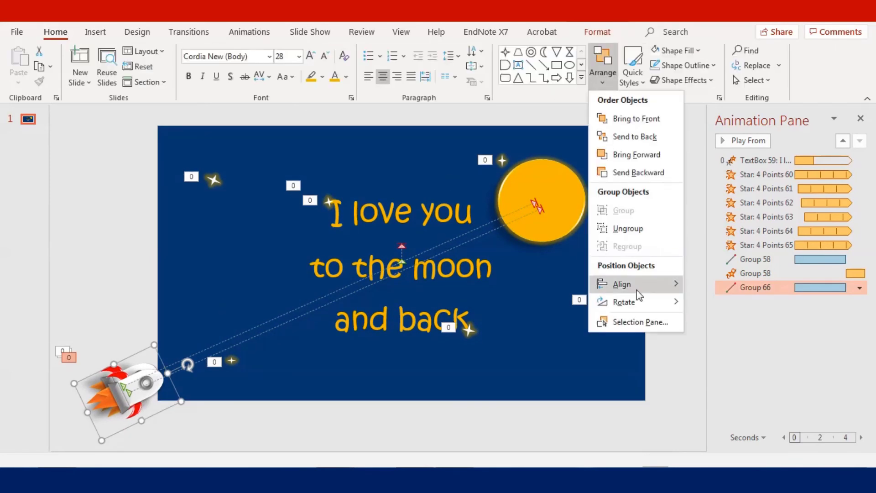
mouse_move(648, 308)
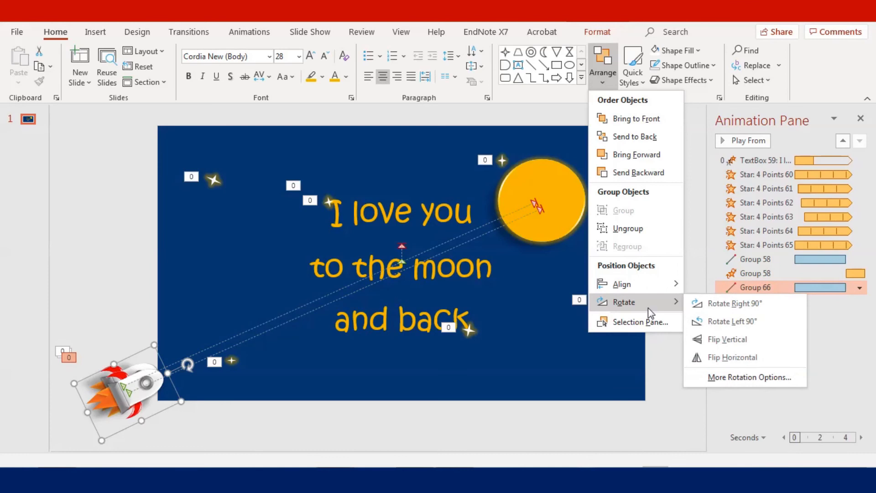
left_click(726, 303)
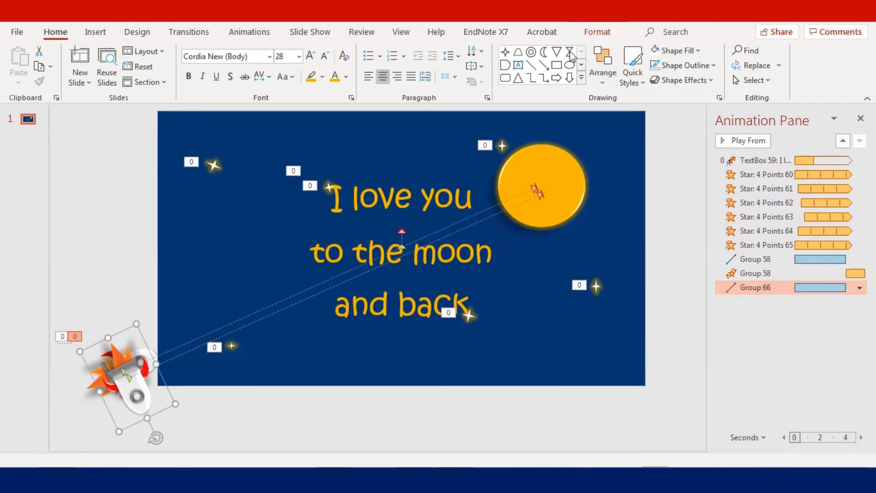
left_click(603, 68)
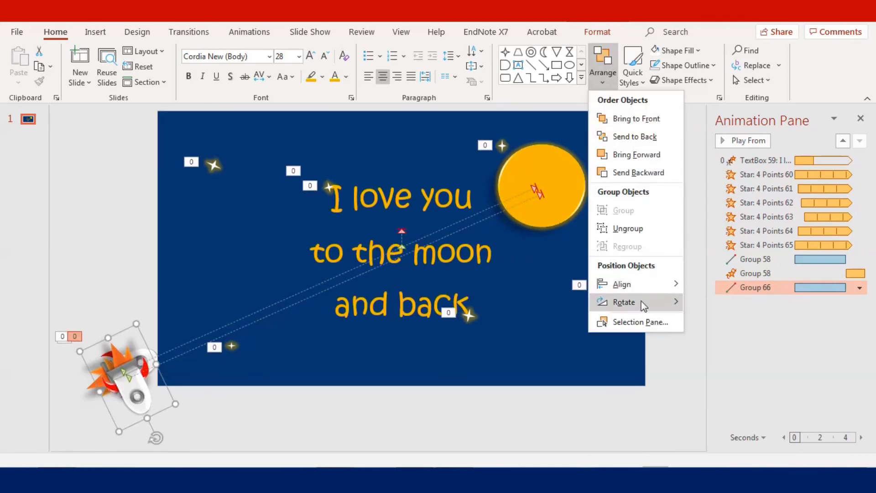
mouse_move(641, 303)
left_click(732, 303)
left_click(660, 289)
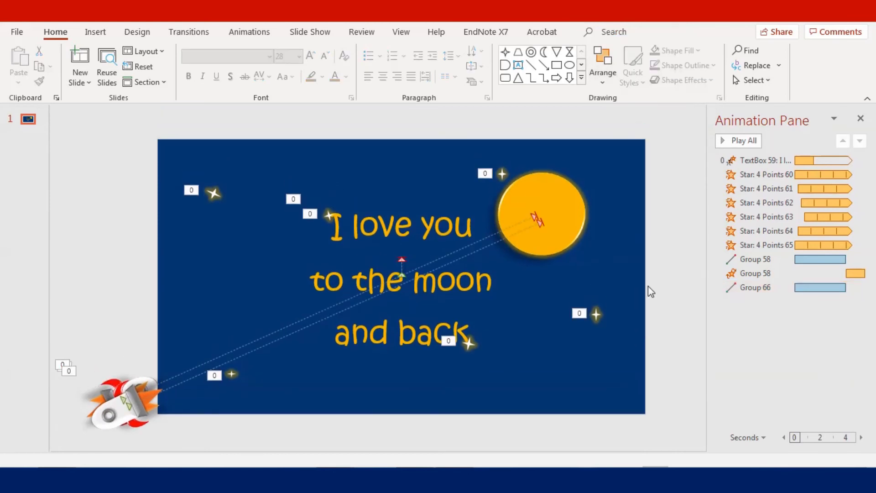
left_click(115, 418)
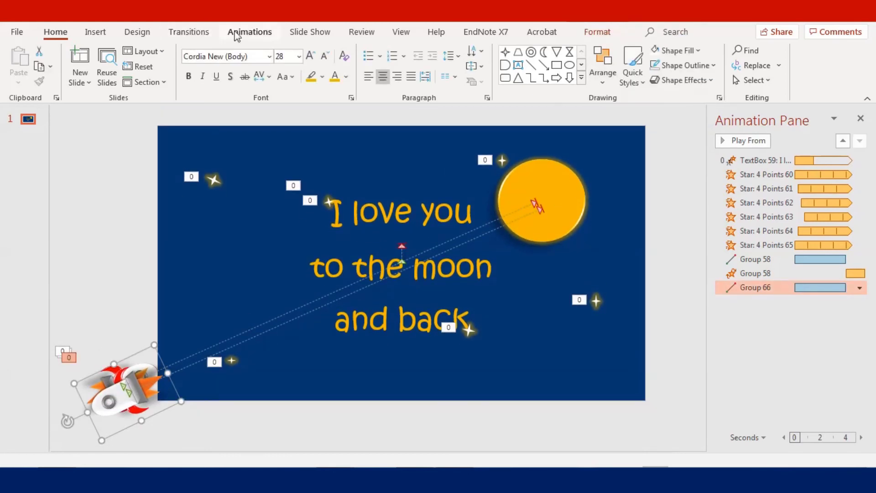
Step: Reverse the flipped rocket's path direction so it flies from the sun back down
left_click(237, 33)
left_click(496, 73)
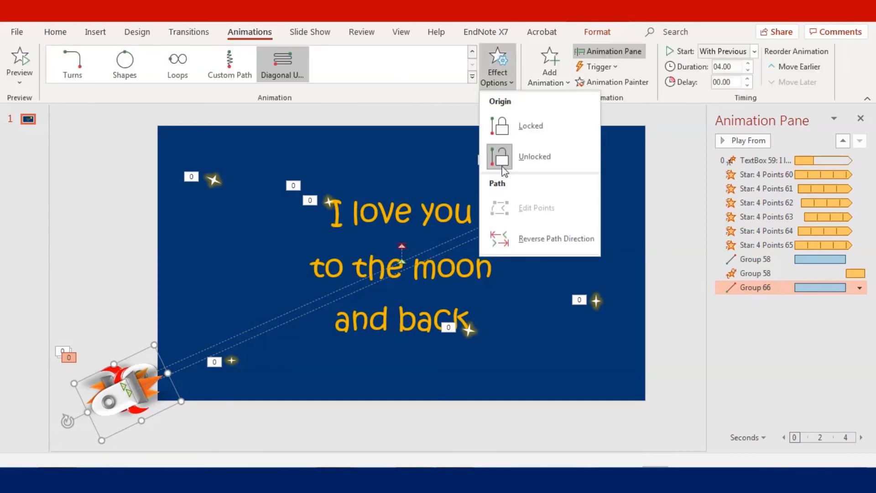
left_click(522, 248)
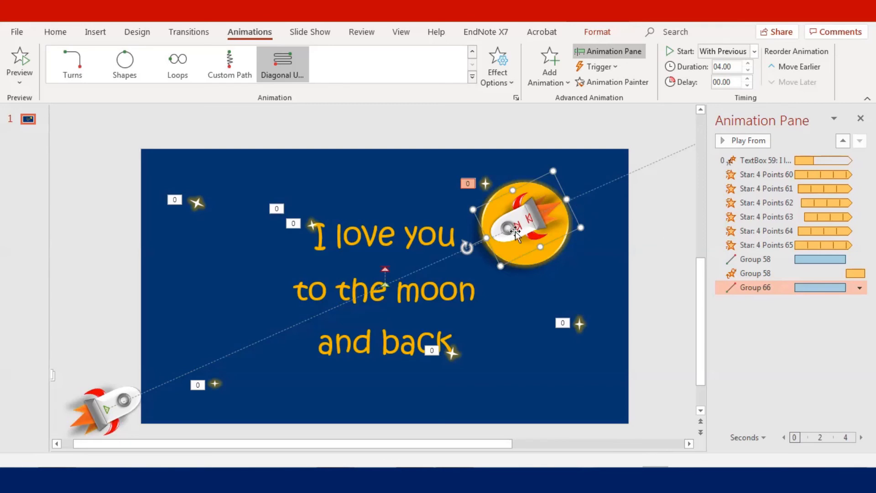
Step: Stack the flipped rocket on the first rocket at bottom-left, nudging it left to align
left_click_drag(533, 228, 118, 416)
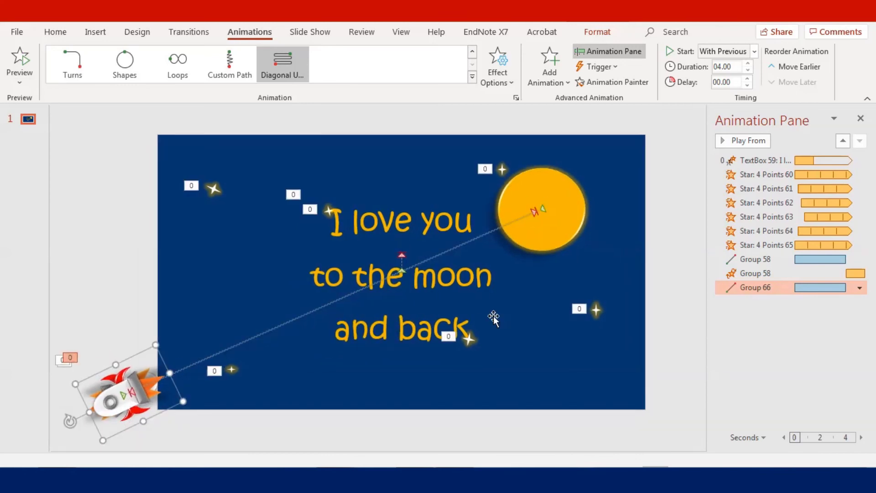
left_click(669, 284)
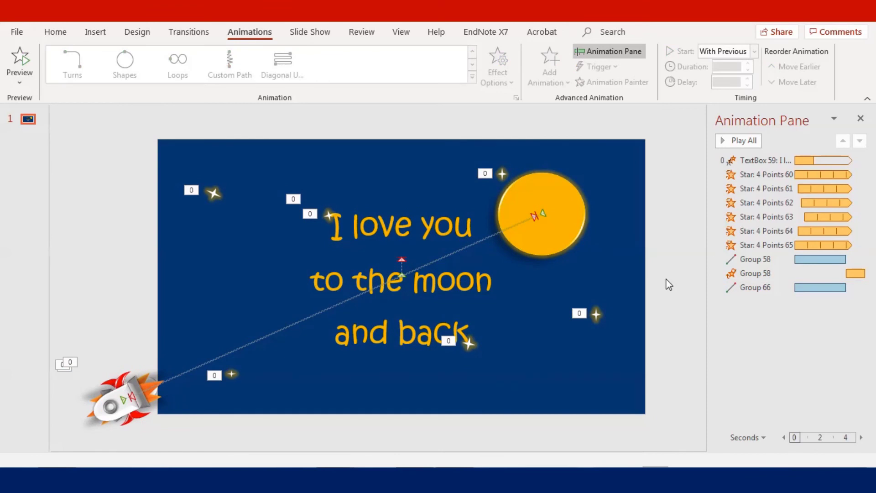
mouse_move(104, 414)
left_mouse_down()
mouse_move(89, 404)
mouse_move(112, 397)
mouse_move(89, 408)
left_mouse_up()
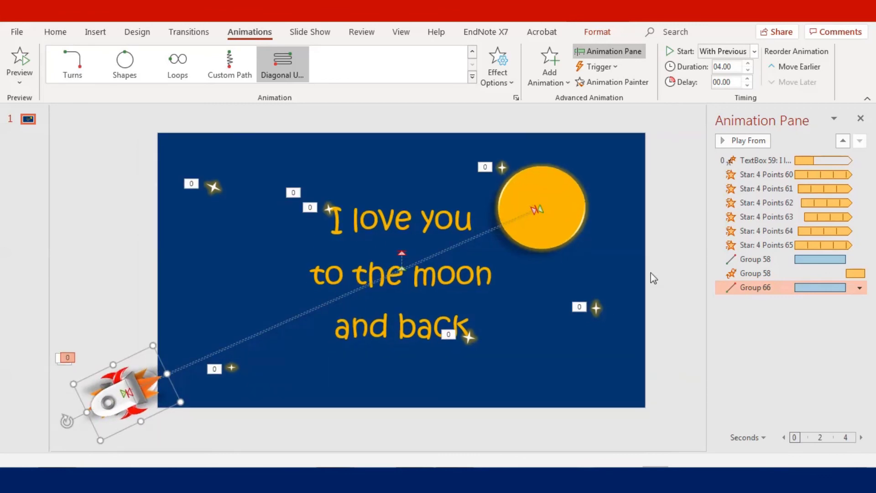
key("Left")
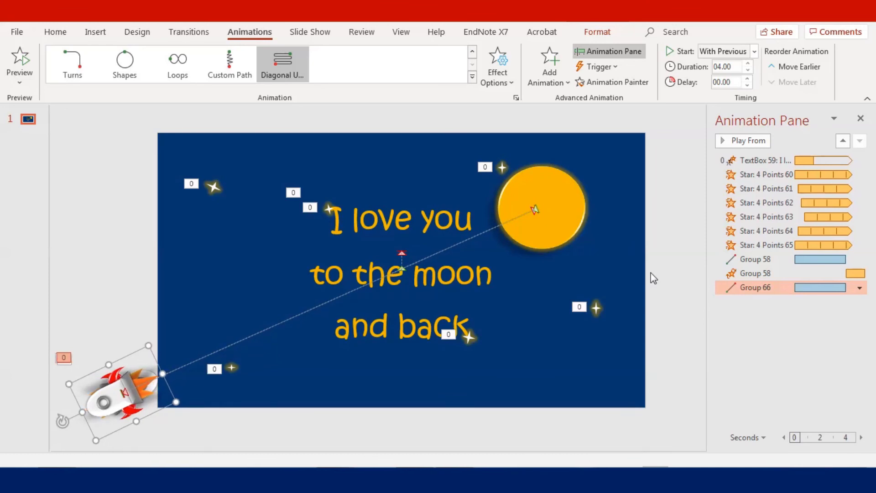
left_click(680, 247)
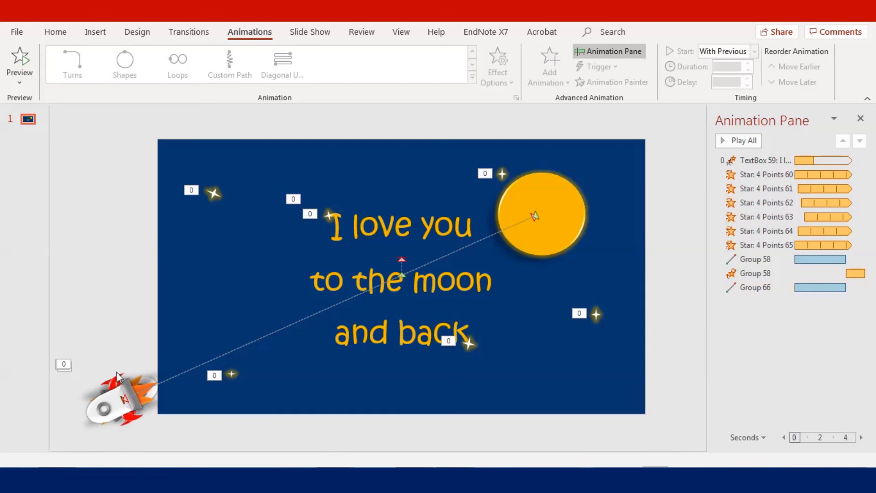
left_click(154, 381)
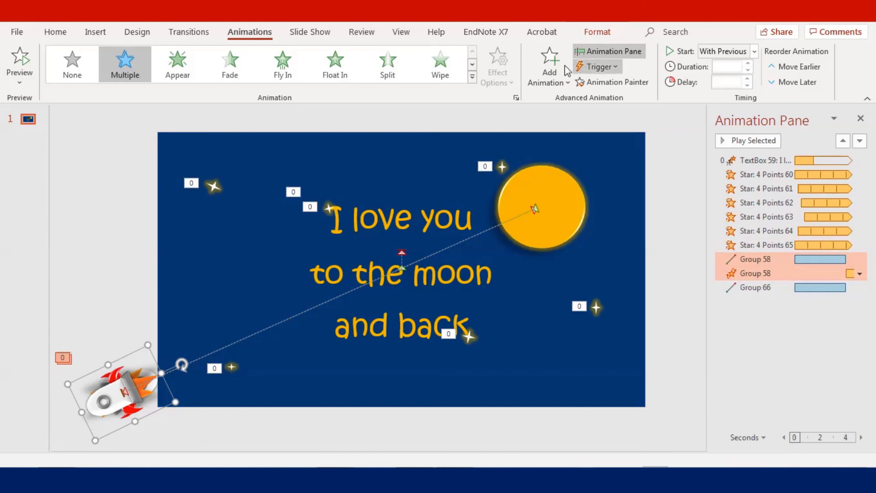
Step: Add a Disappear exit to the first rocket, ordered before Group 66's flight, starting After Previous
left_click(548, 71)
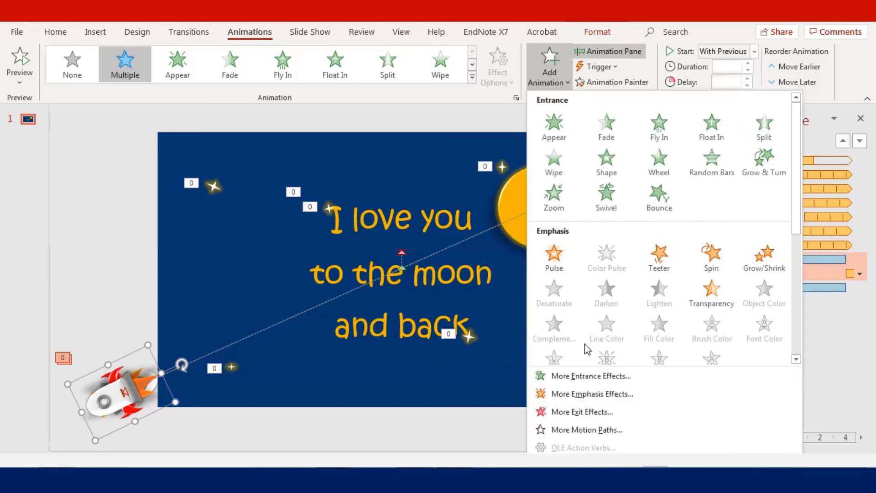
left_click(593, 413)
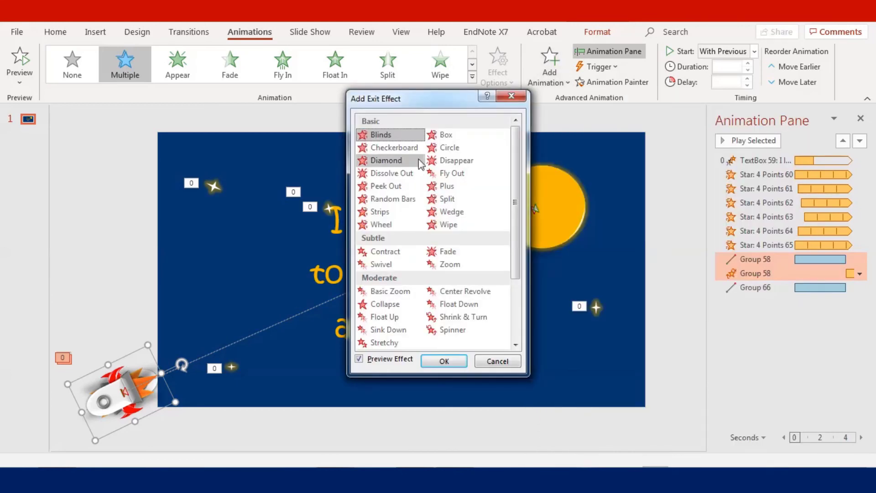
left_click(457, 160)
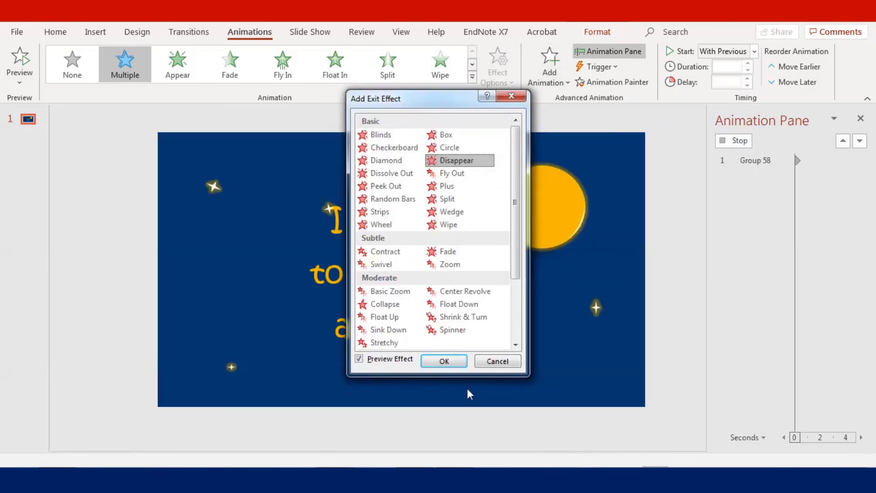
left_click(435, 361)
left_click_drag(744, 306, 745, 278)
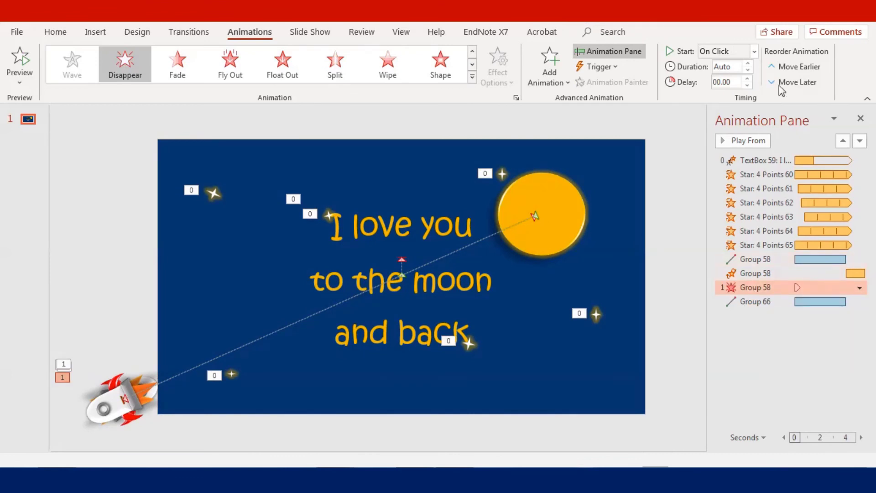
left_click(754, 51)
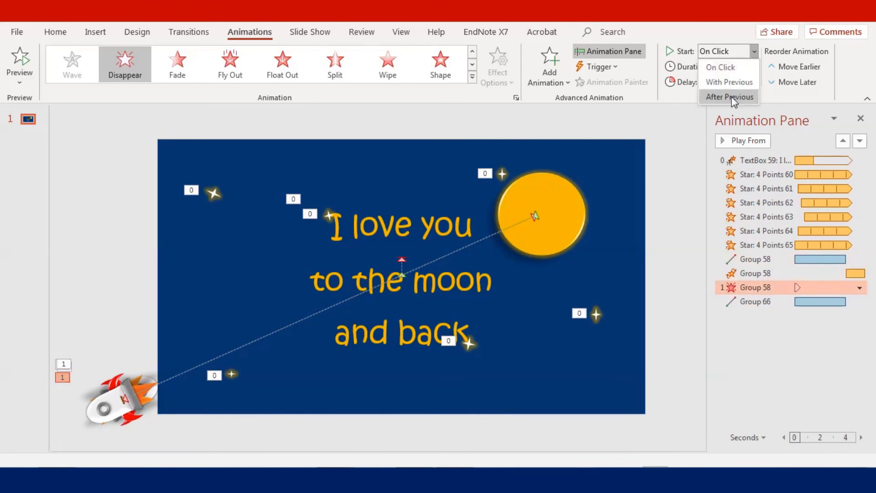
left_click(730, 97)
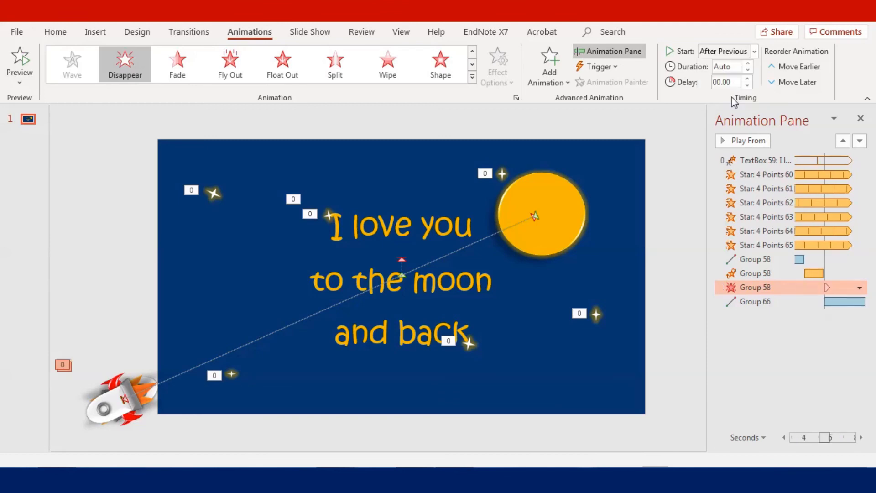
left_click(661, 205)
left_click(106, 406)
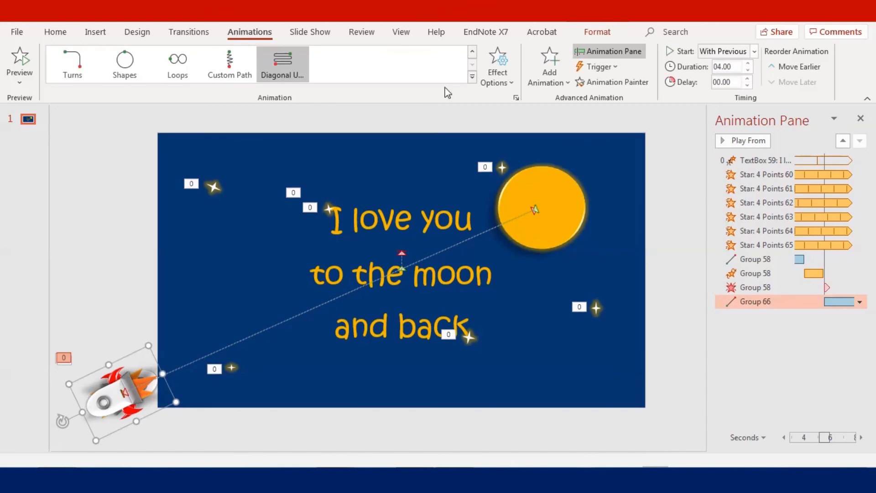
Step: Give the flipped rocket an Appear entrance With Previous, placed just above its return flight
left_click(550, 64)
left_click(571, 123)
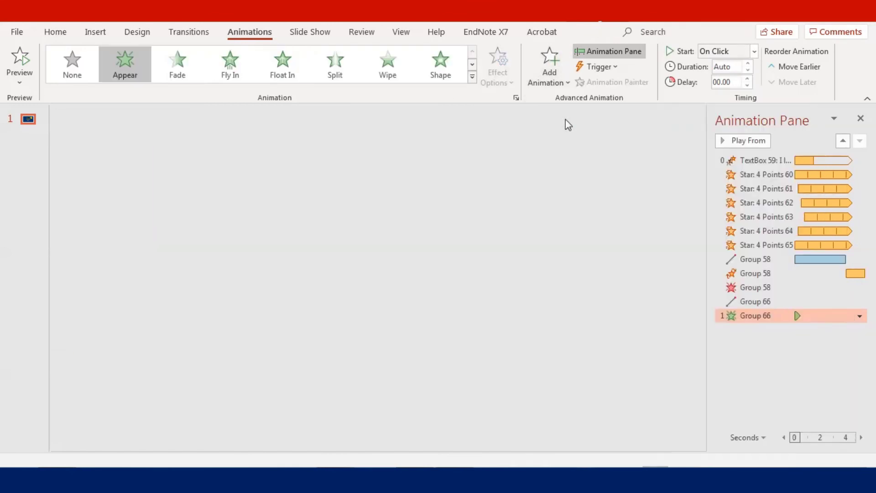
left_click(754, 52)
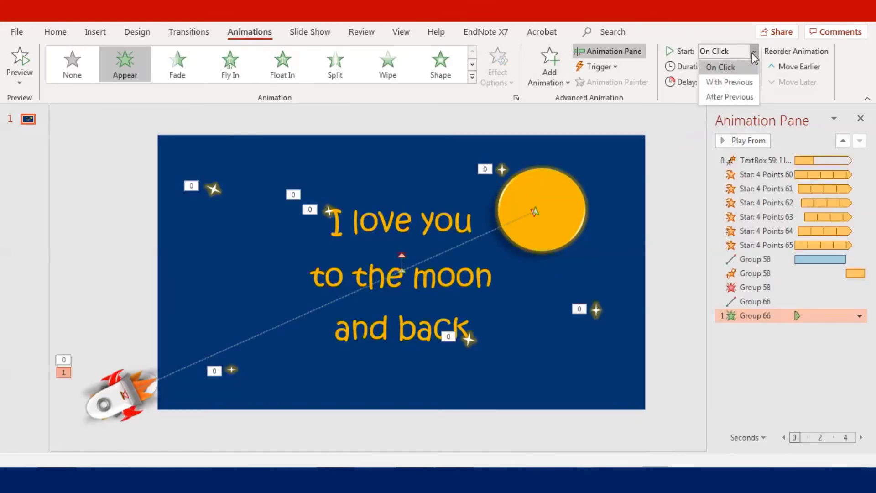
left_click(729, 82)
left_click_drag(747, 315, 752, 297)
left_click(687, 312)
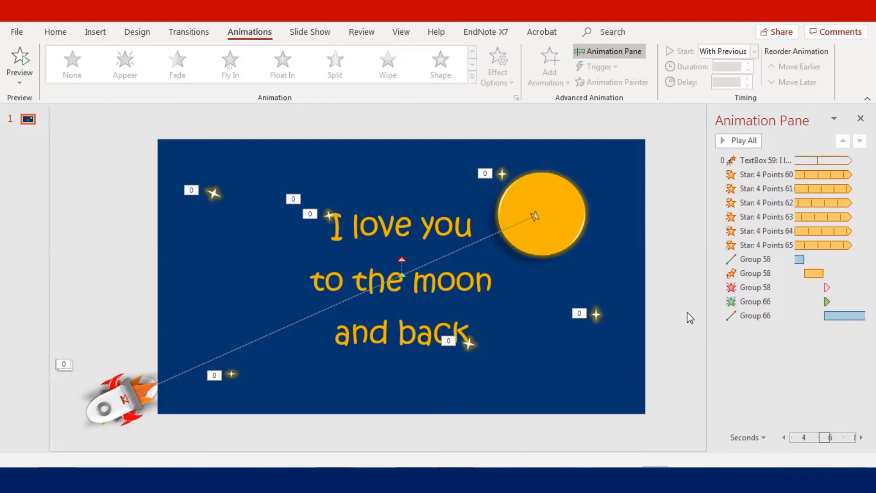
left_click(756, 315)
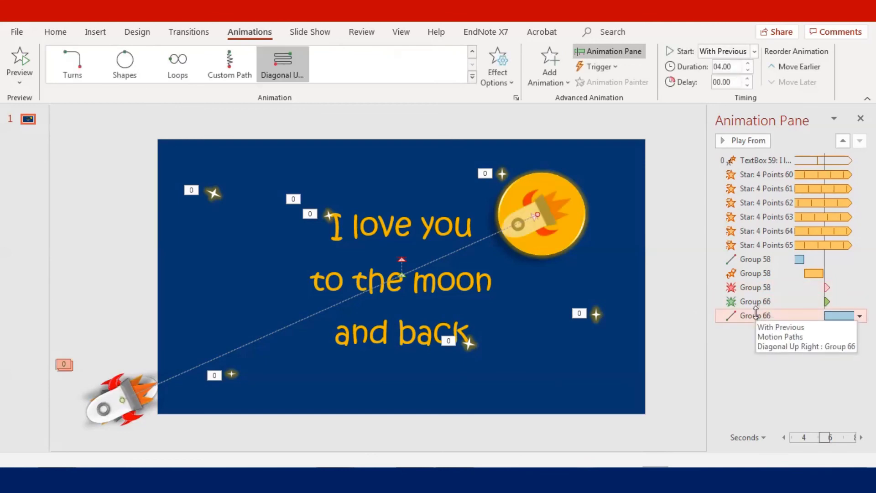
left_click(756, 287)
left_click(755, 302)
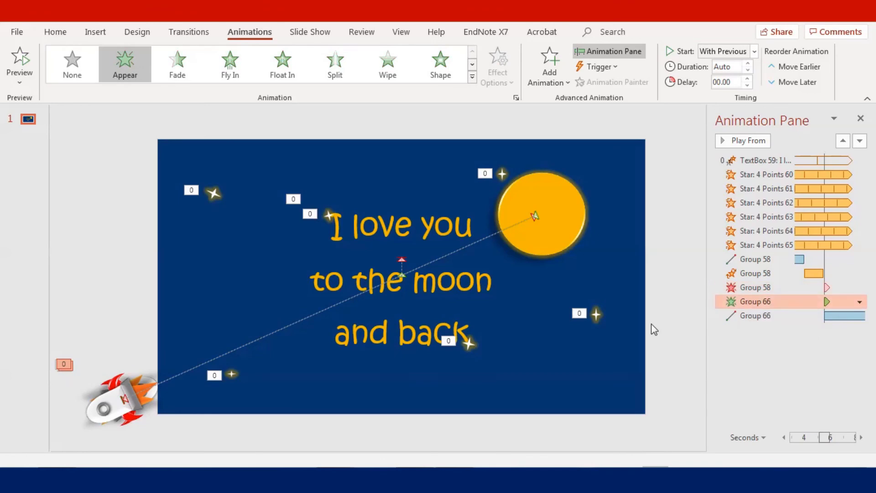
left_click(673, 325)
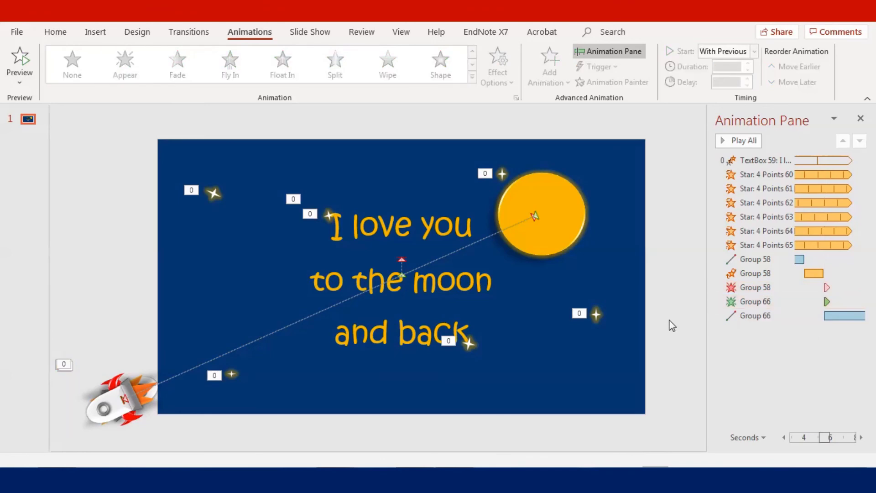